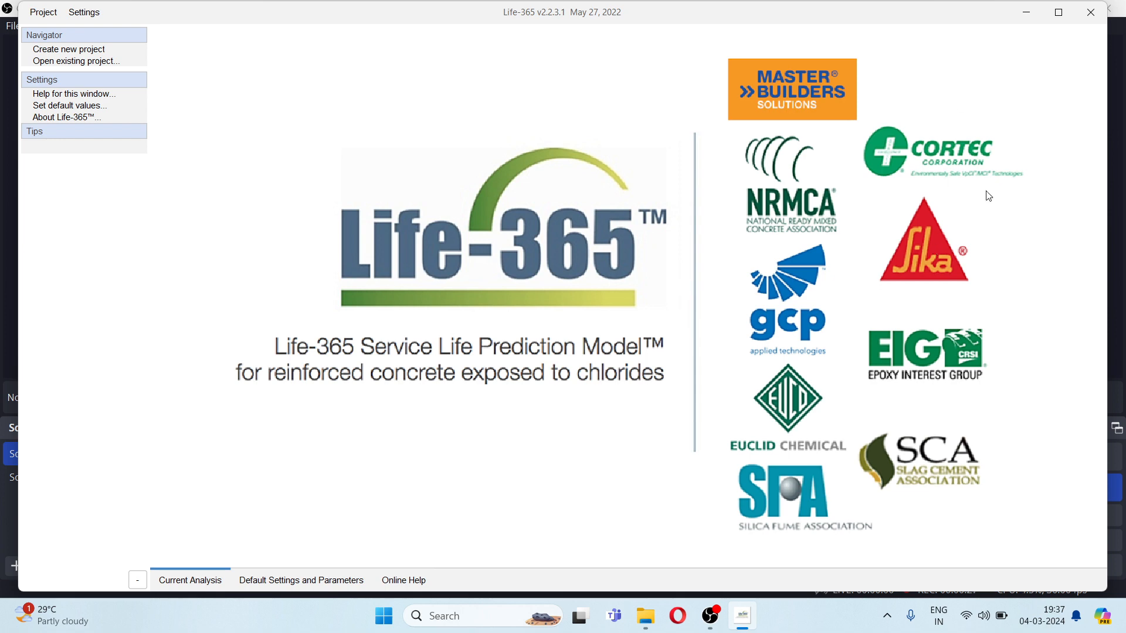
# - Maximize the program window and set the new project's title to RRS 1
pyautogui.click(1059, 13)
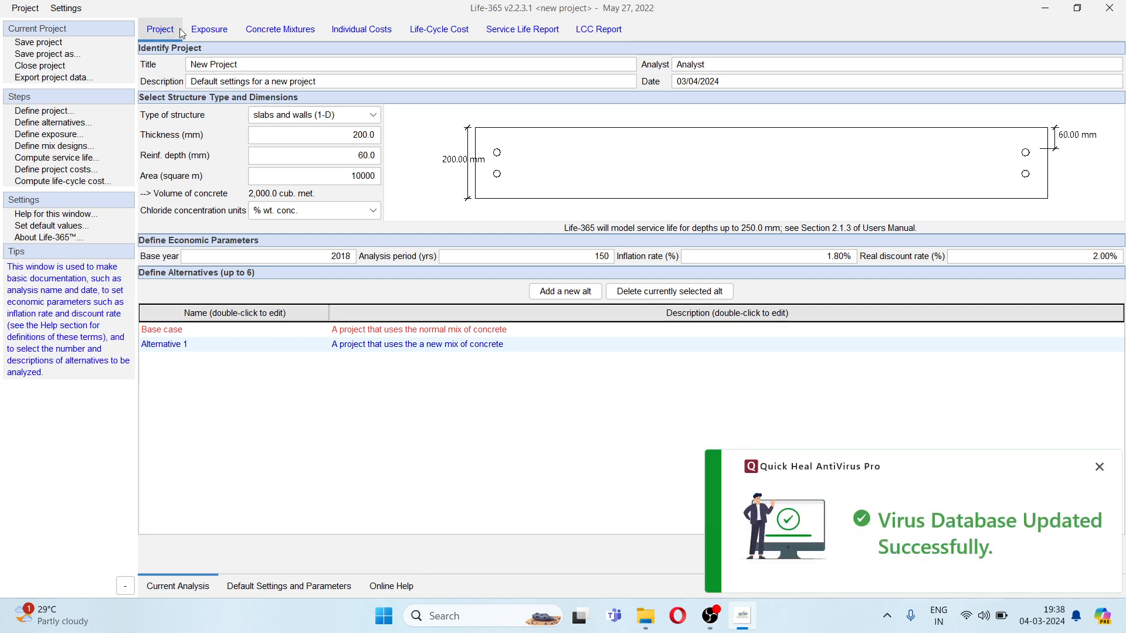
pyautogui.click(1099, 467)
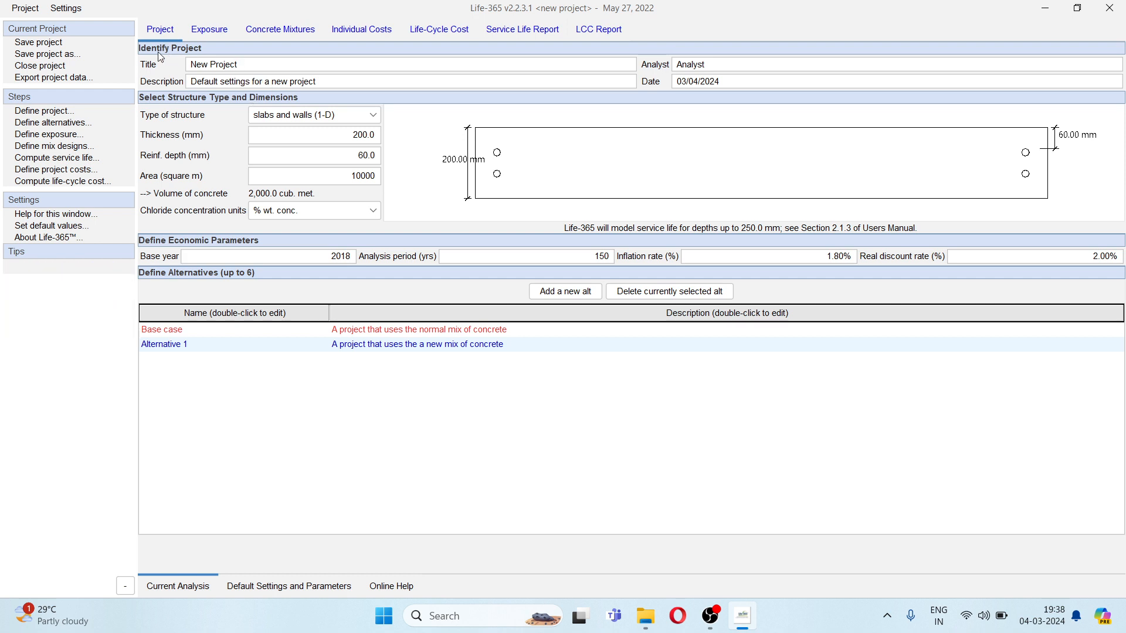
pyautogui.click(243, 68)
pyautogui.doubleClick(218, 66)
pyautogui.doubleClick(195, 66)
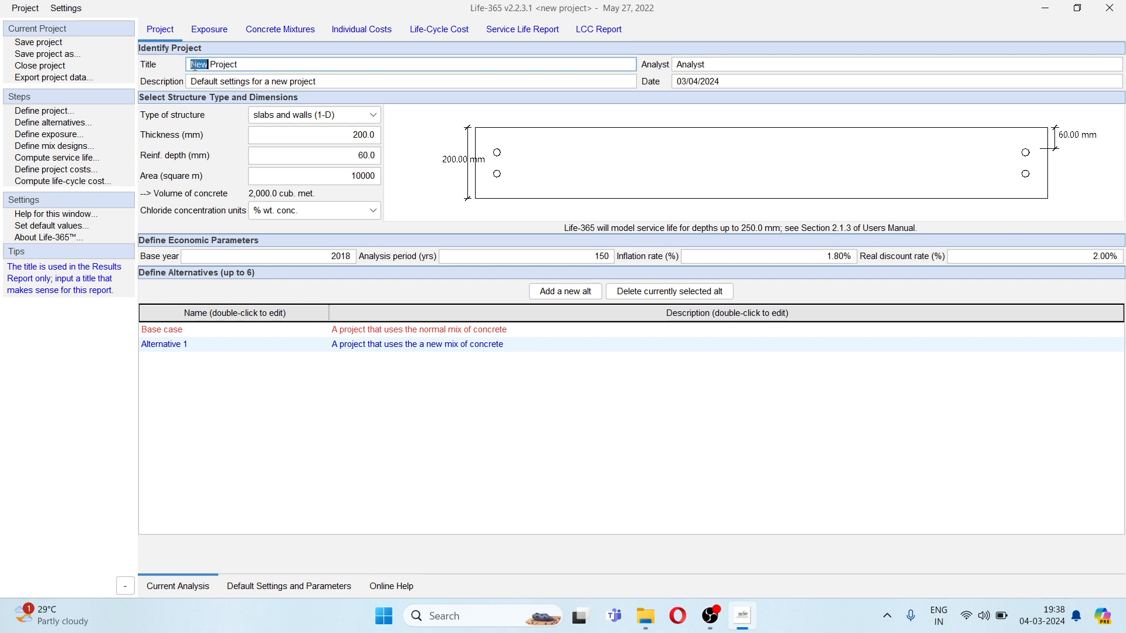
pyautogui.click(243, 62)
pyautogui.press('BackSpace')
pyautogui.press('BackSpace')
pyautogui.press('BackSpace')
pyautogui.press('BackSpace')
pyautogui.press('BackSpace')
pyautogui.press('BackSpace')
pyautogui.press('BackSpace')
pyautogui.press('BackSpace')
pyautogui.press('BackSpace')
pyautogui.press('BackSpace')
pyautogui.write('RRS 1')
# - Replace the analyst entry of the project with REAL CIVIL
pyautogui.click(761, 66)
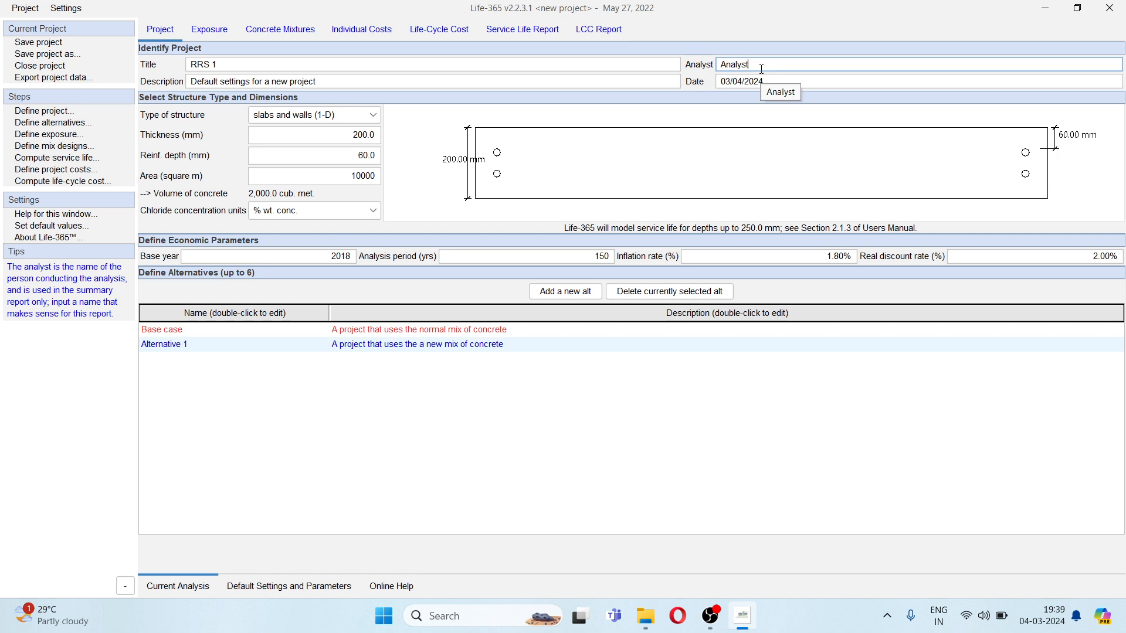
pyautogui.press('BackSpace')
pyautogui.press('BackSpace')
pyautogui.press('BackSpace')
pyautogui.press('BackSpace')
pyautogui.press('BackSpace')
pyautogui.press('BackSpace')
pyautogui.press('BackSpace')
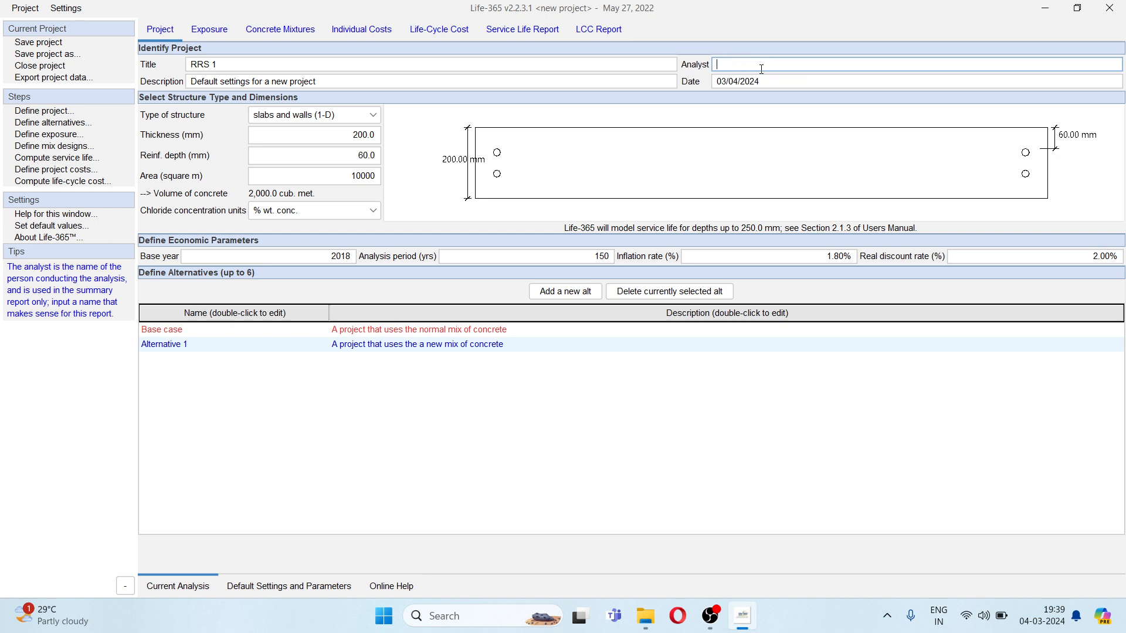
pyautogui.write('REAL CIVIL')
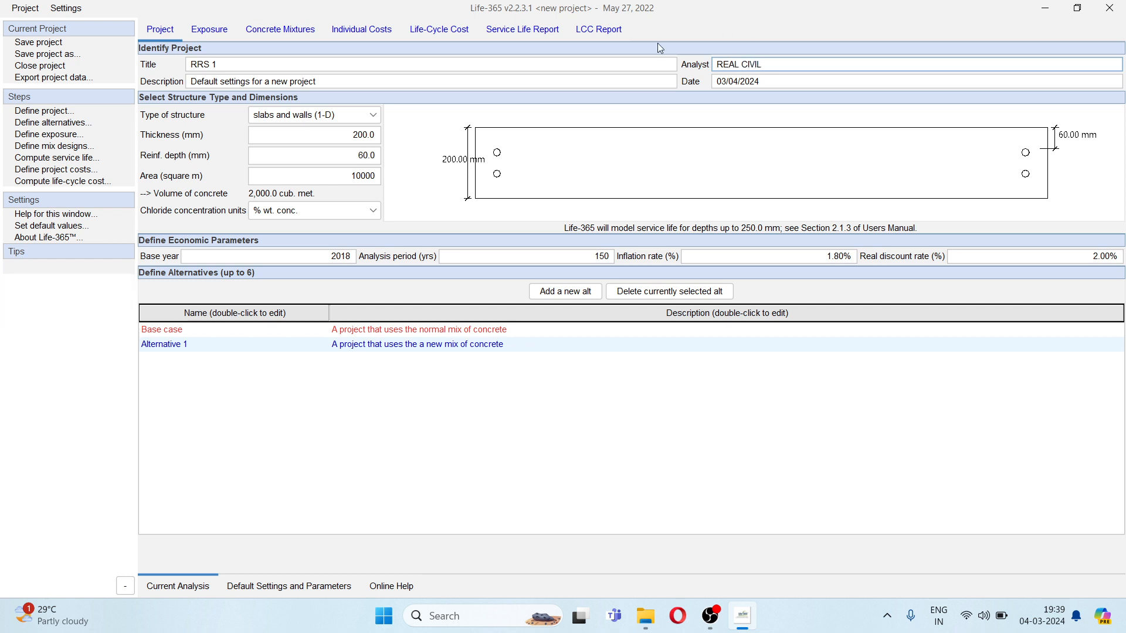
pyautogui.click(409, 79)
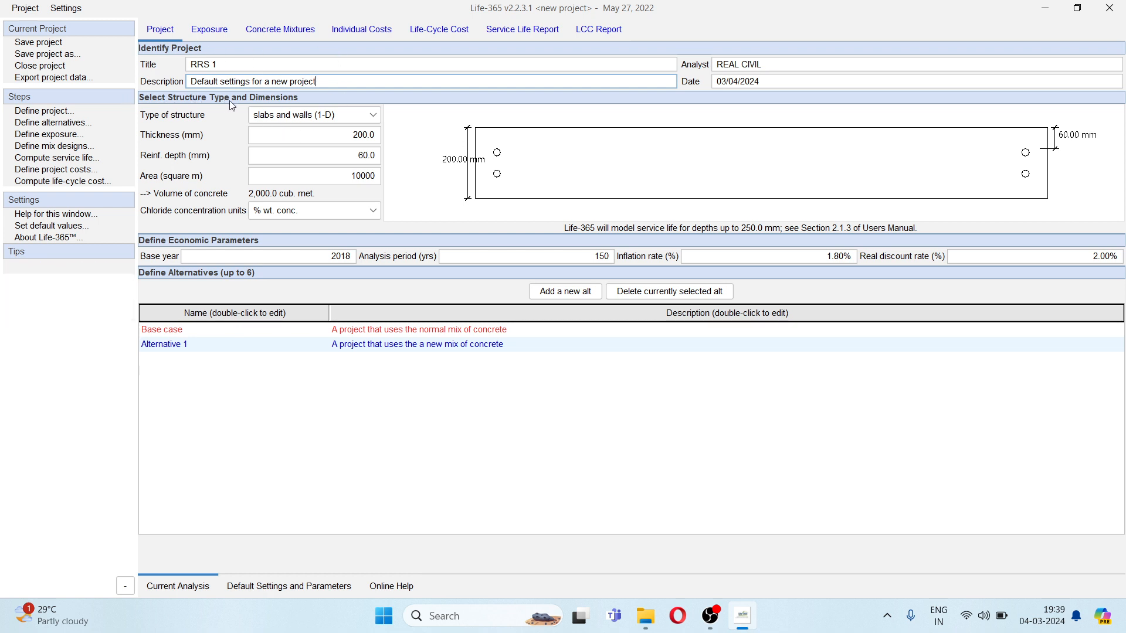
# - Try the square column/beams (2-D) and circular columns (2-D) structure types and return to slabs and walls (1-D)
pyautogui.click(295, 117)
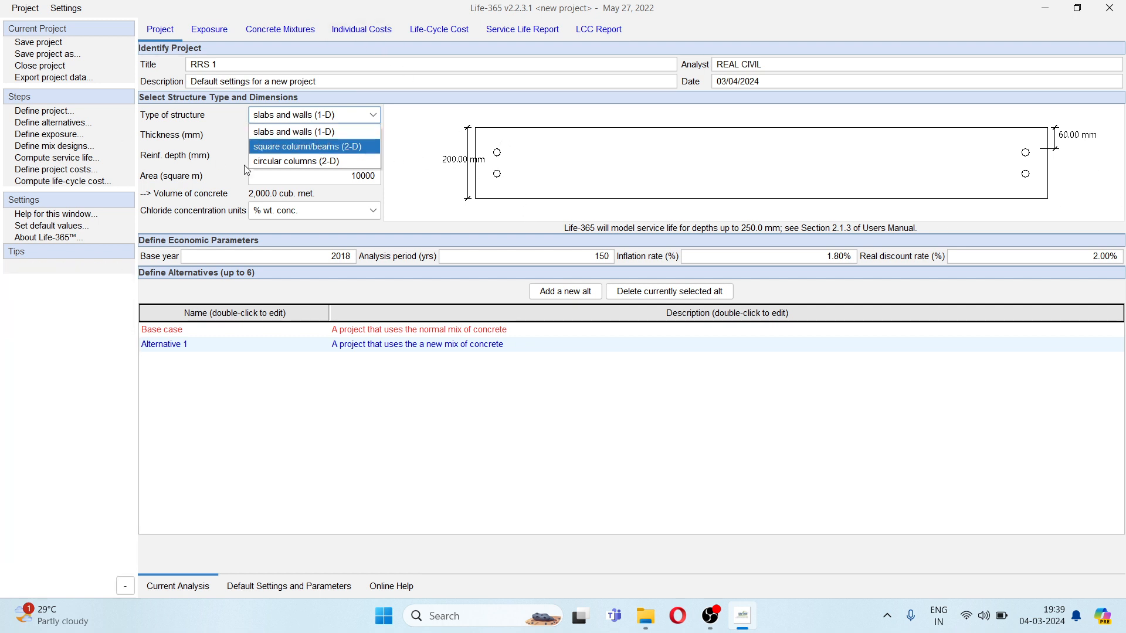
pyautogui.click(356, 149)
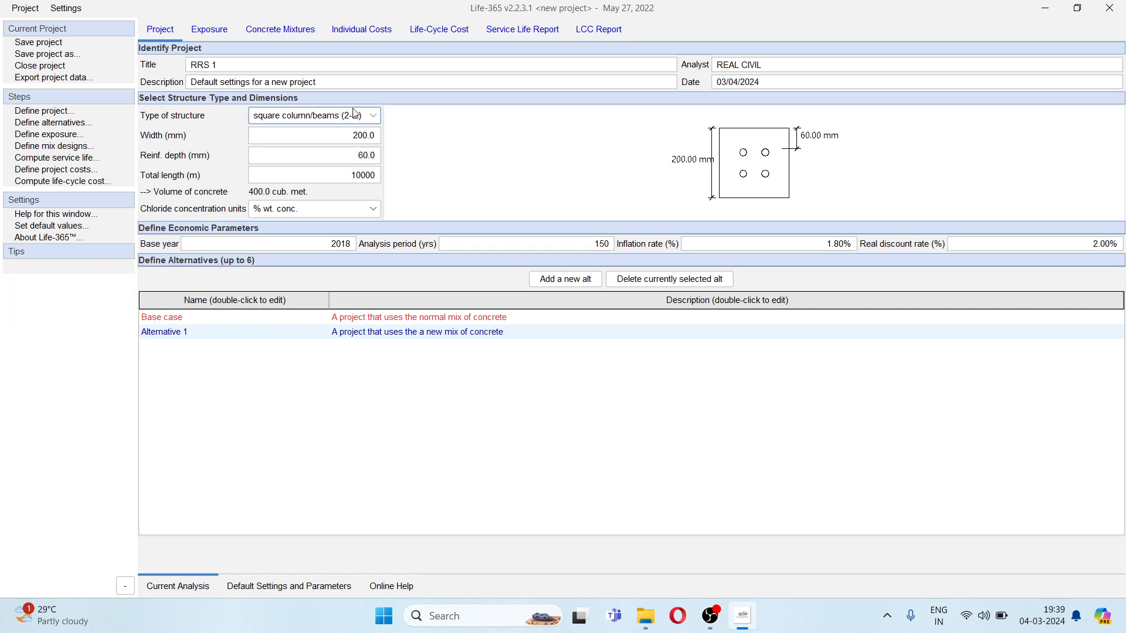
pyautogui.click(320, 116)
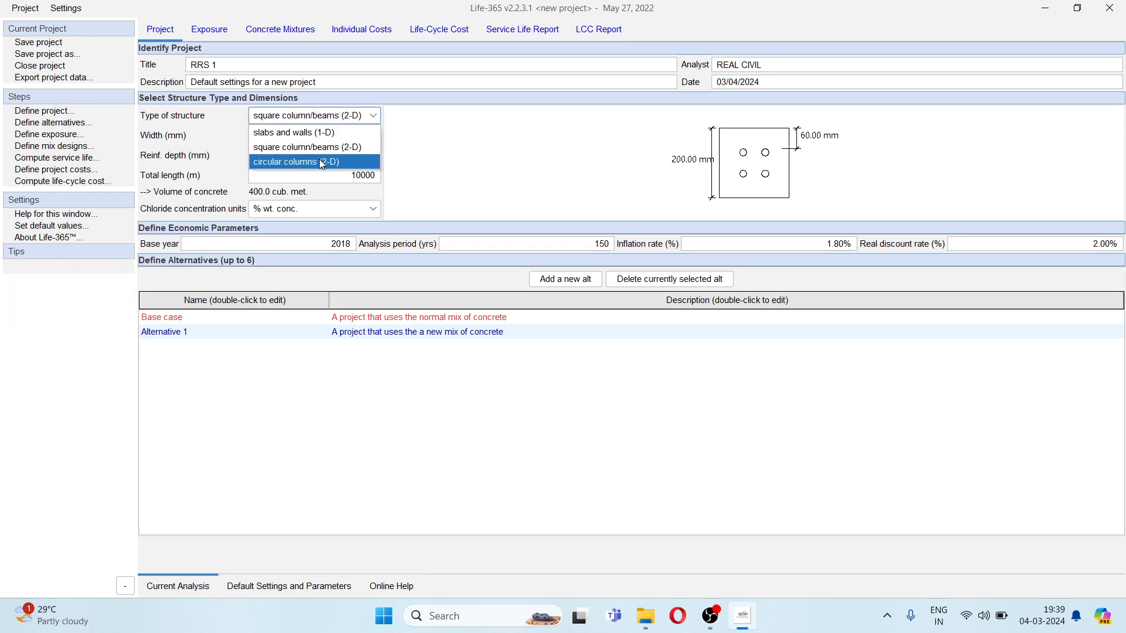
pyautogui.click(322, 164)
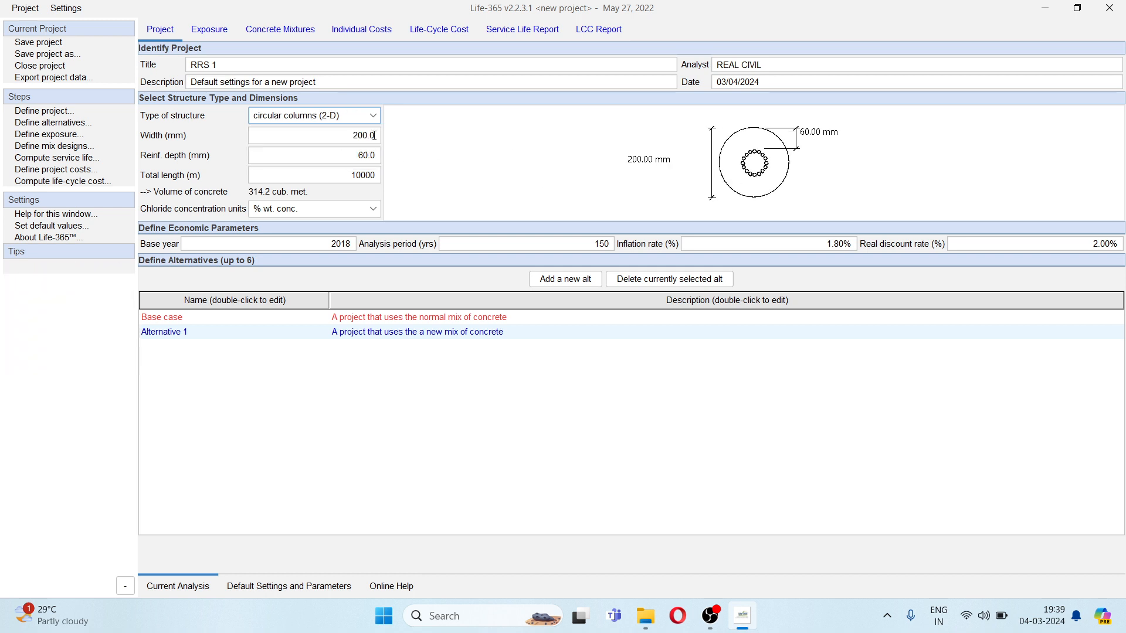
pyautogui.click(337, 117)
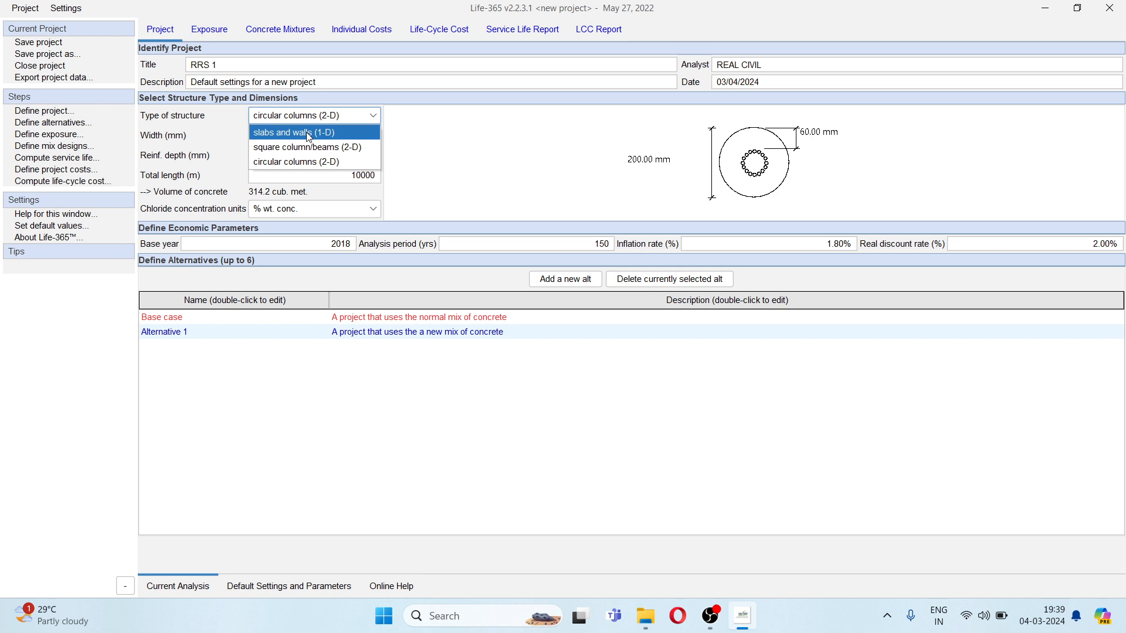
pyautogui.click(309, 137)
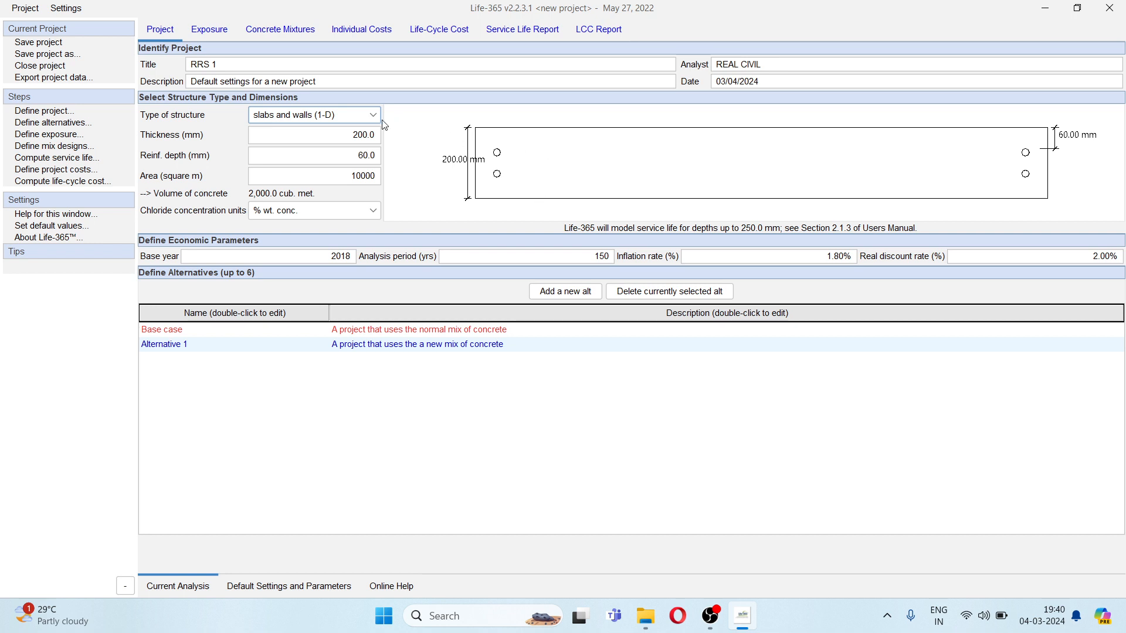
# - Set the slab thickness to 150 mm
pyautogui.moveTo(302, 142)
pyautogui.doubleClick(362, 135)
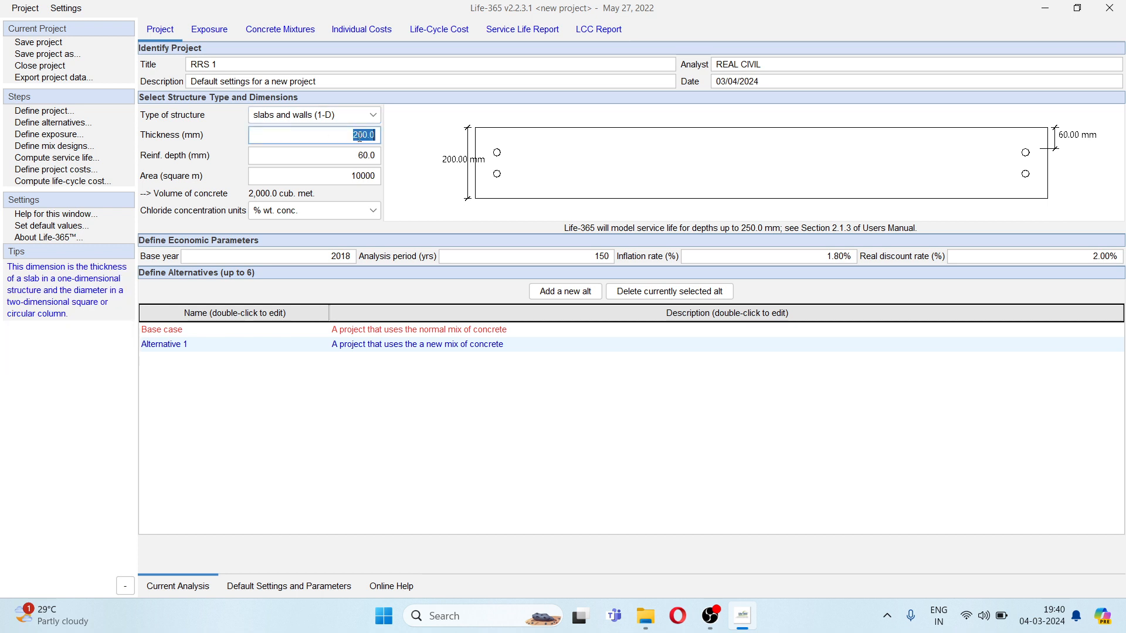
pyautogui.click(360, 138)
pyautogui.moveTo(363, 135); pyautogui.dragTo(353, 135)
pyautogui.write('15')
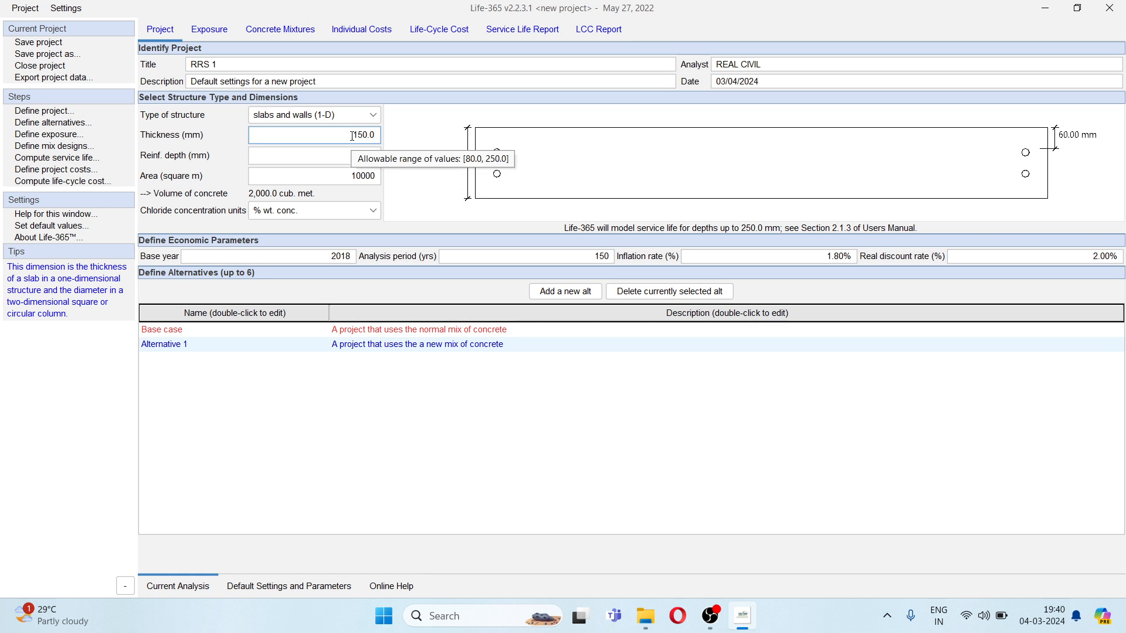
# - Set the slab's reinforcement depth to 40 mm
pyautogui.click(334, 158)
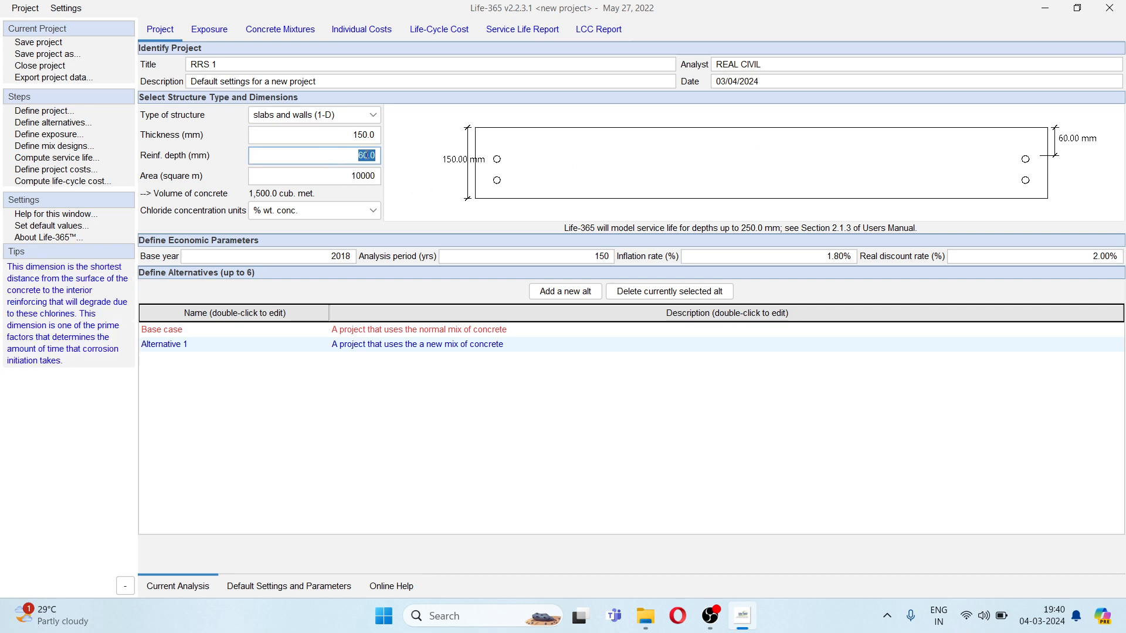
pyautogui.click(360, 155)
pyautogui.moveTo(358, 156); pyautogui.dragTo(361, 155)
pyautogui.write('4')
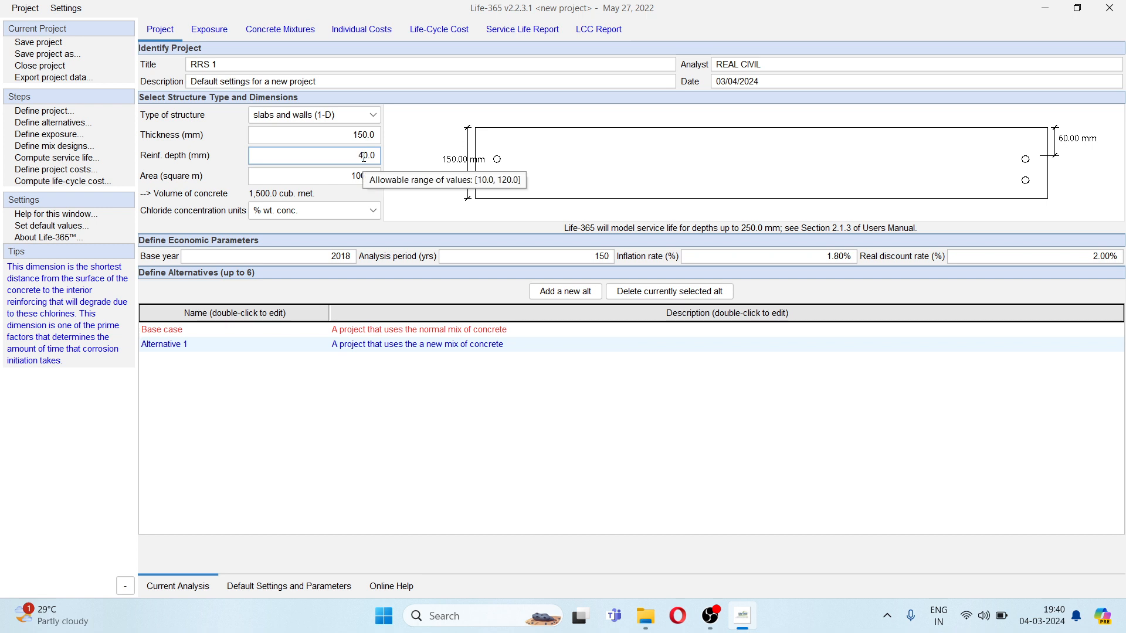
pyautogui.click(334, 176)
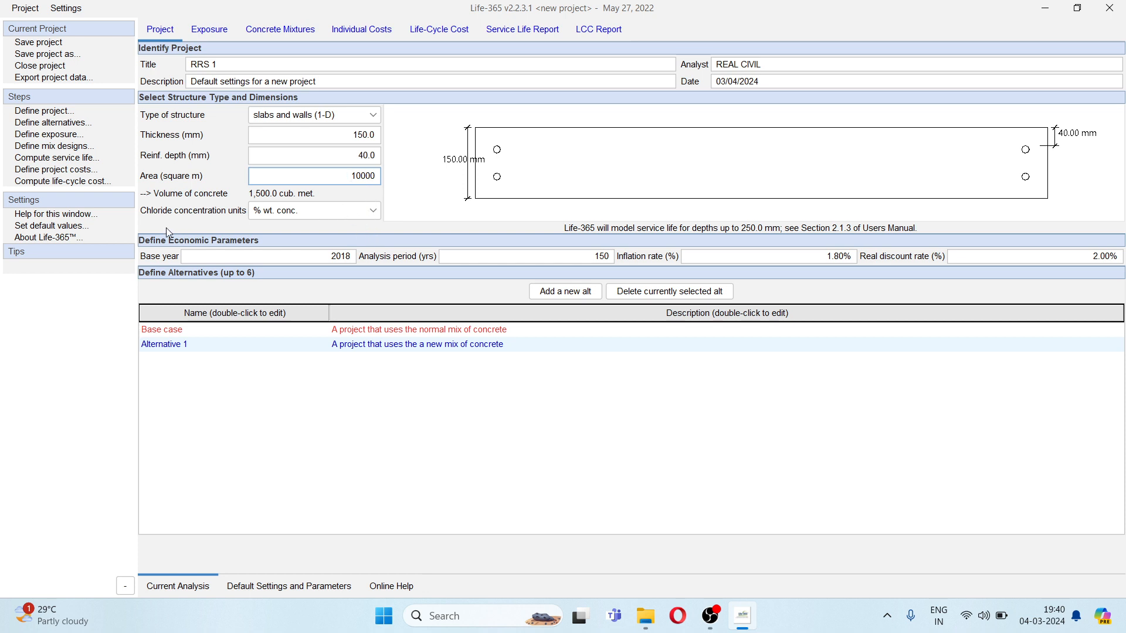
# - Try kg/cub. m. as the chloride concentration unit and return to % wt. conc
pyautogui.click(270, 214)
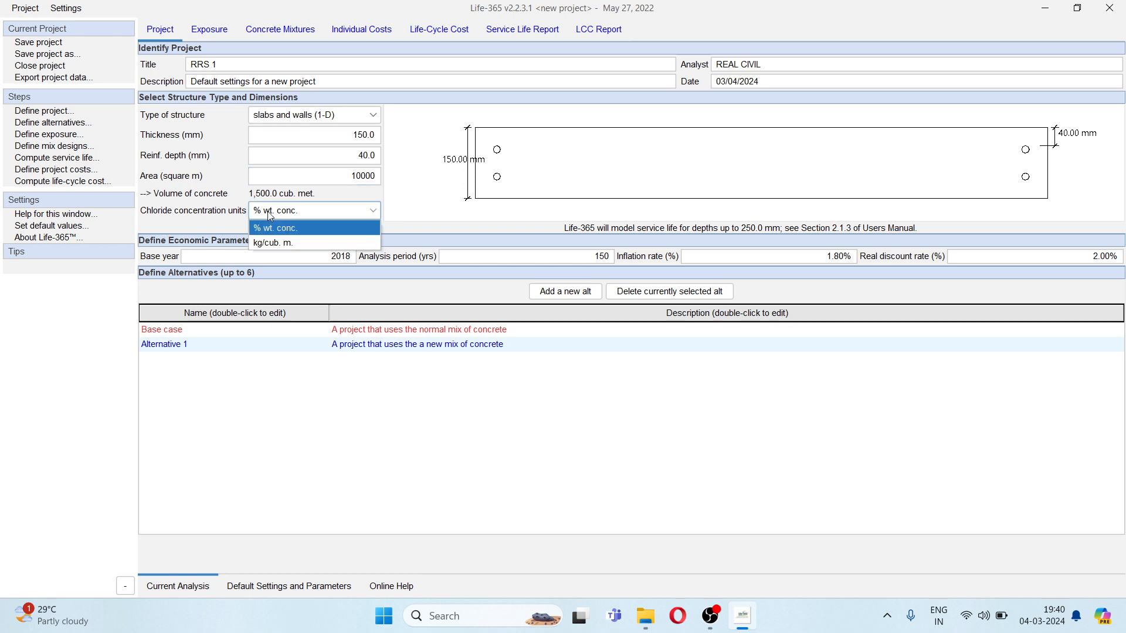
pyautogui.click(282, 242)
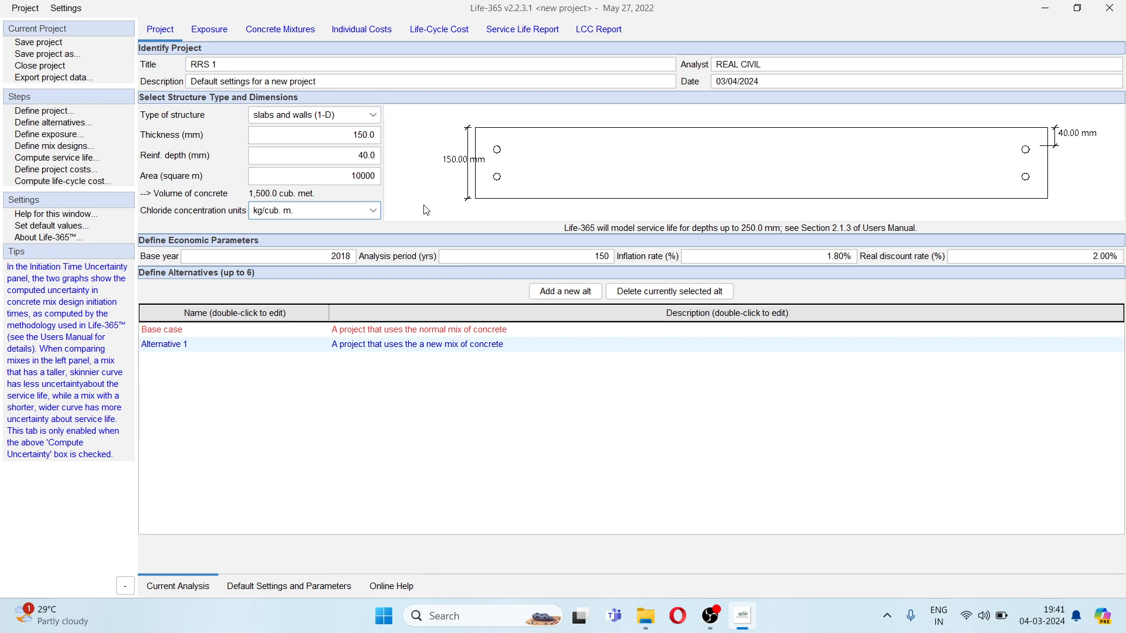
pyautogui.click(319, 214)
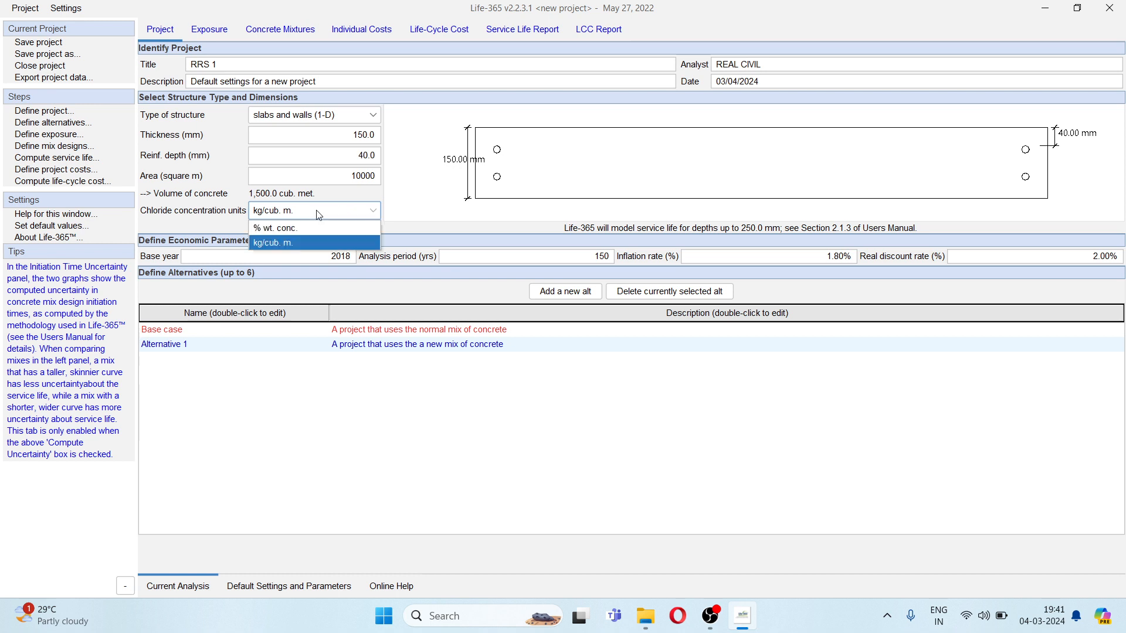
pyautogui.click(311, 227)
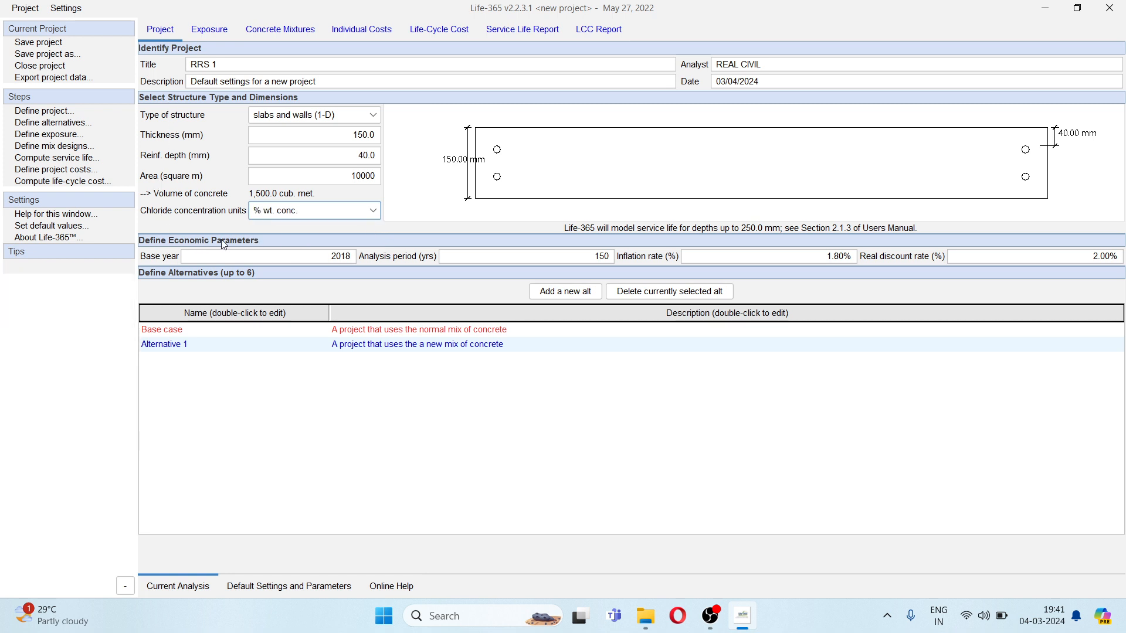
# - Set the economic base year to 2022 and the analysis period to 75 years
pyautogui.moveTo(193, 261)
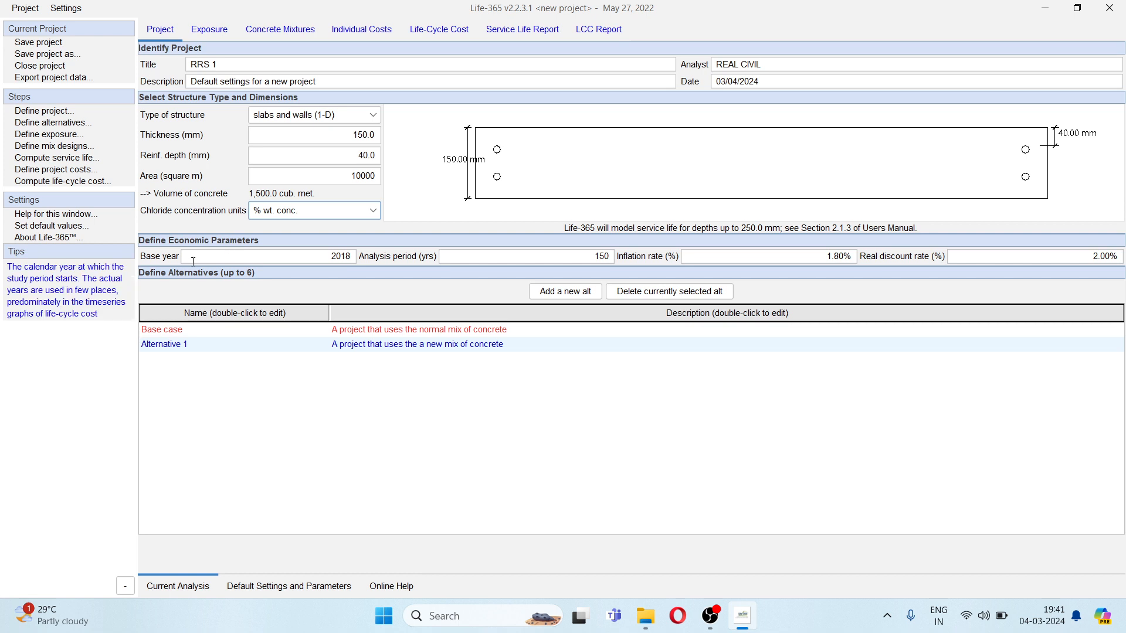
pyautogui.moveTo(331, 258)
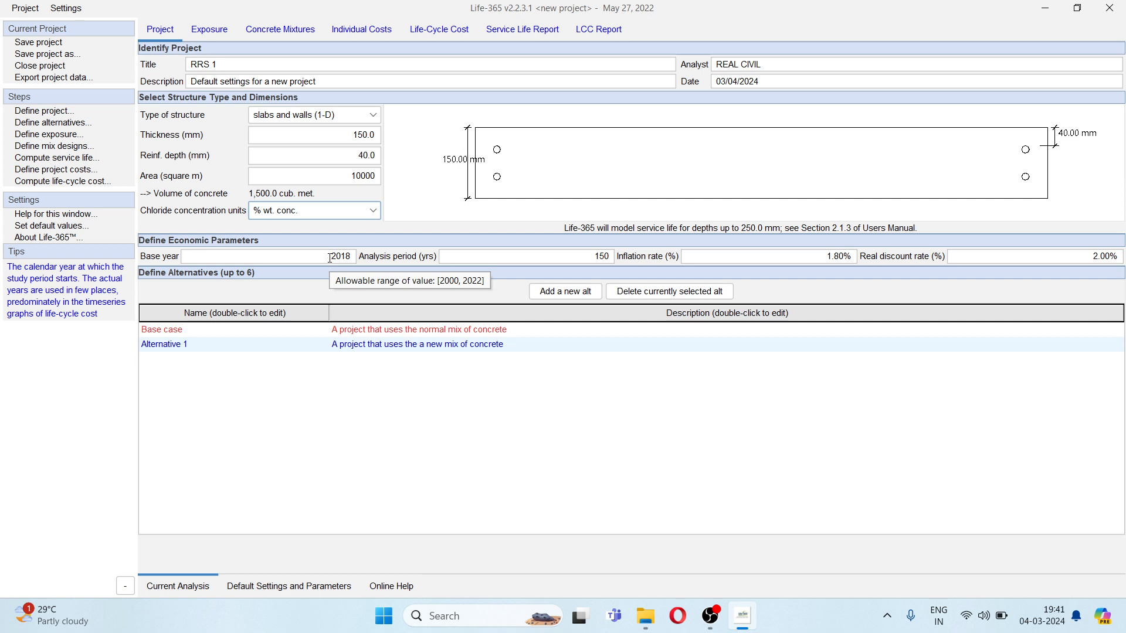
pyautogui.doubleClick(329, 258)
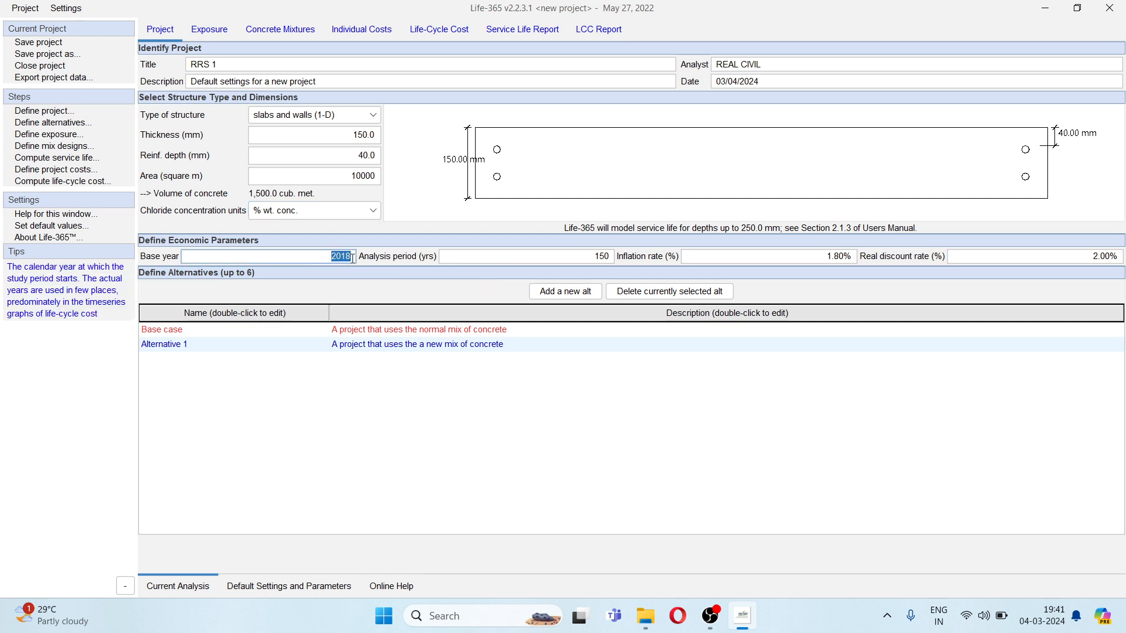
pyautogui.write('2022')
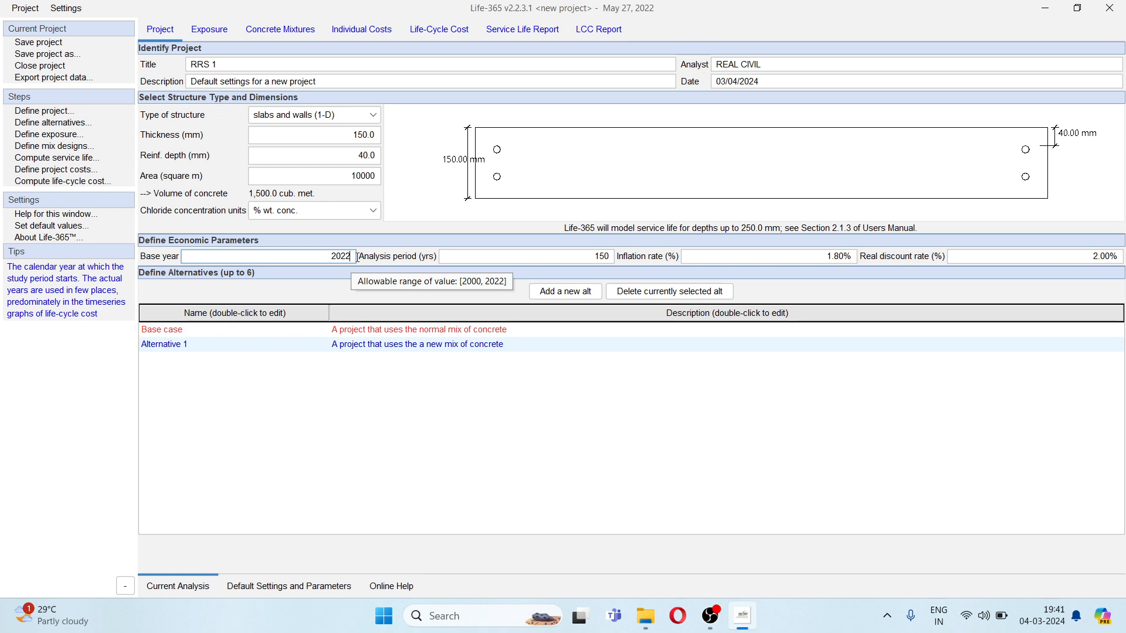
pyautogui.click(594, 257)
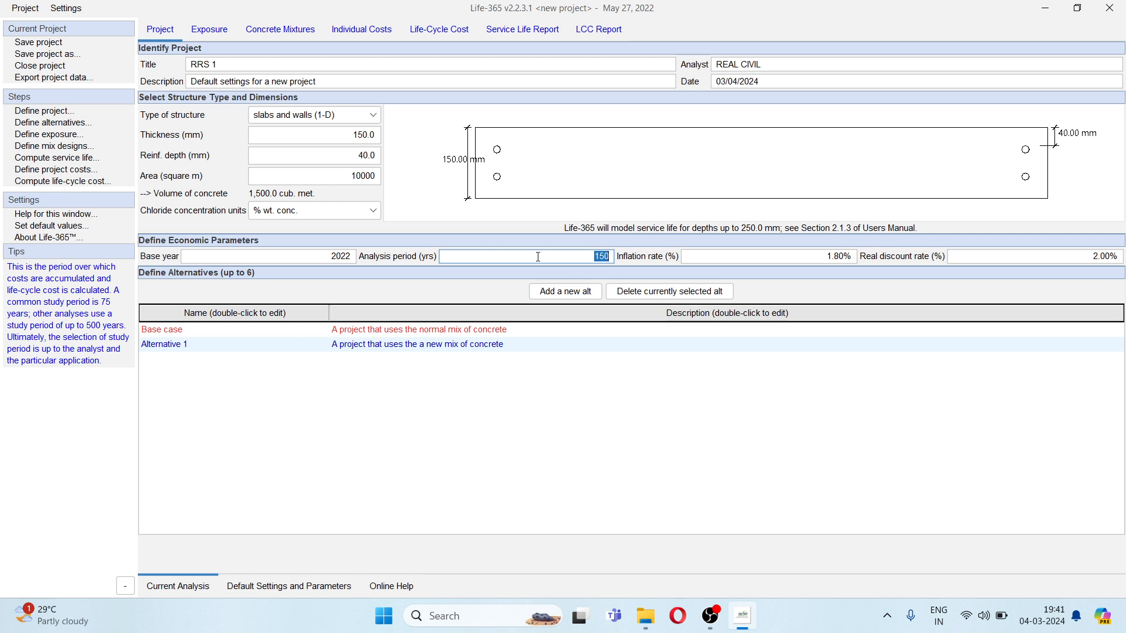
pyautogui.write('75')
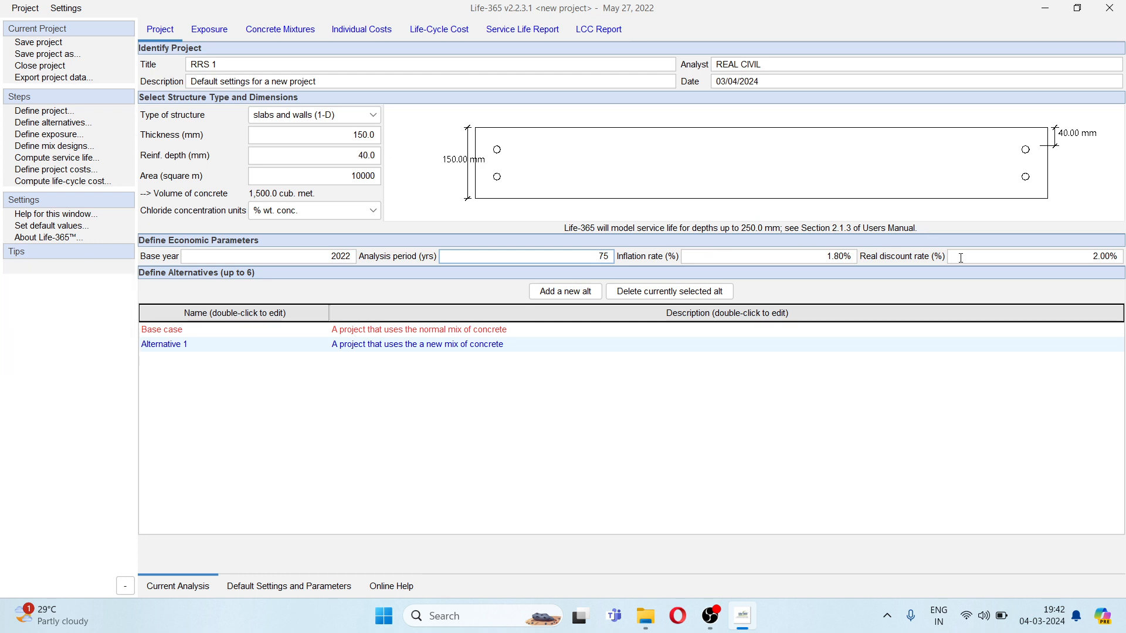
pyautogui.moveTo(980, 254)
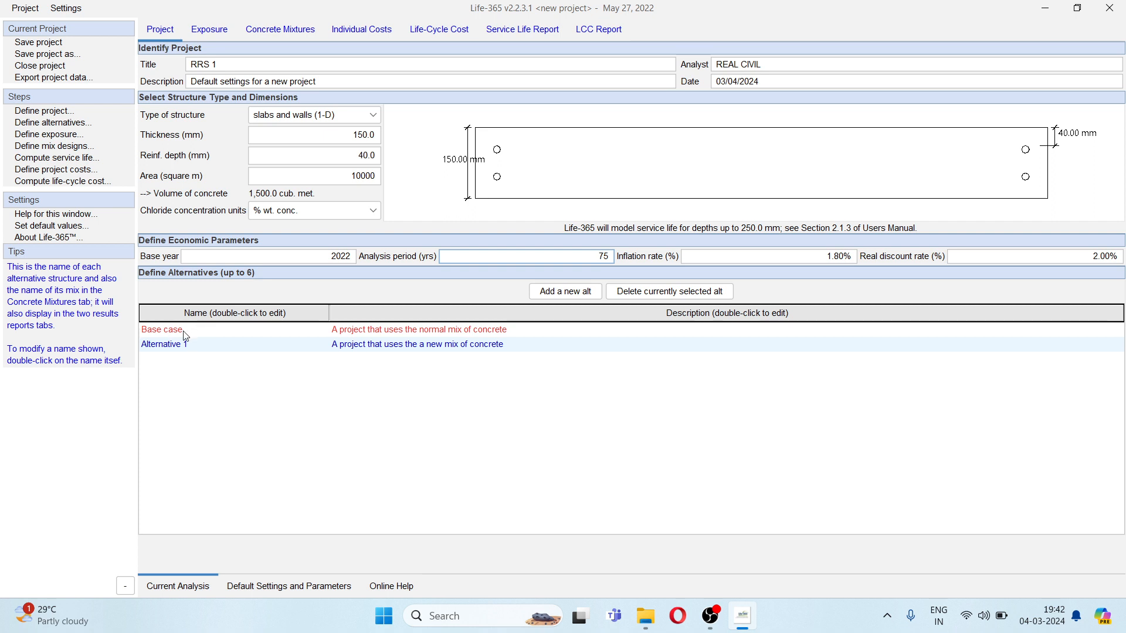
# - Change the description of the Base case alternative to WC 0.42
pyautogui.doubleClick(399, 331)
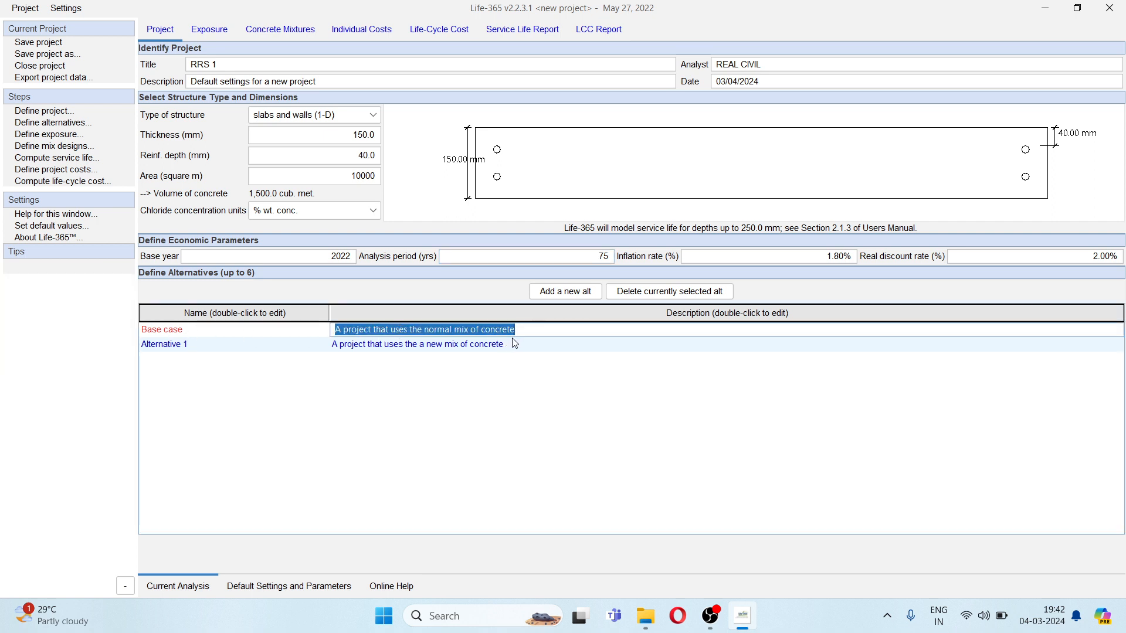
pyautogui.write('WC')
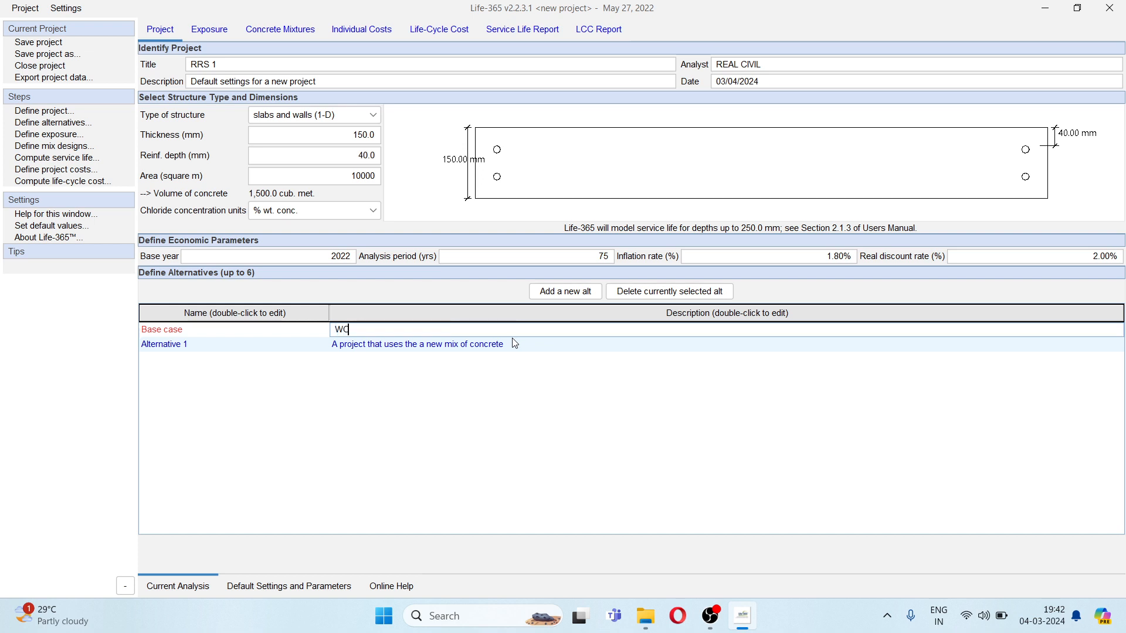
pyautogui.write(' 0.42')
pyautogui.click(199, 346)
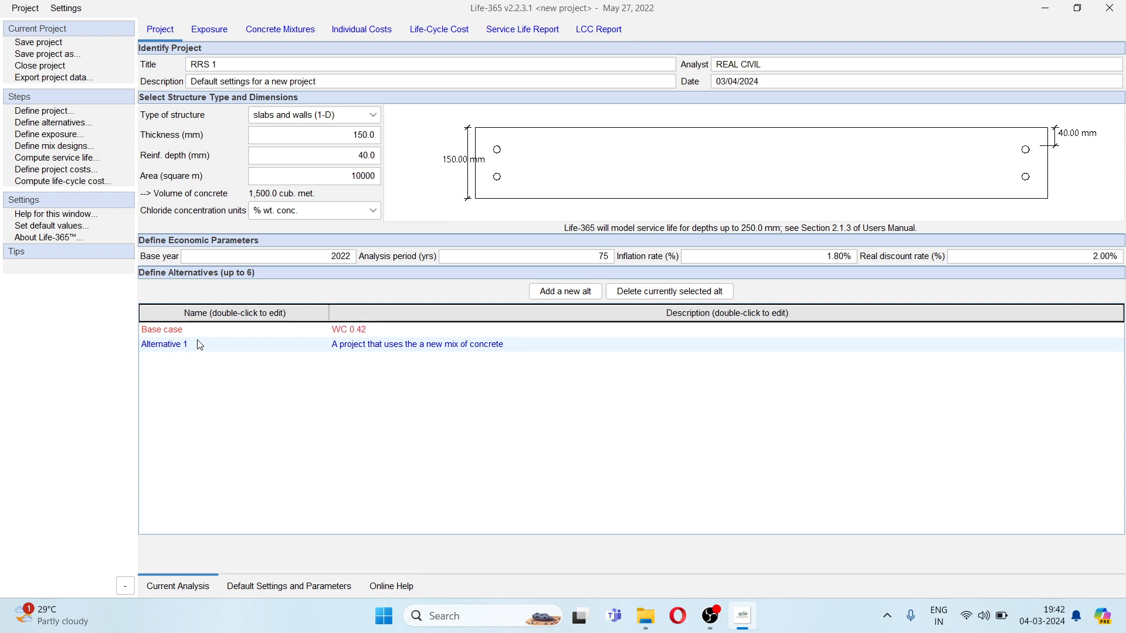
# - Rename Alternative 1 as 10 FA 5 SF
pyautogui.doubleClick(193, 346)
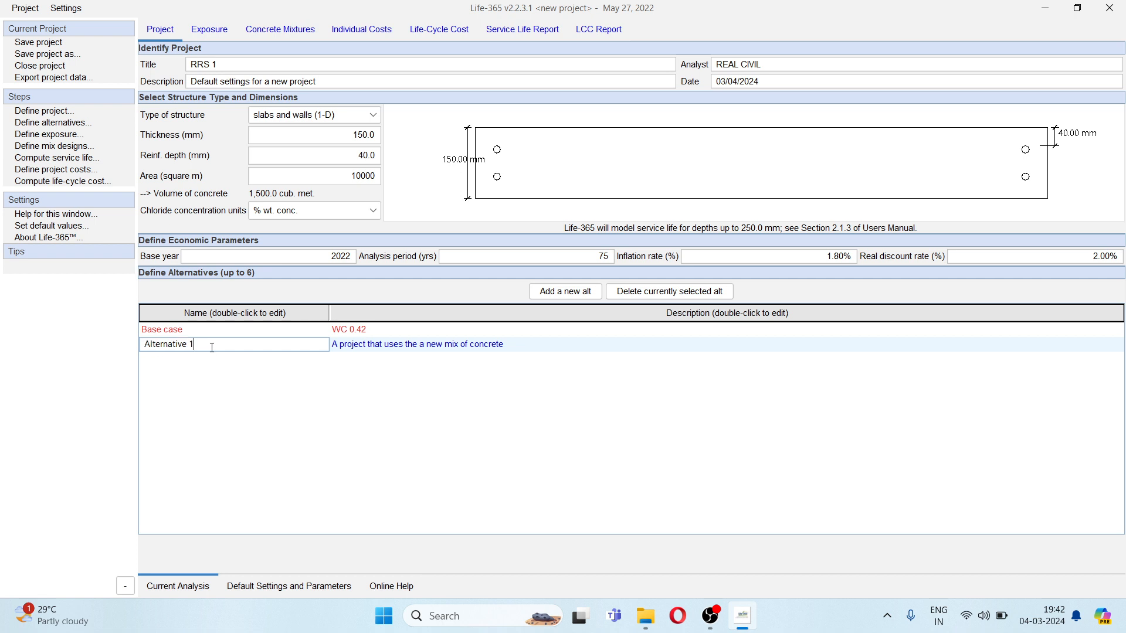
pyautogui.moveTo(211, 346); pyautogui.dragTo(144, 344)
pyautogui.write('10 FA 5 SF')
# - Change the description of the 10 FA 5 SF alternative to WC 0.35 10FA 5SF with epoxy coated reinforcement
pyautogui.doubleClick(426, 349)
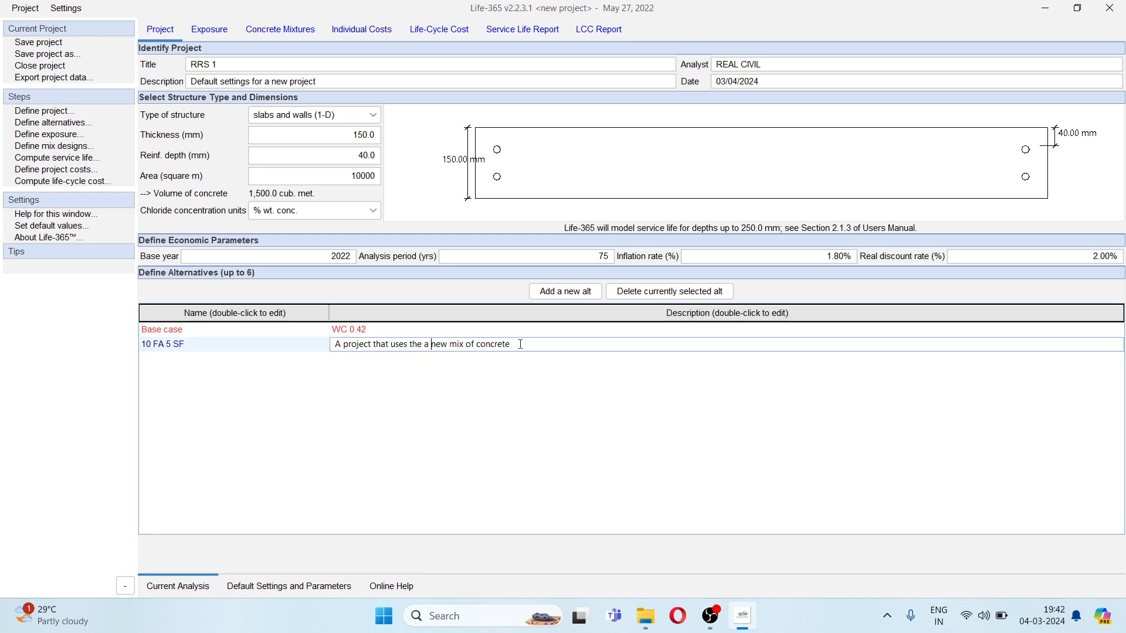
pyautogui.moveTo(520, 345); pyautogui.dragTo(329, 346)
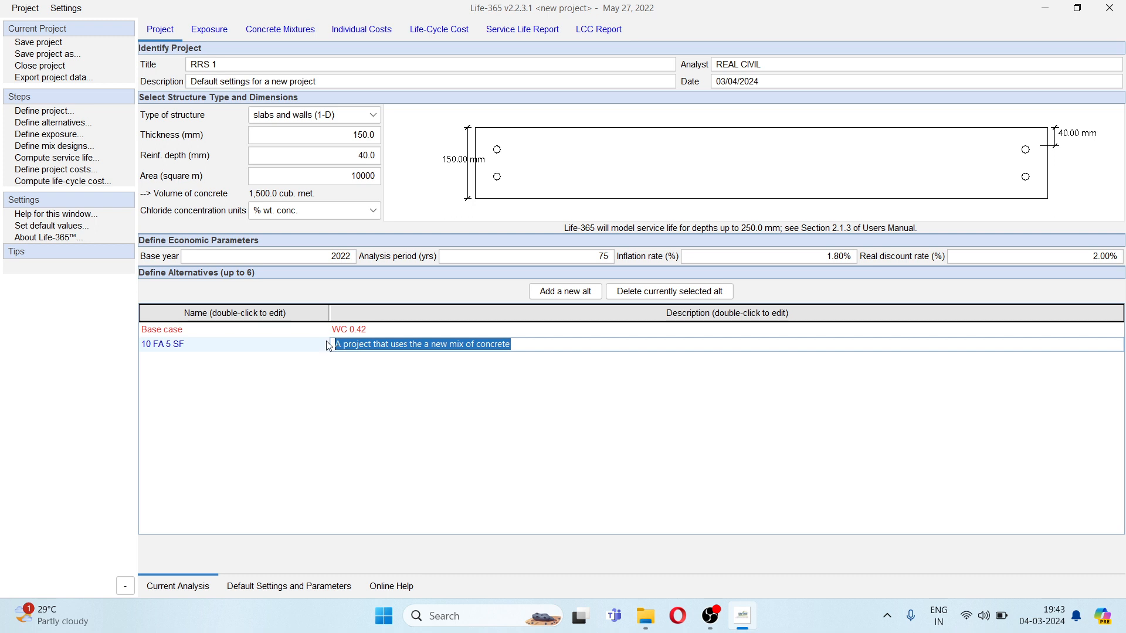
pyautogui.write('WC')
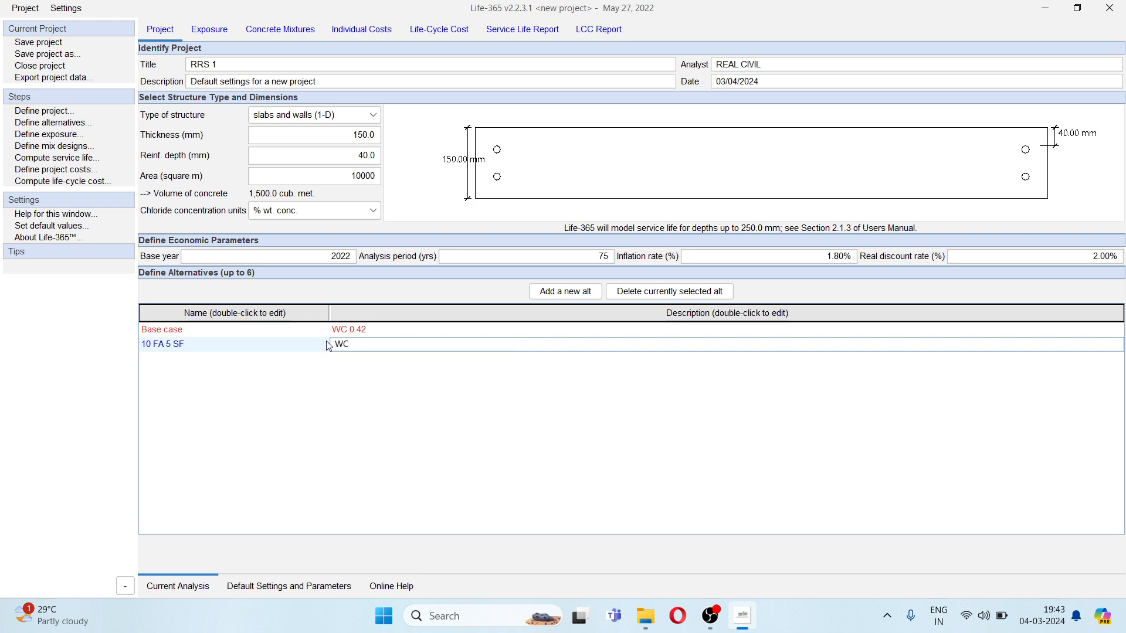
pyautogui.write(' 0.35 10FA 5SF EPOXY COATED REIN')
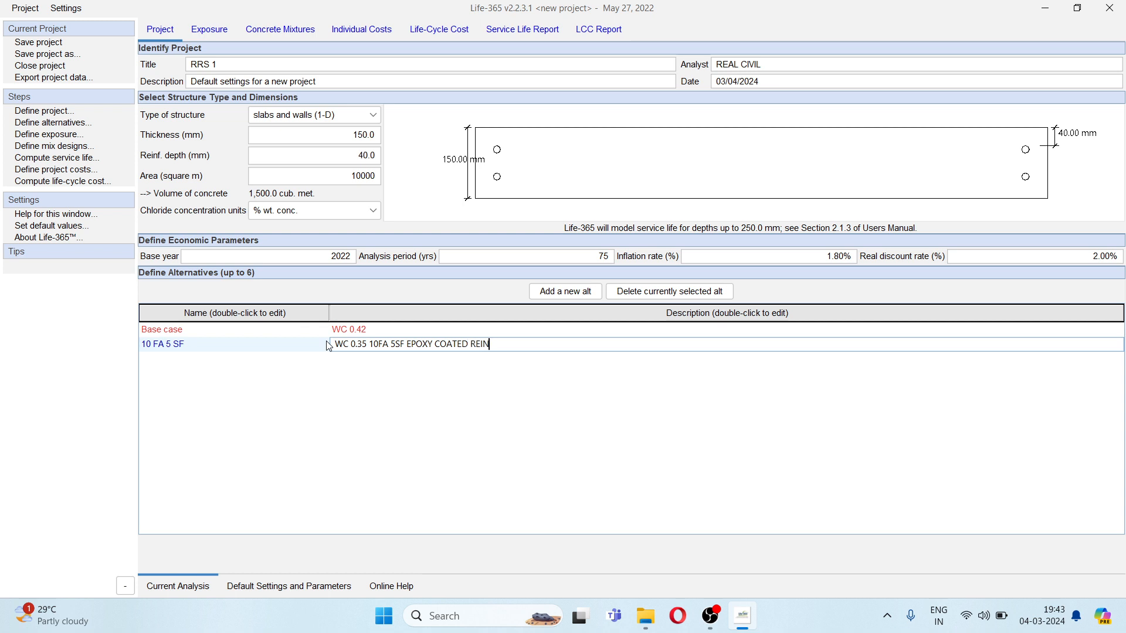
pyautogui.write('FIRCEMENT')
pyautogui.press('BackSpace')
pyautogui.press('BackSpace')
pyautogui.press('BackSpace')
pyautogui.press('BackSpace')
pyautogui.press('BackSpace')
pyautogui.press('BackSpace')
pyautogui.press('BackSpace')
pyautogui.press('BackSpace')
pyautogui.press('BackSpace')
pyautogui.press('BackSpace')
pyautogui.press('BackSpace')
pyautogui.press('BackSpace')
pyautogui.press('BackSpace')
pyautogui.write('RF')
# - Examine the default locations, New York sub-locations and exposure types available in the project's exposure settings
pyautogui.click(207, 36)
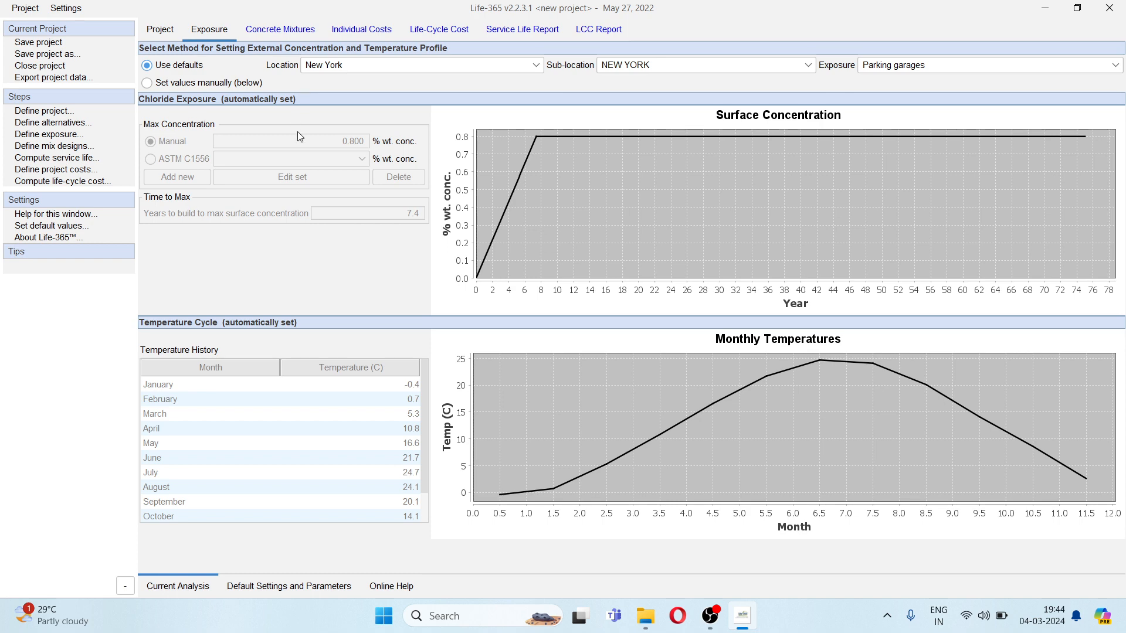
pyautogui.moveTo(214, 64)
pyautogui.click(506, 67)
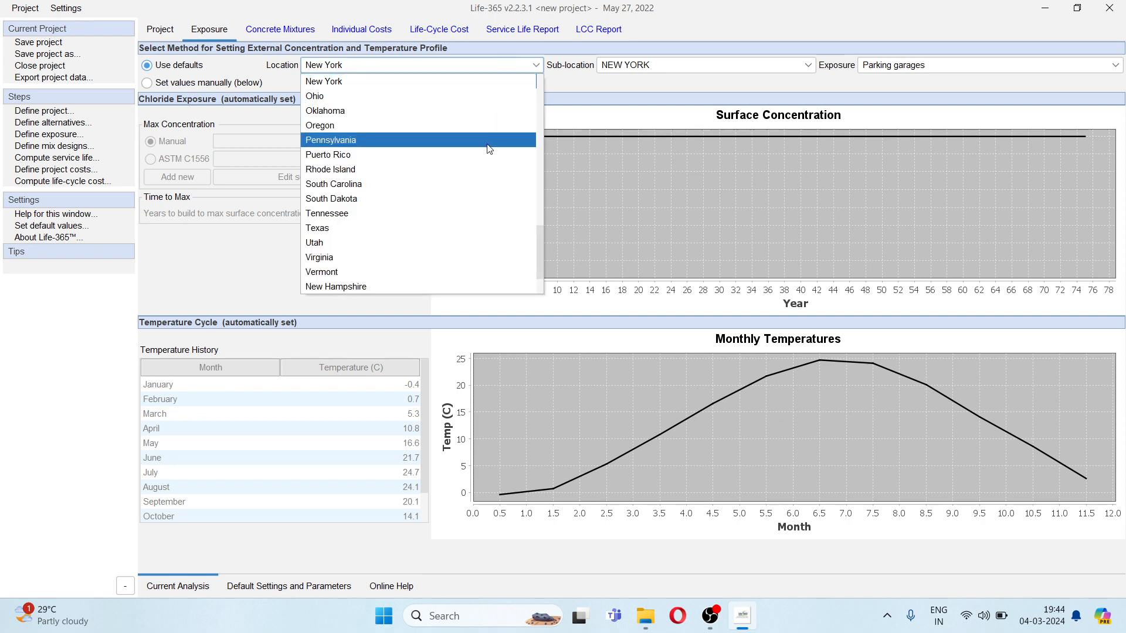
pyautogui.scroll(8, 486, 147)
pyautogui.scroll(6, 488, 143)
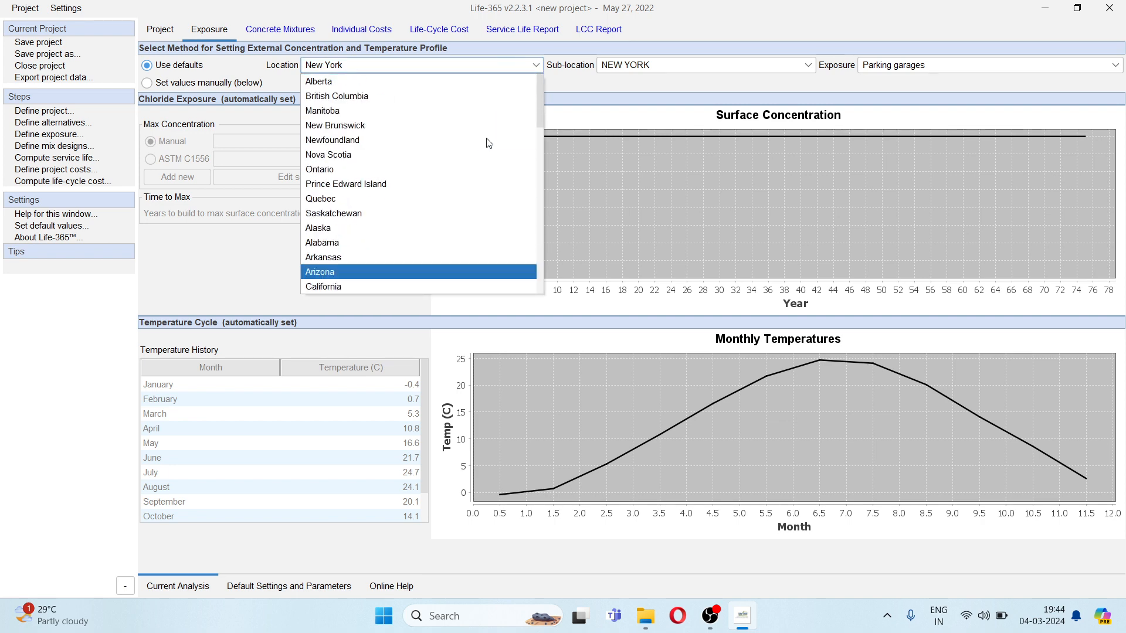
pyautogui.scroll(-4, 487, 136)
pyautogui.scroll(-11, 488, 136)
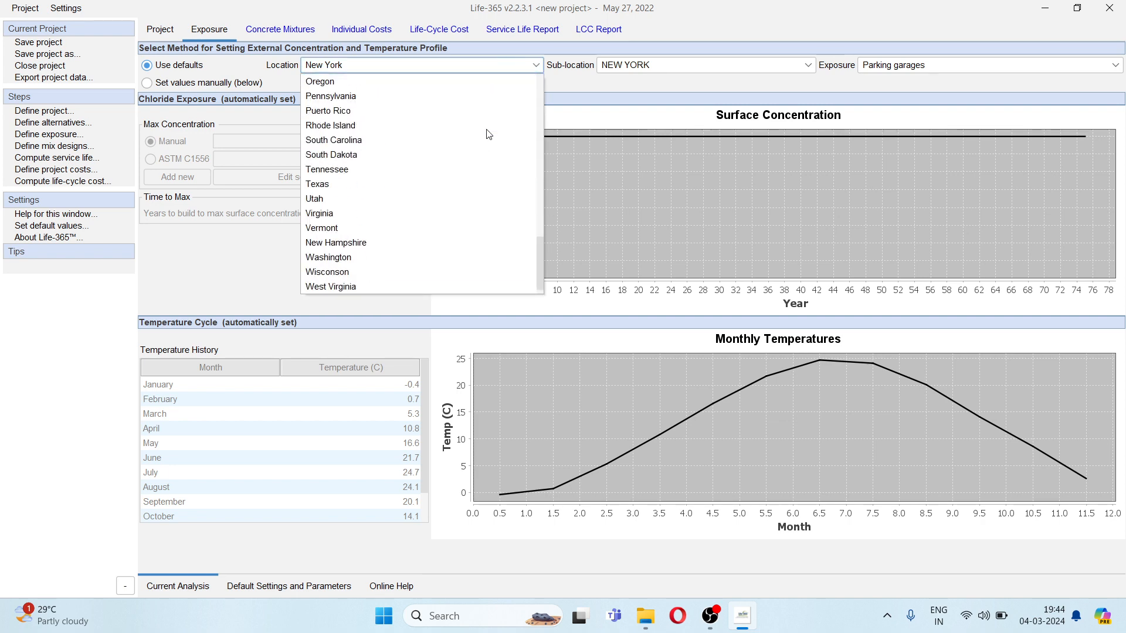
pyautogui.click(624, 84)
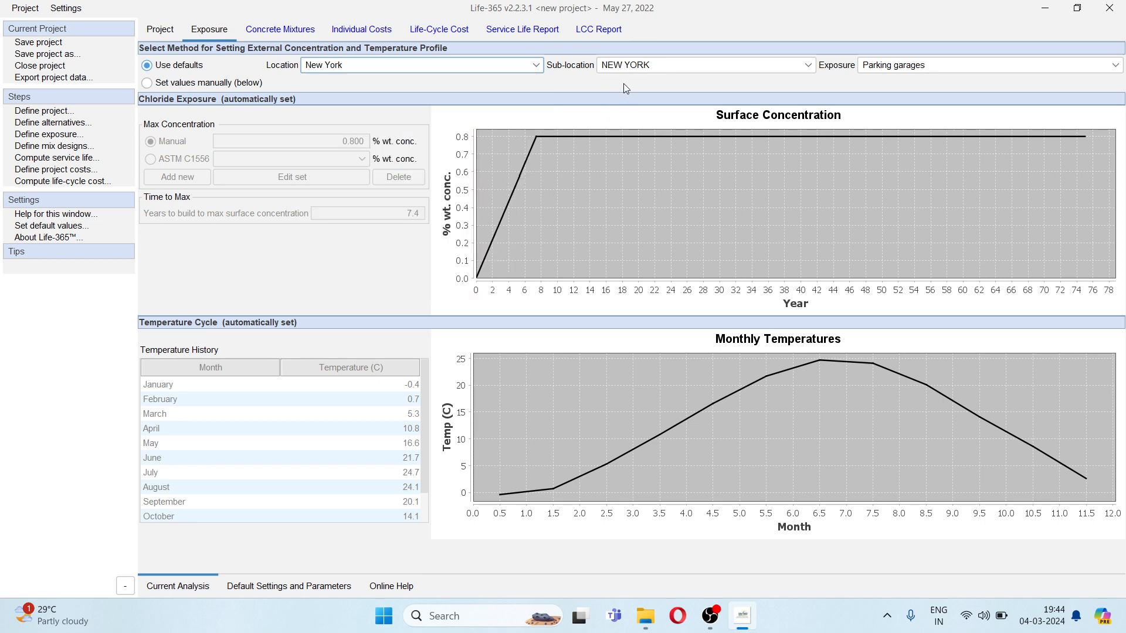
pyautogui.click(651, 68)
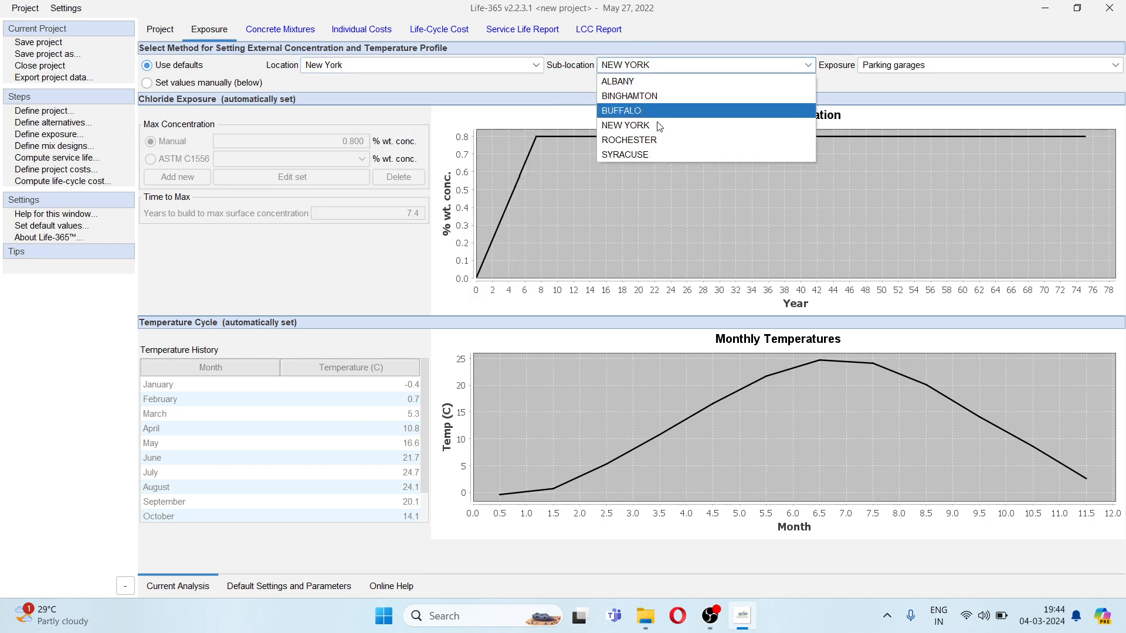
pyautogui.click(876, 89)
pyautogui.click(903, 65)
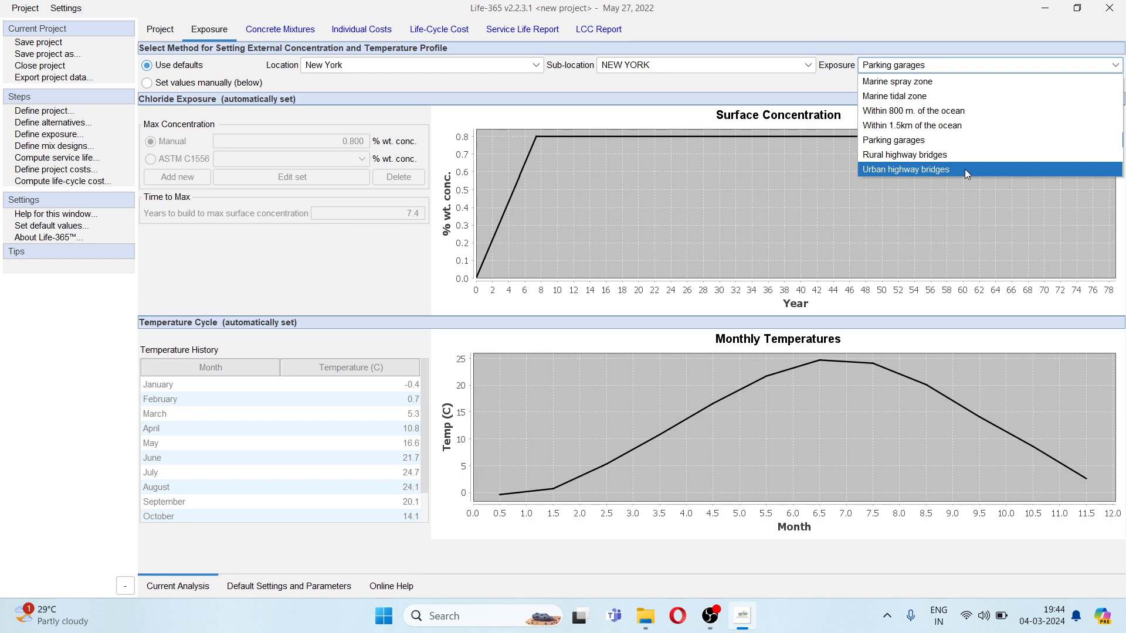
pyautogui.click(756, 84)
pyautogui.moveTo(167, 69)
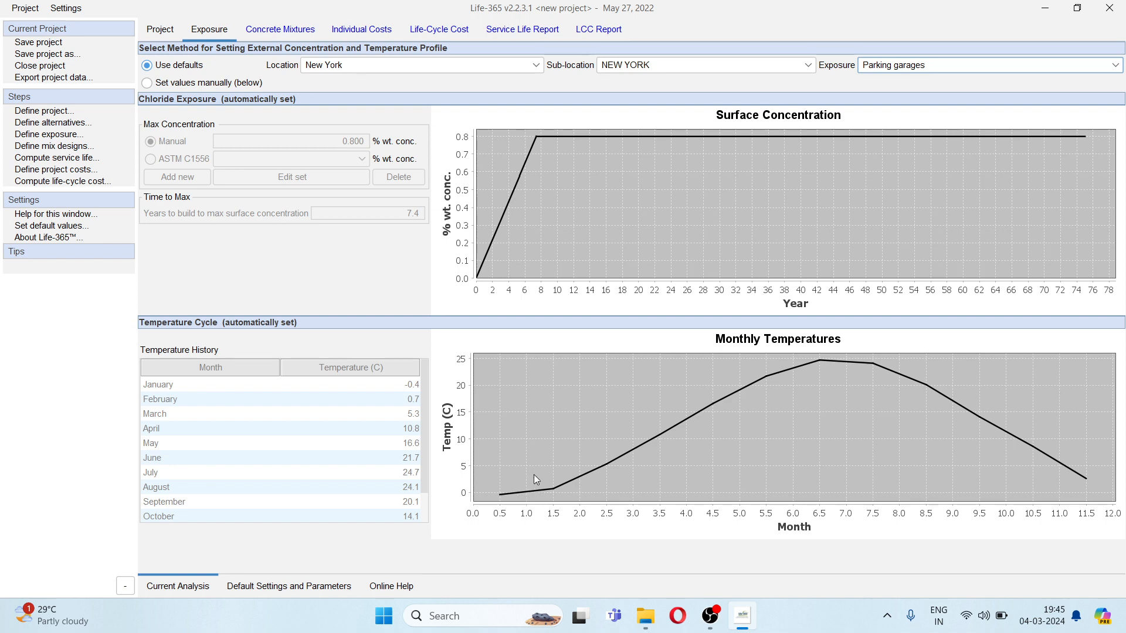
# - Try Ohio and Rhode Island as the default exposure location and settle on Texas
pyautogui.click(395, 65)
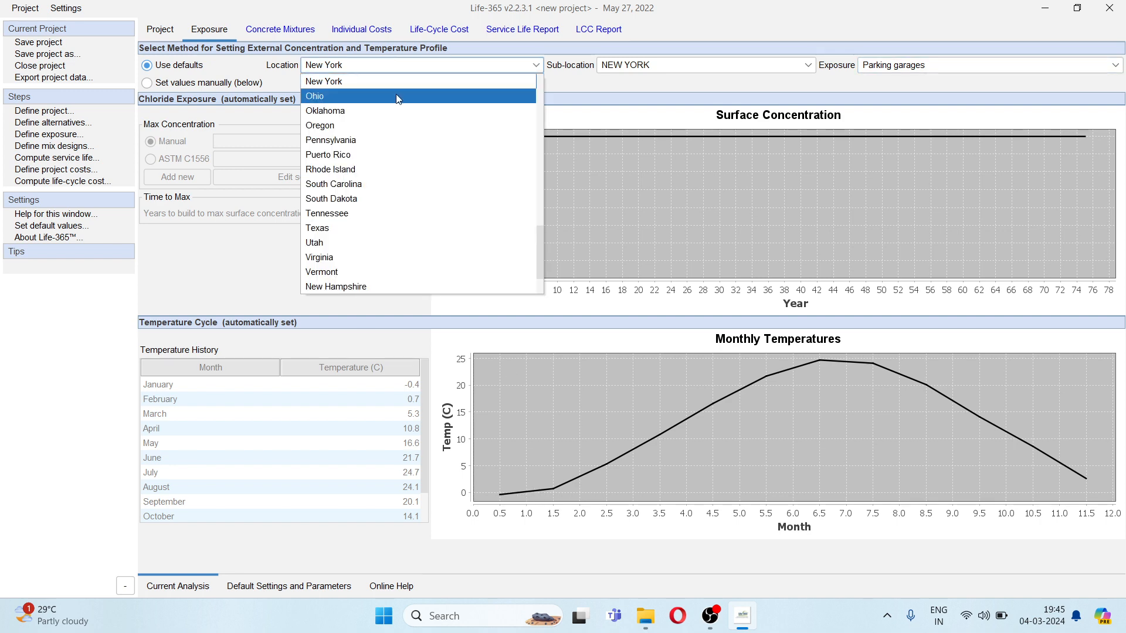
pyautogui.click(396, 97)
pyautogui.click(421, 70)
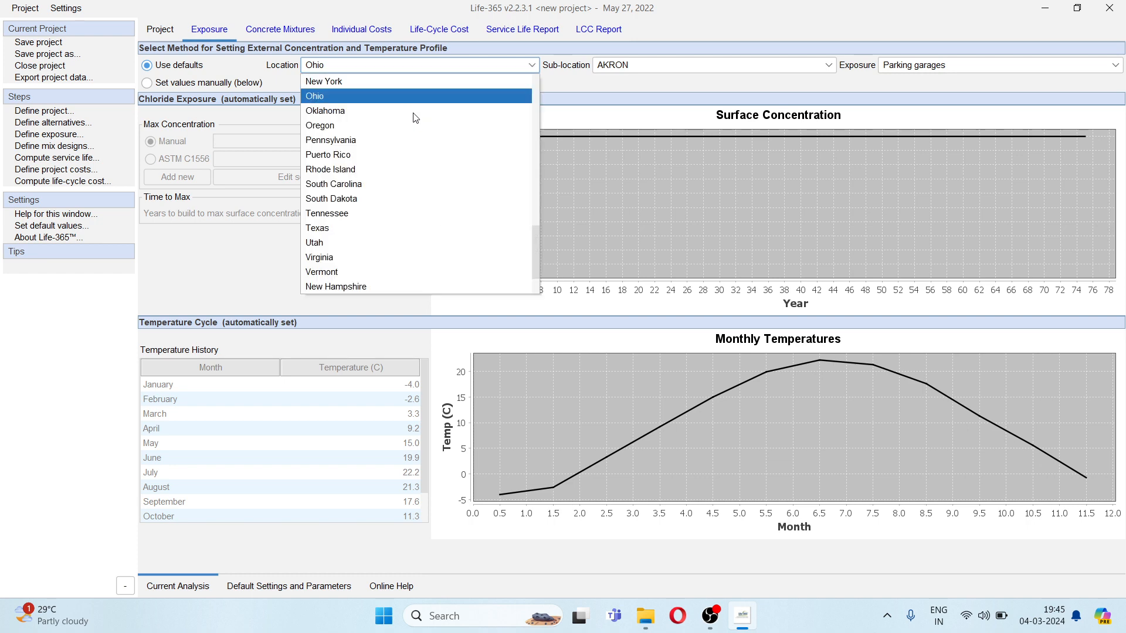
pyautogui.click(409, 169)
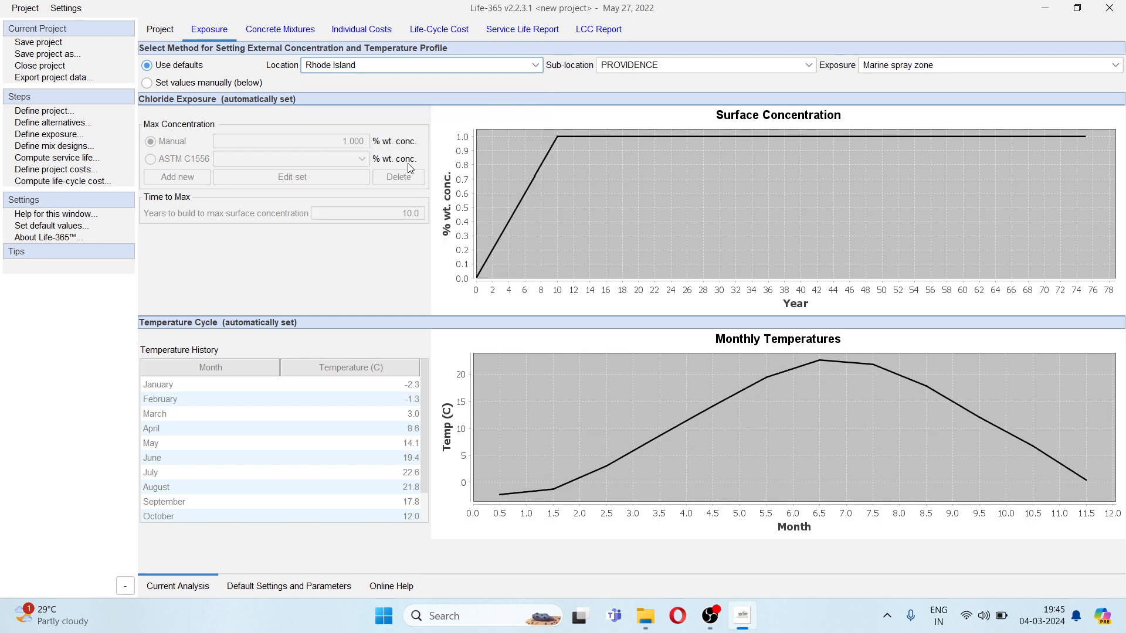
pyautogui.click(406, 66)
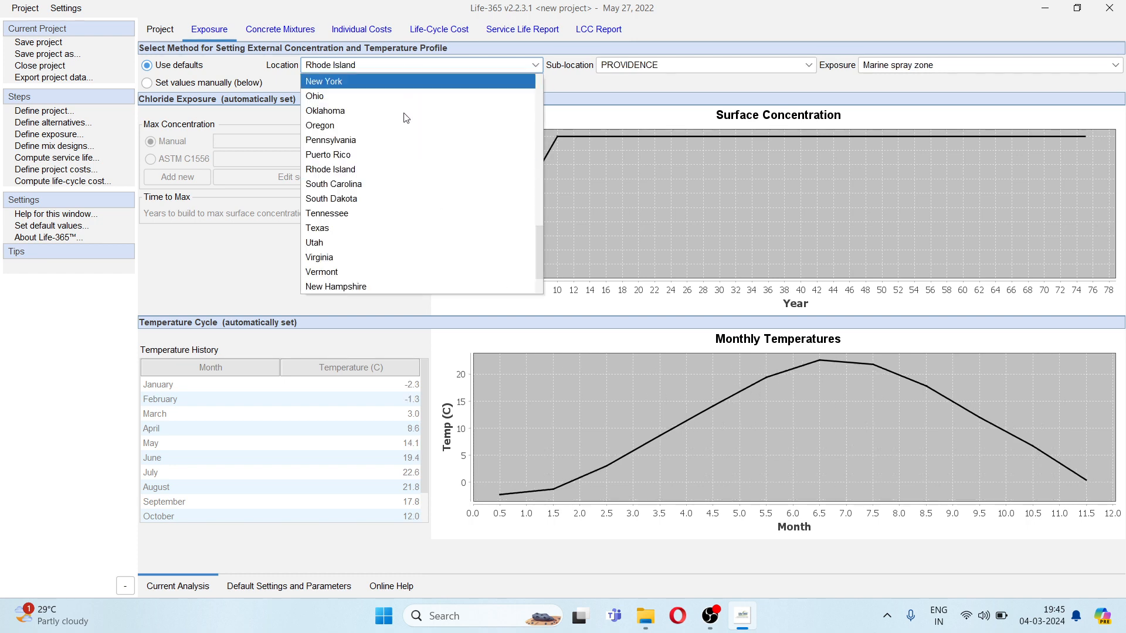
pyautogui.click(406, 223)
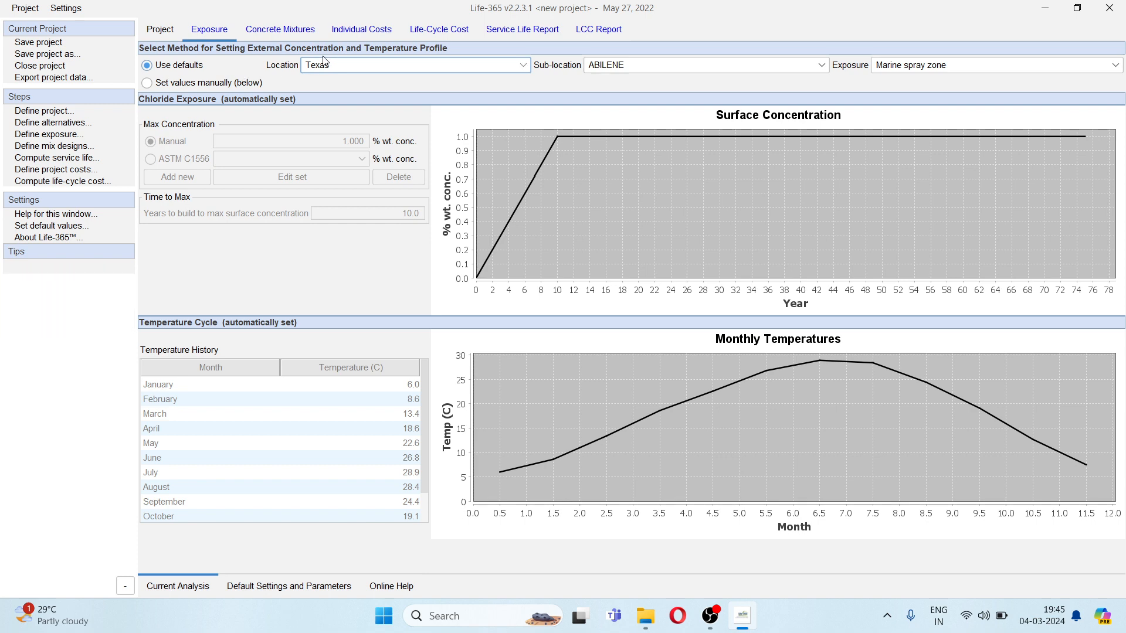
# - Try manual exposure values with a January temperature of 16 °C and return to the default values
pyautogui.click(205, 85)
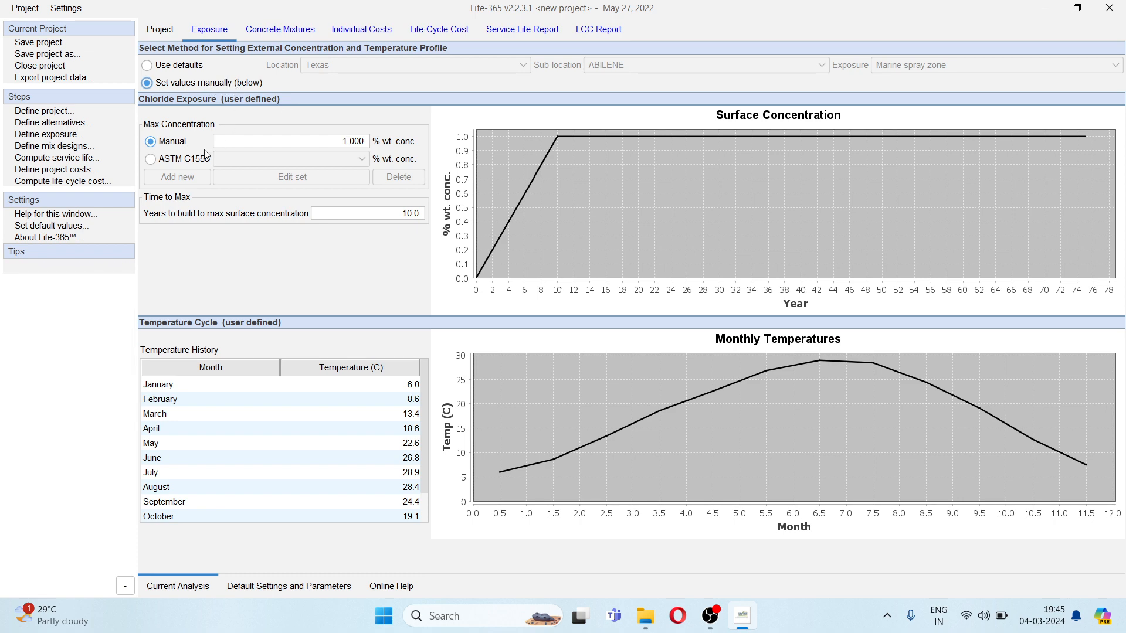
pyautogui.click(338, 139)
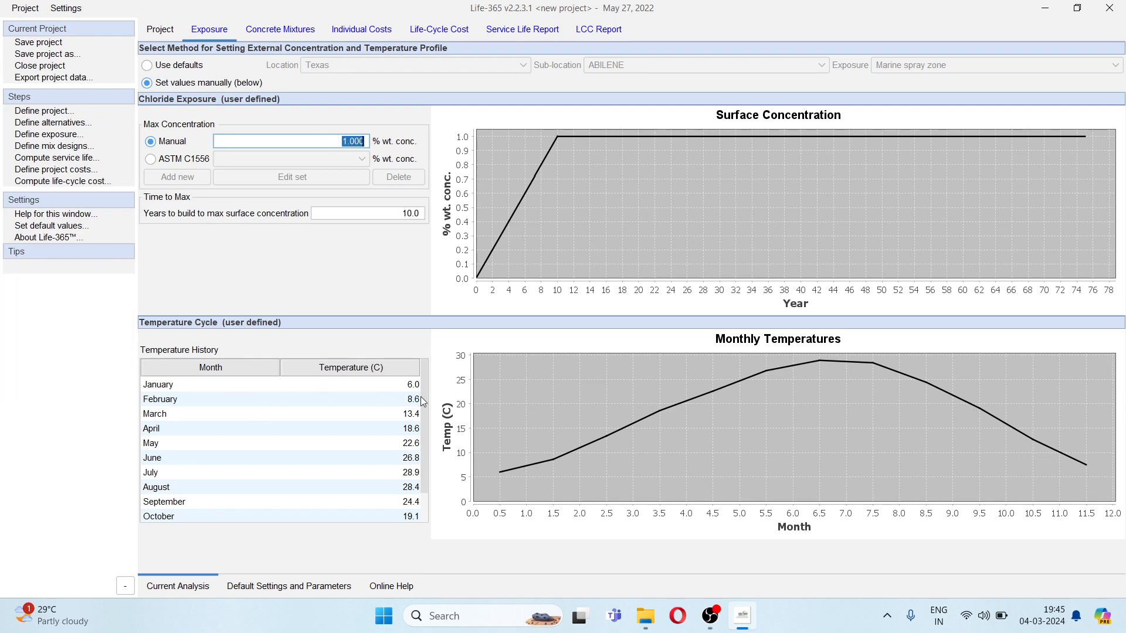
pyautogui.doubleClick(404, 383)
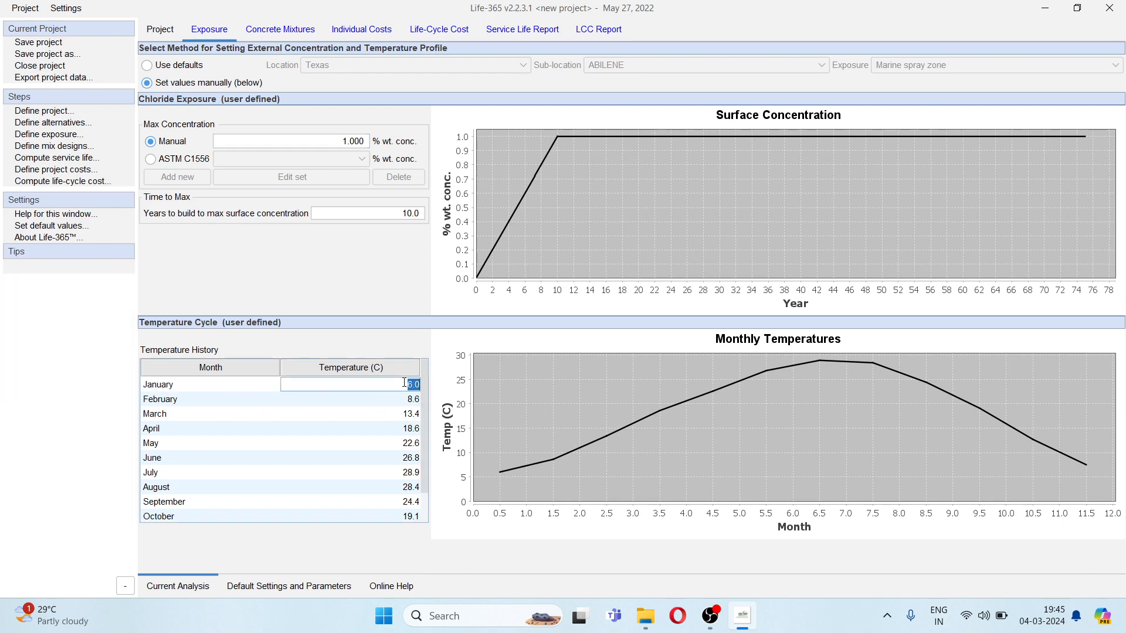
pyautogui.write('16')
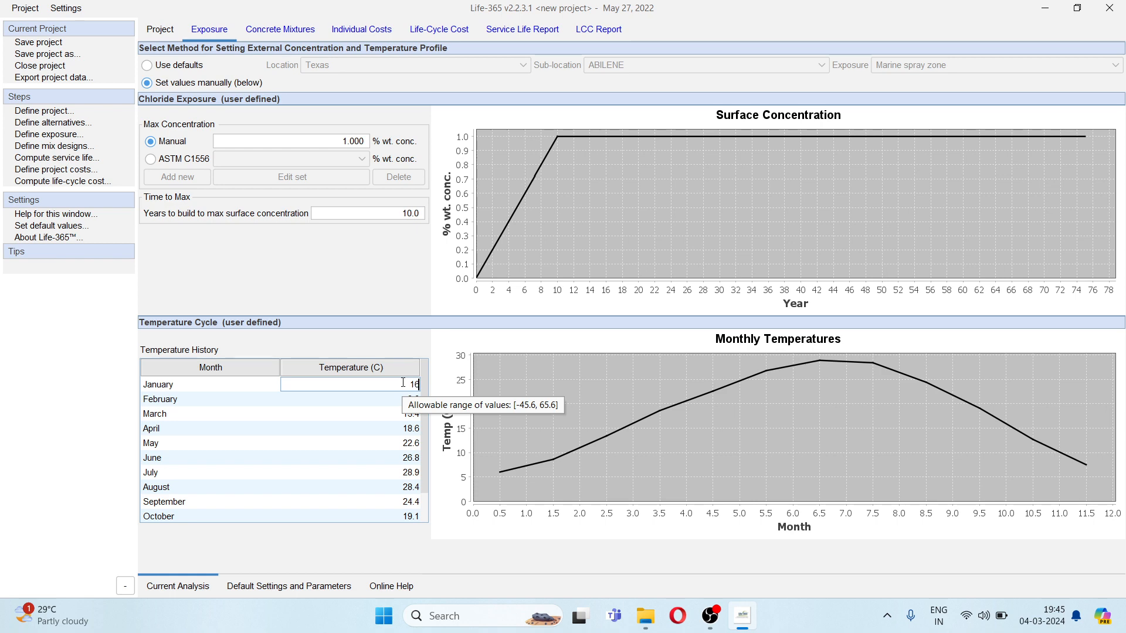
pyautogui.press('Return')
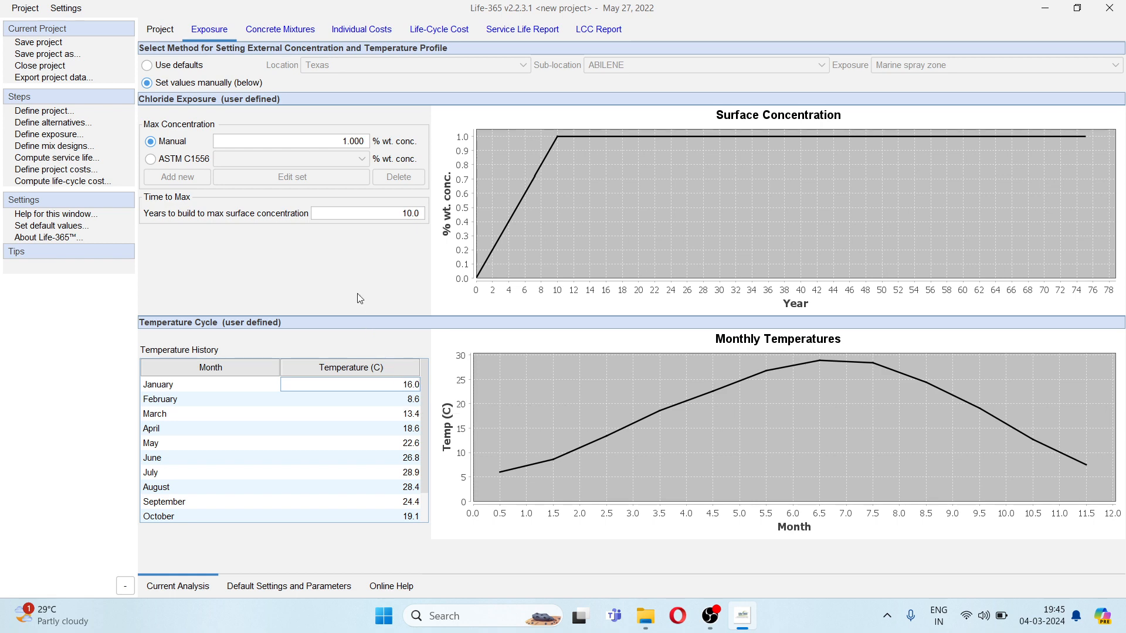
pyautogui.doubleClick(383, 399)
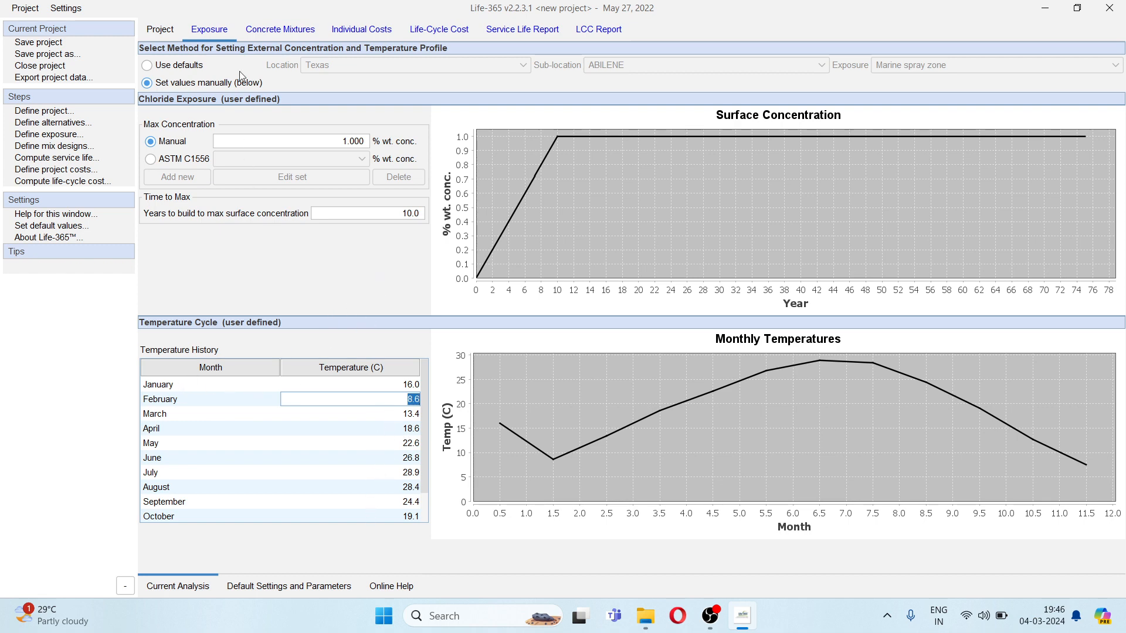
pyautogui.click(185, 67)
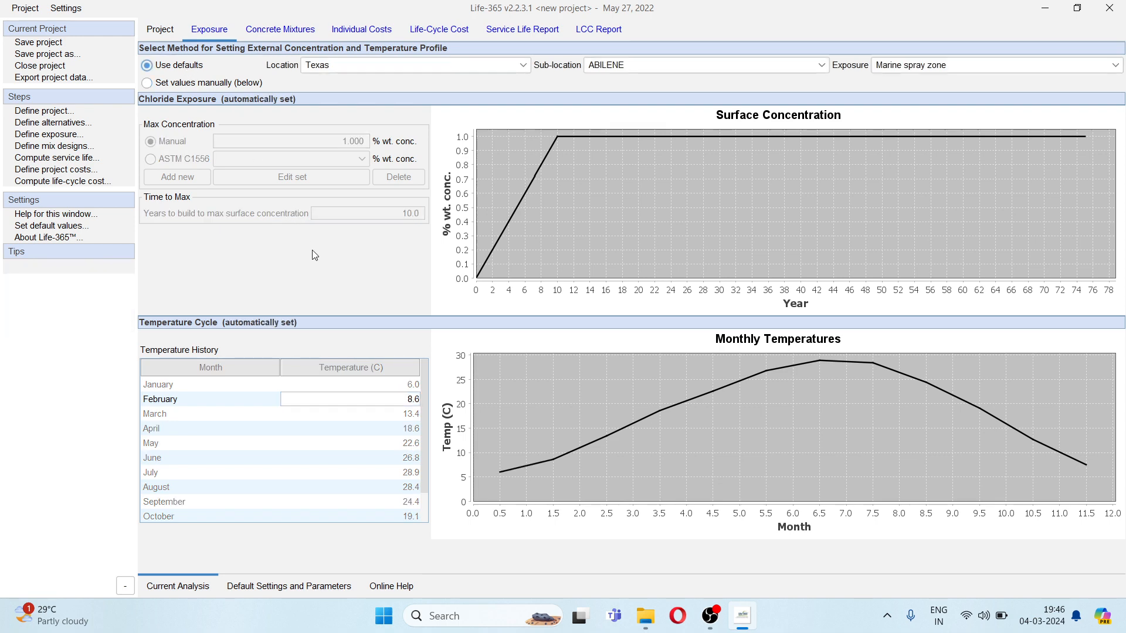
# - Open the concrete mixture definitions and examine the D28, m and initiation period columns
pyautogui.click(287, 34)
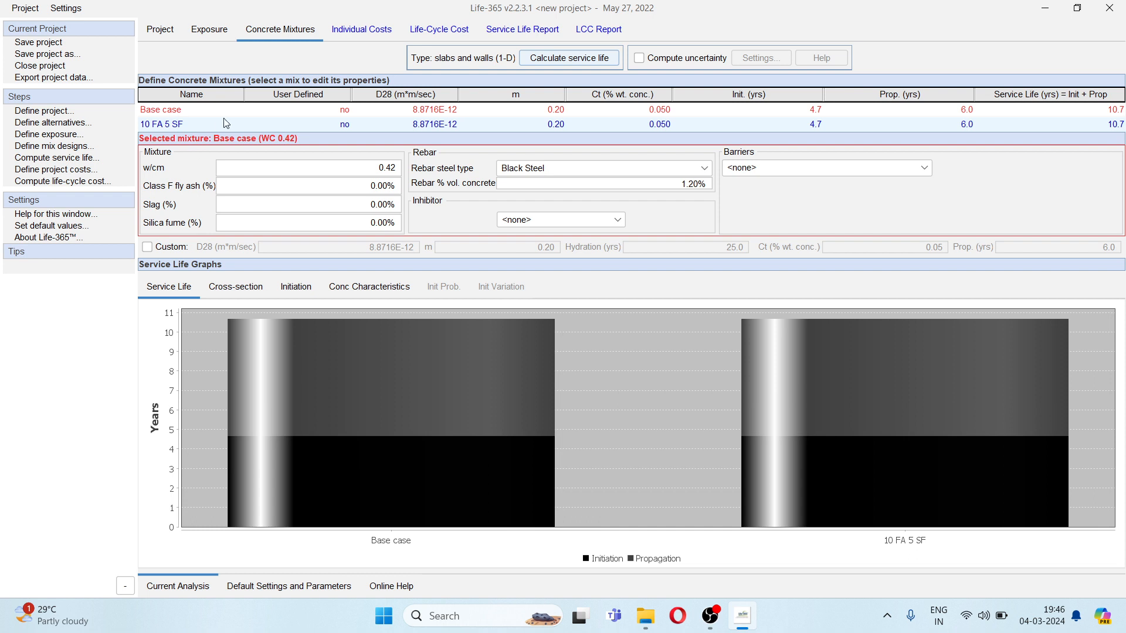
pyautogui.moveTo(396, 103)
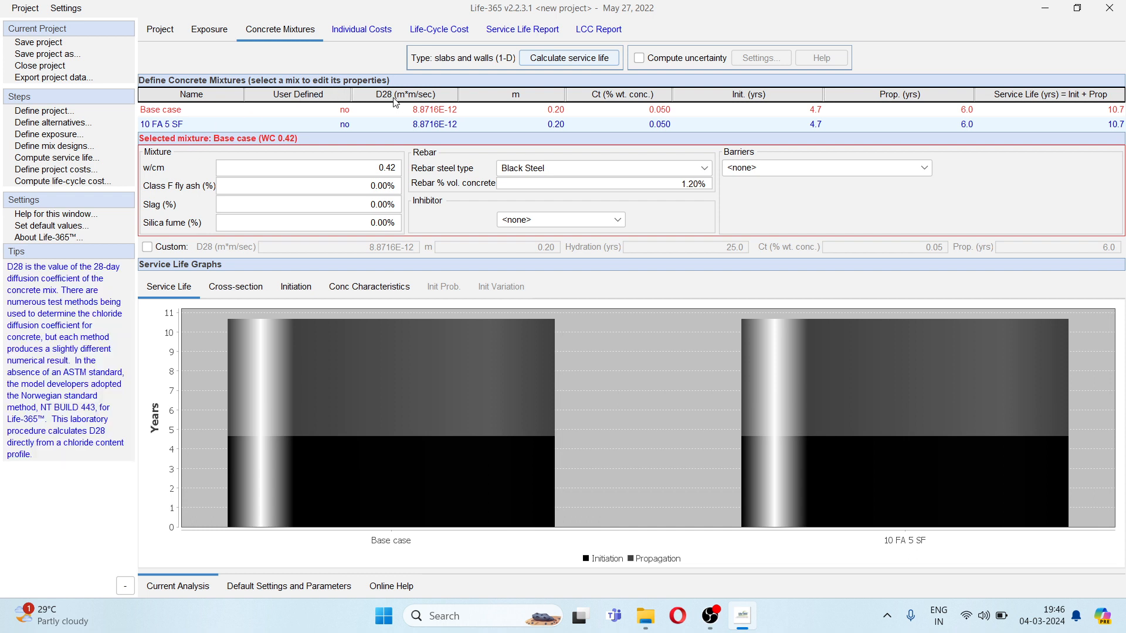
pyautogui.moveTo(519, 92)
pyautogui.moveTo(722, 97)
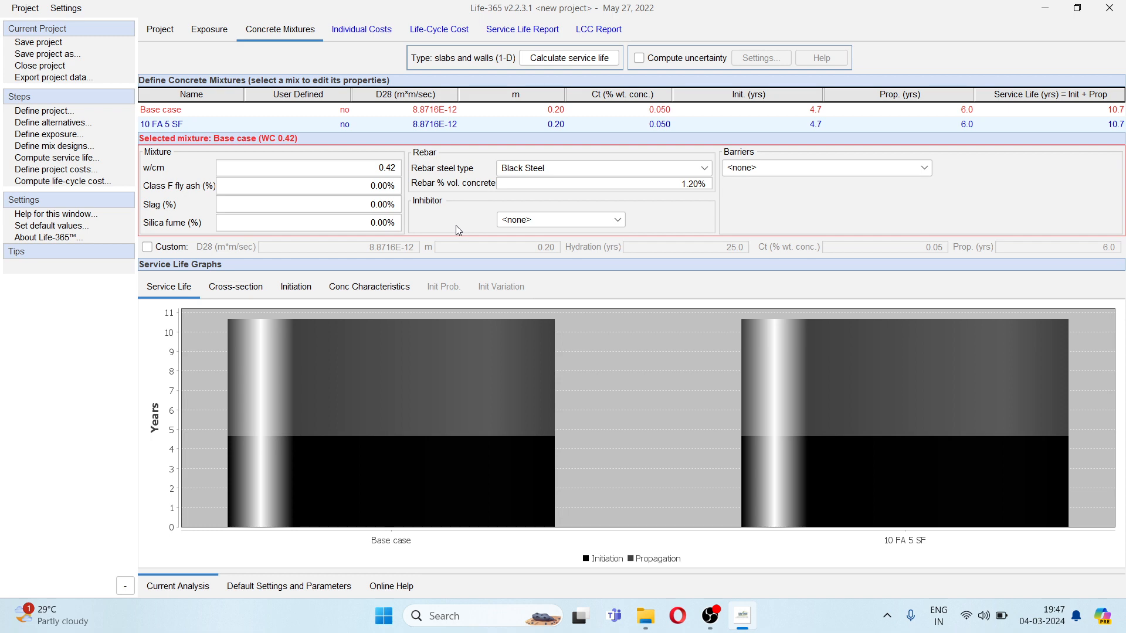
# - Examine the rebar steel types, rebar volume percentage and corrosion inhibitor options available for the base case mixture
pyautogui.click(538, 168)
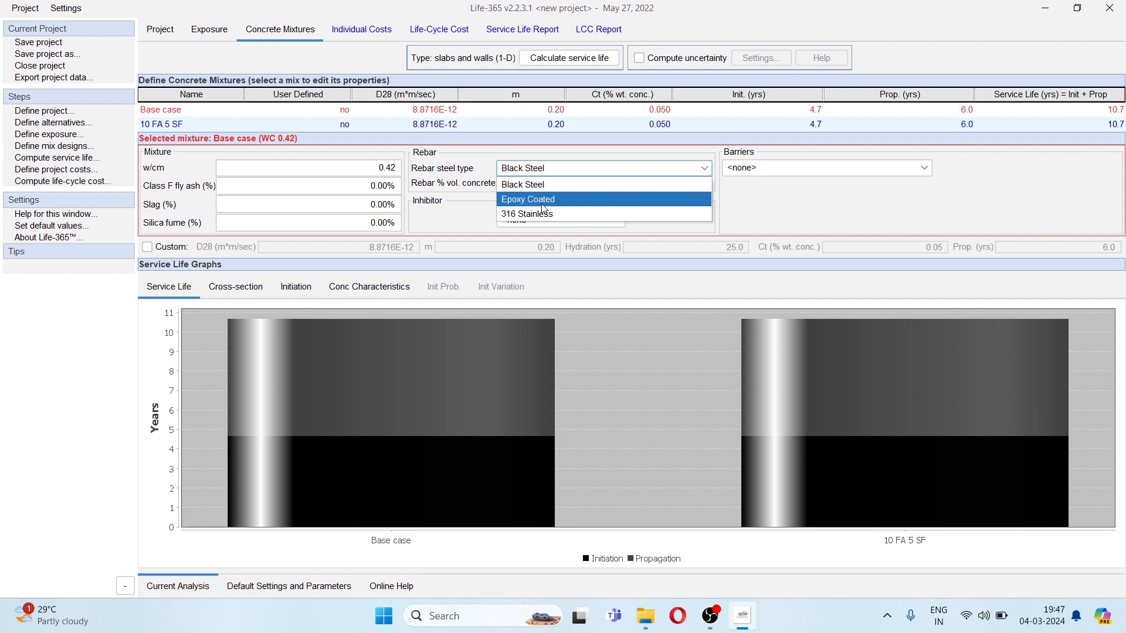
pyautogui.click(540, 190)
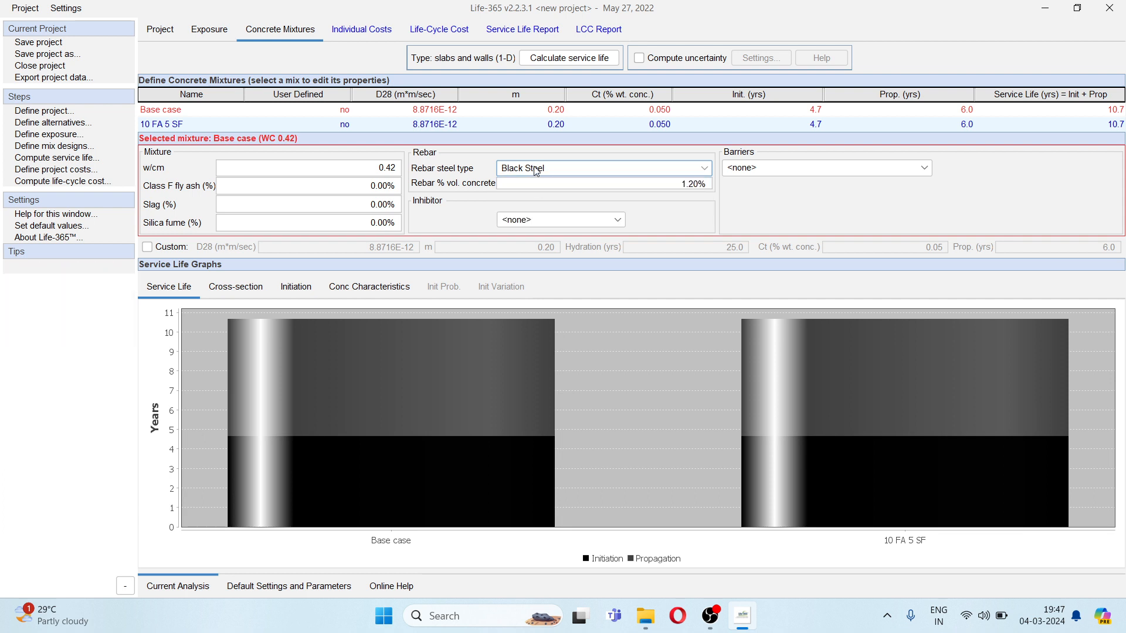
pyautogui.click(536, 169)
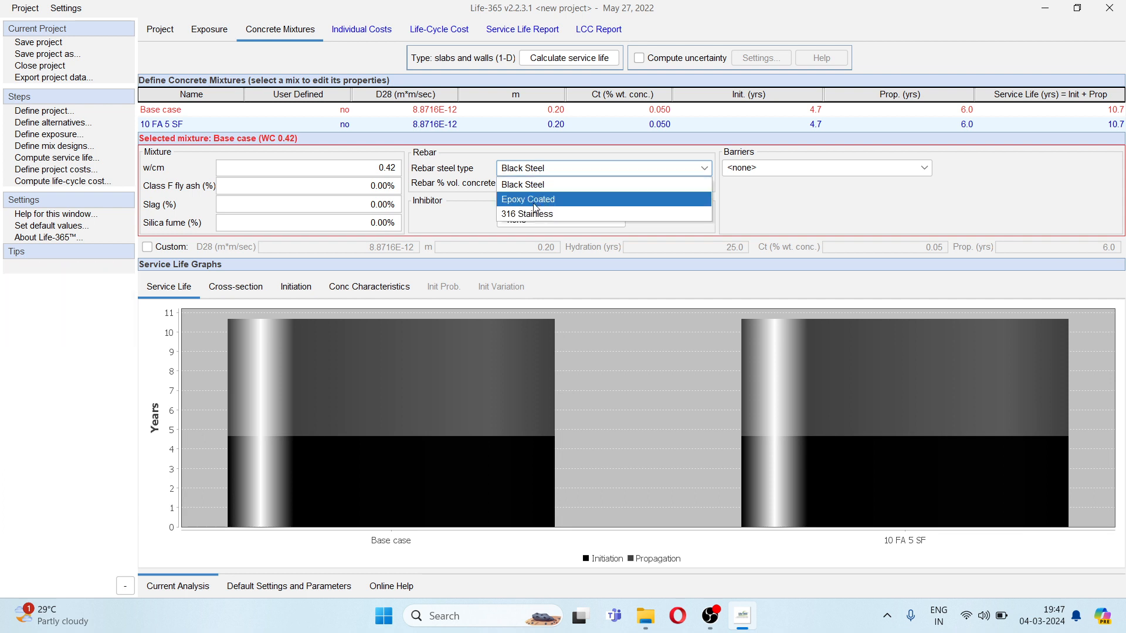
pyautogui.click(456, 224)
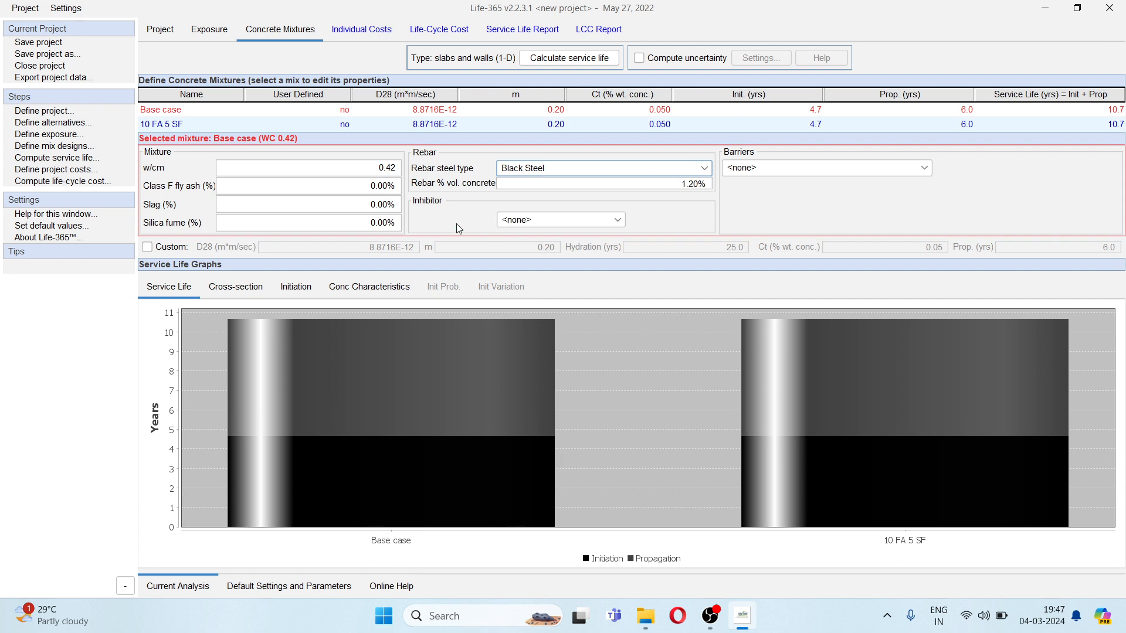
pyautogui.click(649, 187)
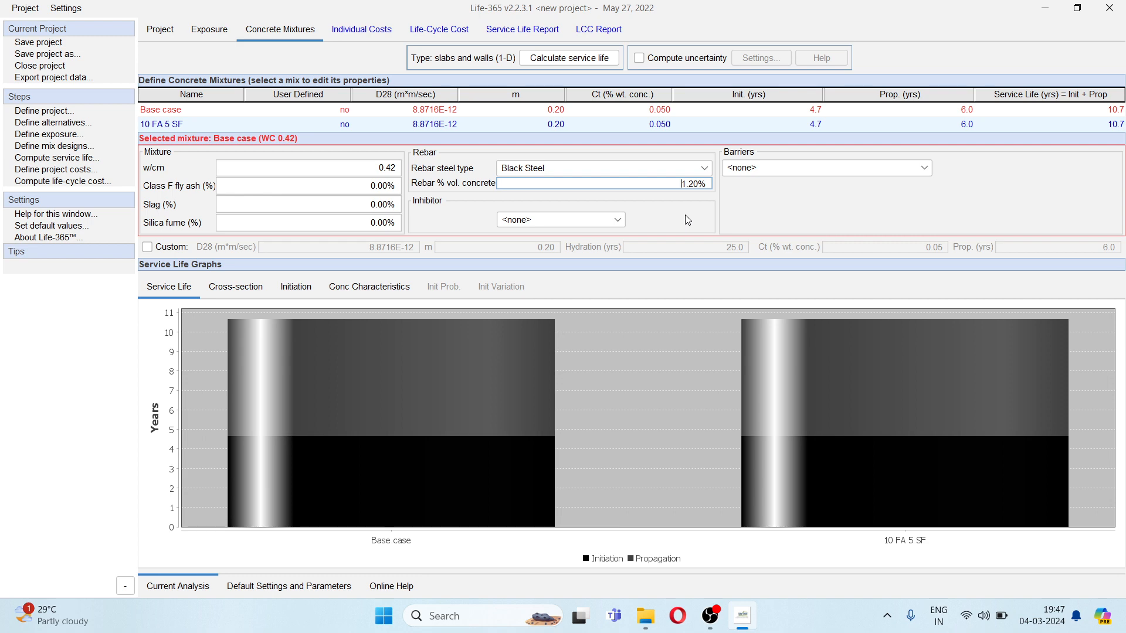
pyautogui.click(618, 220)
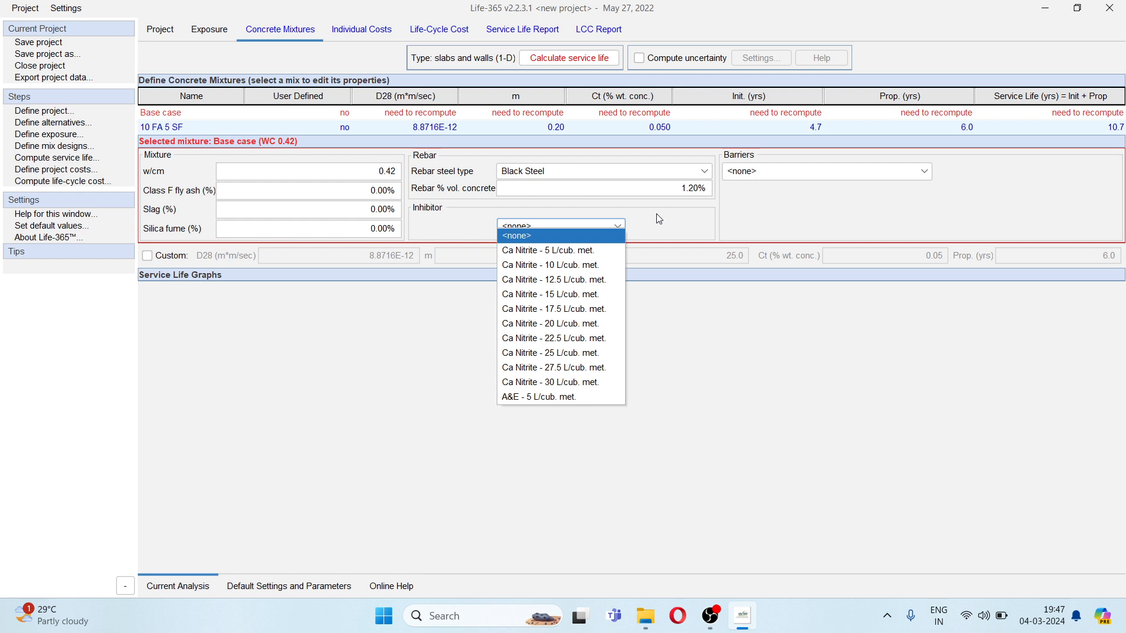
pyautogui.click(660, 220)
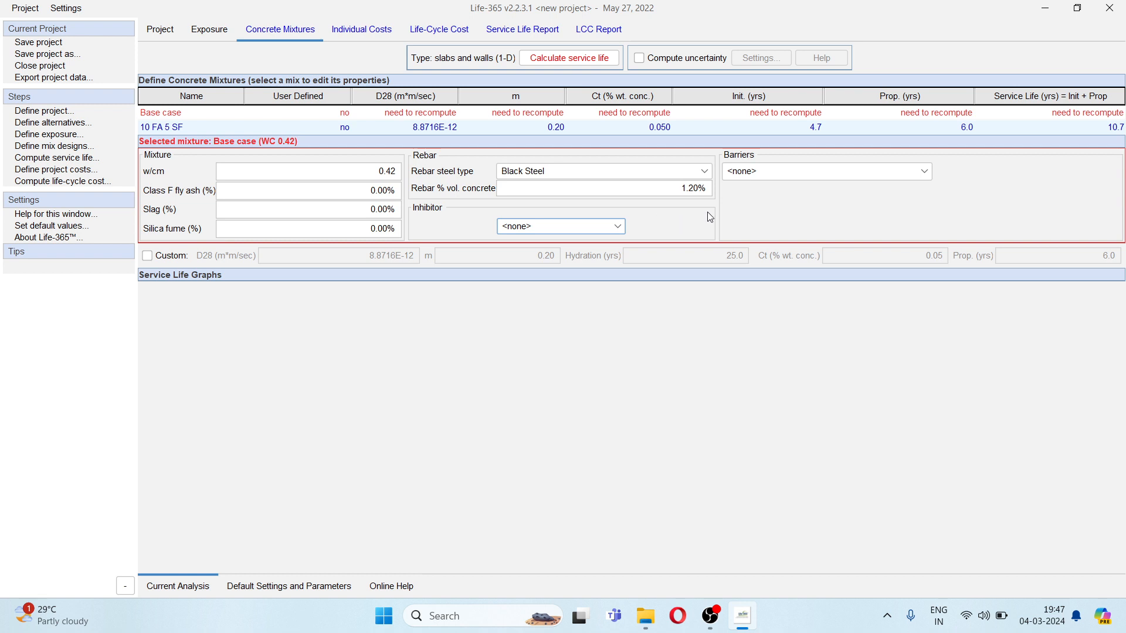
# - Try the Membrane and Sealer barriers on the base case and return the barrier to none
pyautogui.click(827, 173)
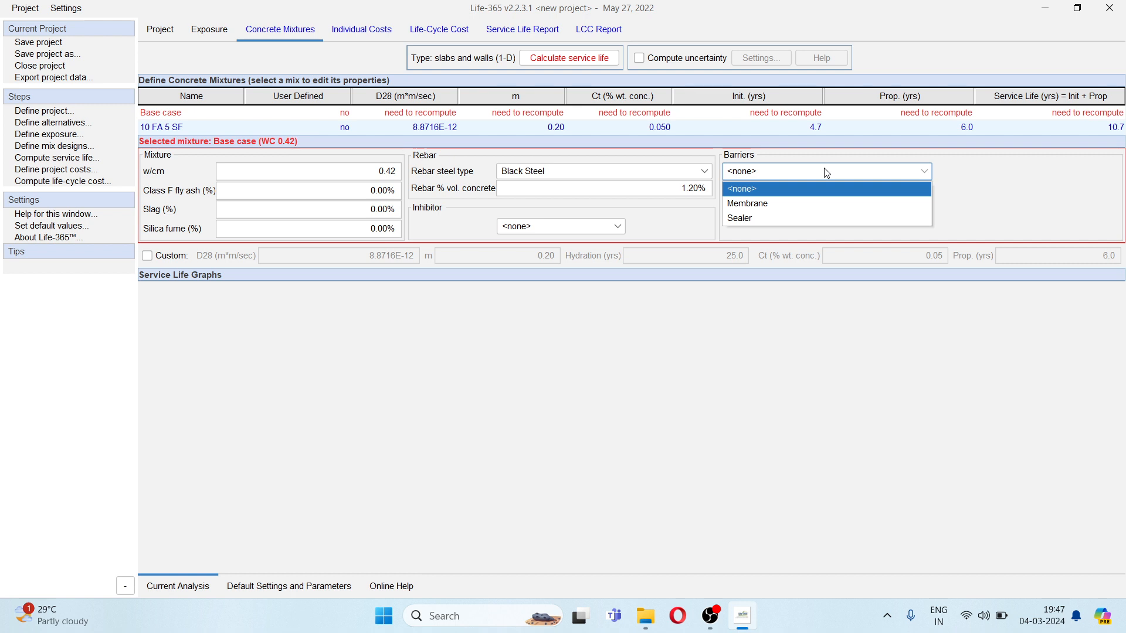
pyautogui.click(810, 204)
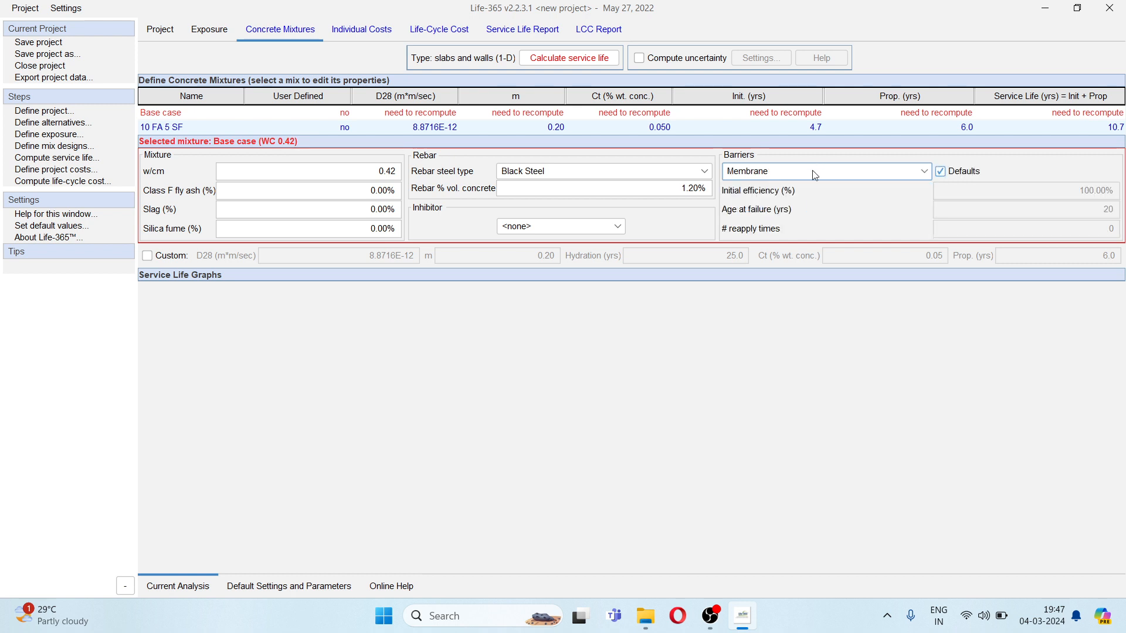
pyautogui.click(815, 174)
pyautogui.click(787, 221)
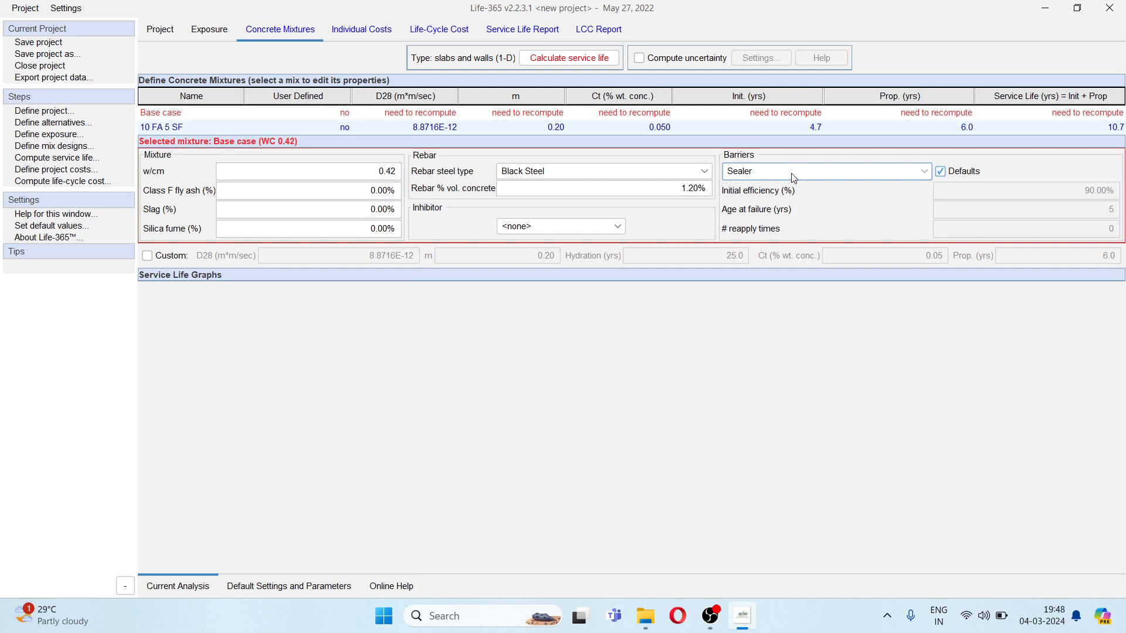
pyautogui.click(795, 176)
pyautogui.click(786, 197)
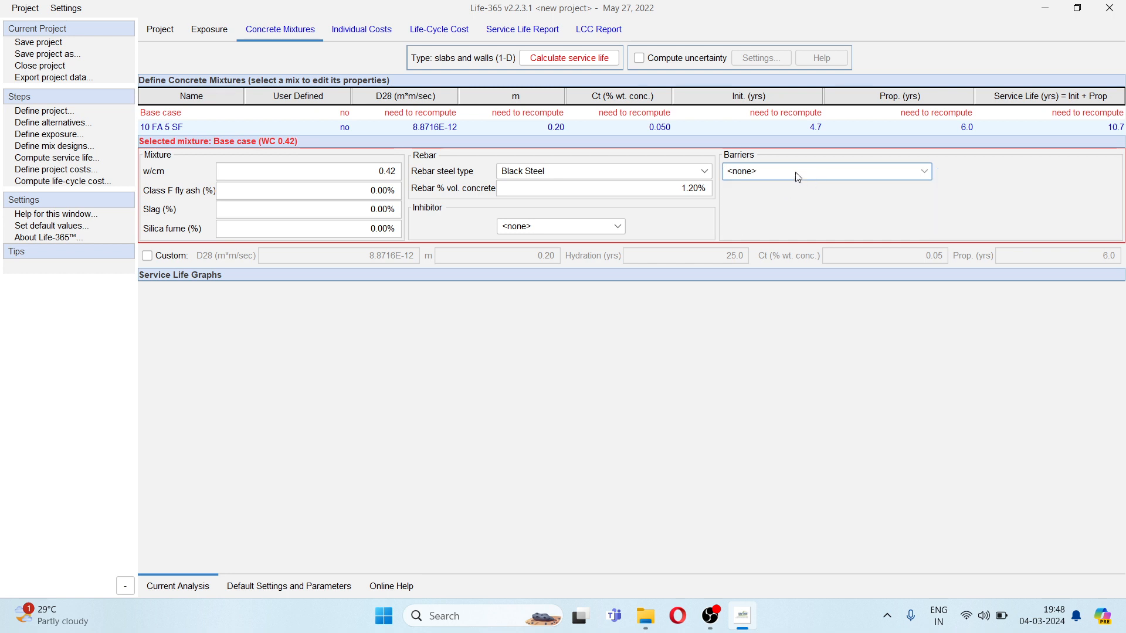
# - Set the 10 FA 5 SF mixture to a w/cm of 0.35, 10% Class F fly ash and 5% silica fume
pyautogui.click(164, 128)
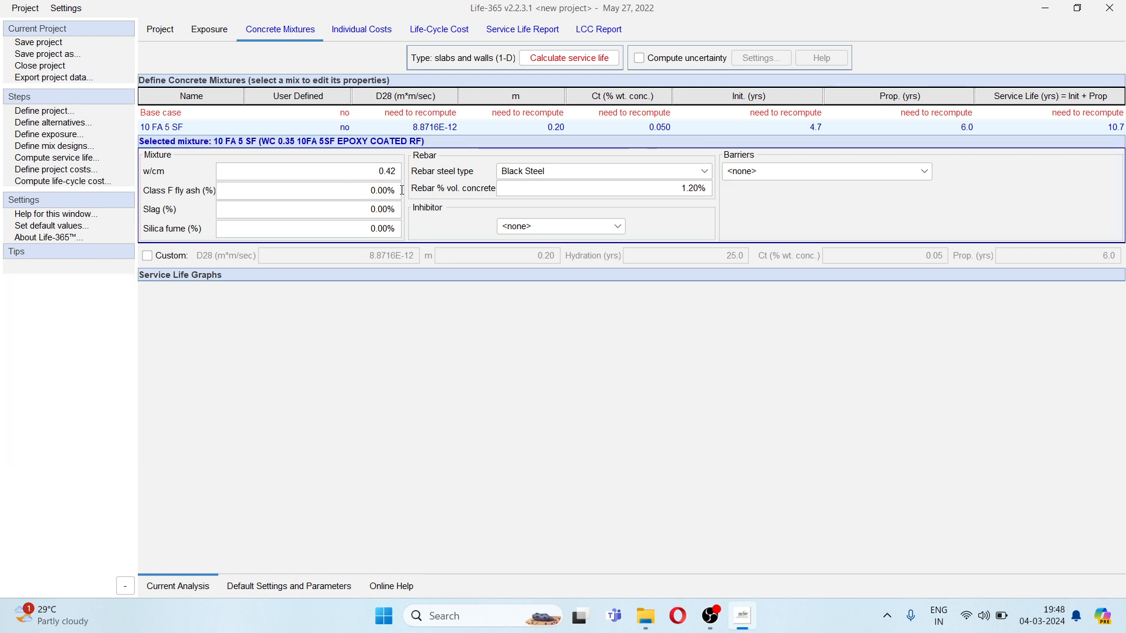
pyautogui.moveTo(378, 172); pyautogui.dragTo(406, 173)
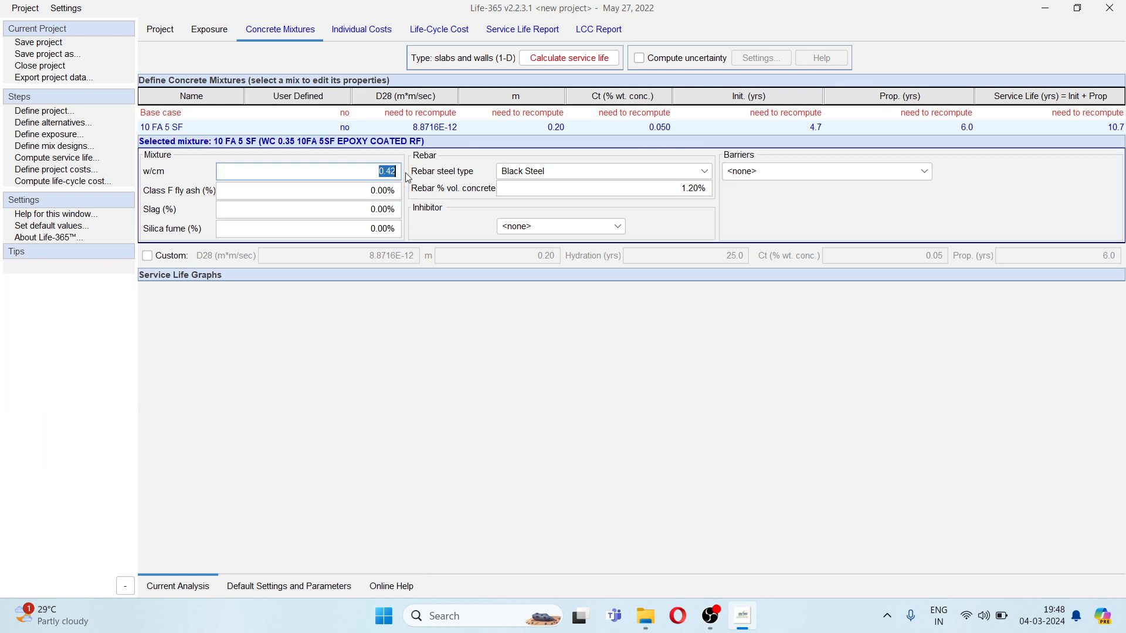
pyautogui.write('0.35')
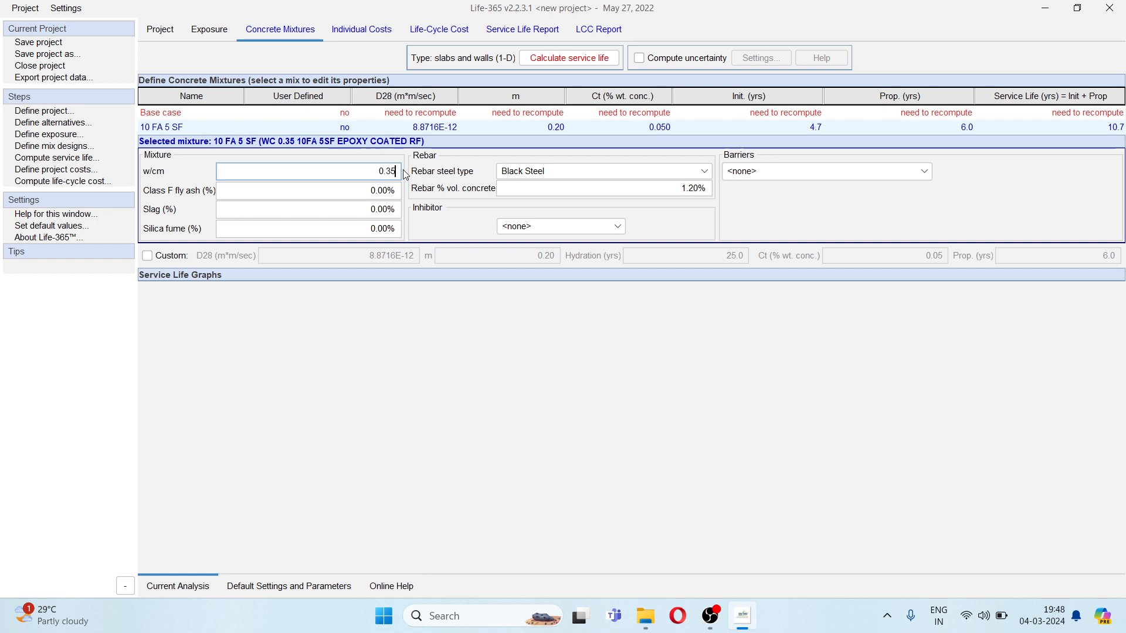
pyautogui.click(352, 191)
pyautogui.write('1')
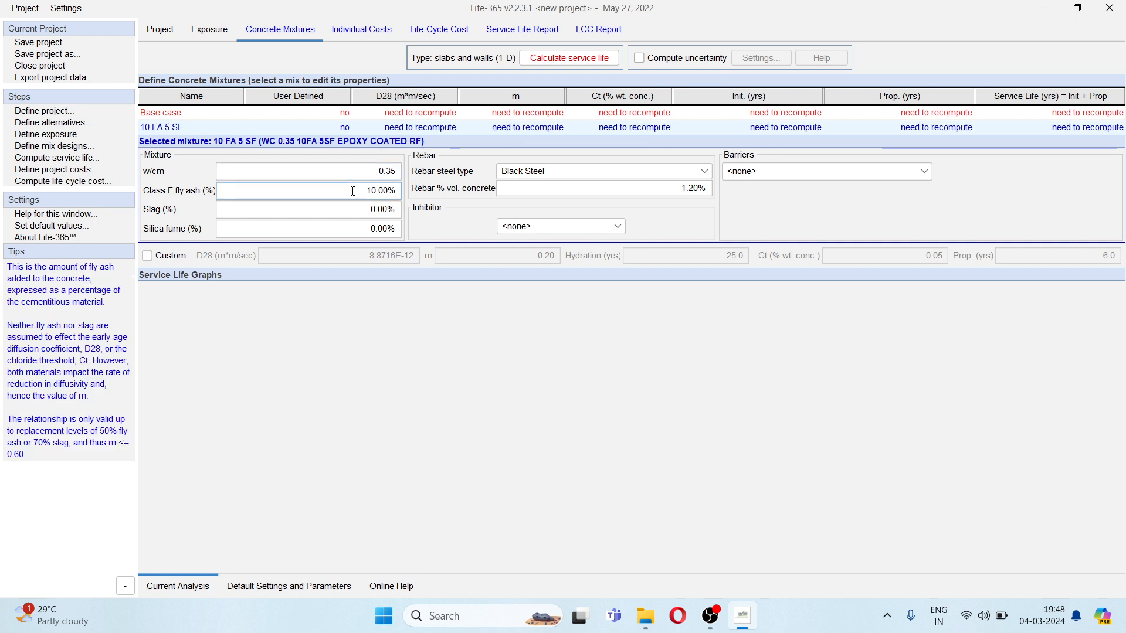
pyautogui.click(359, 229)
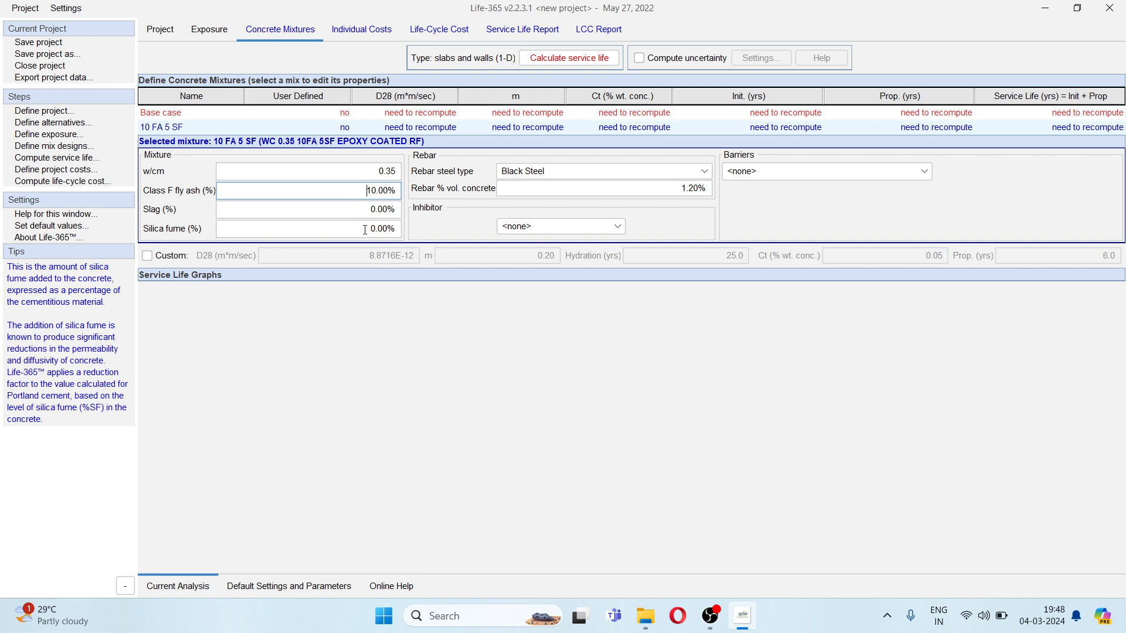
pyautogui.click(370, 229)
pyautogui.moveTo(377, 229); pyautogui.dragTo(369, 229)
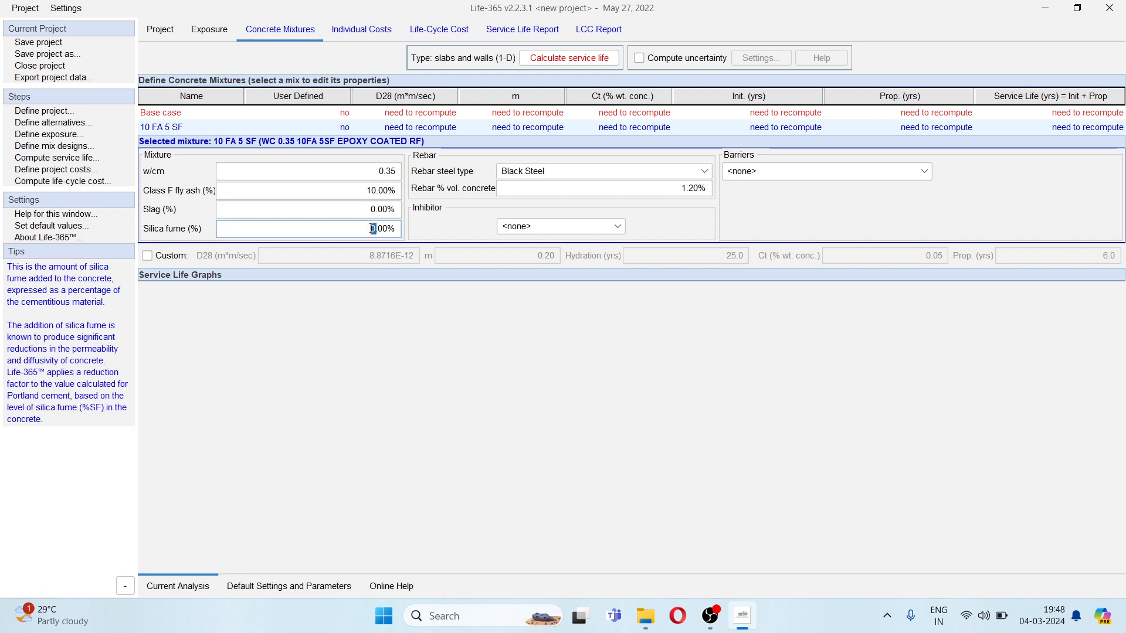
pyautogui.write('5')
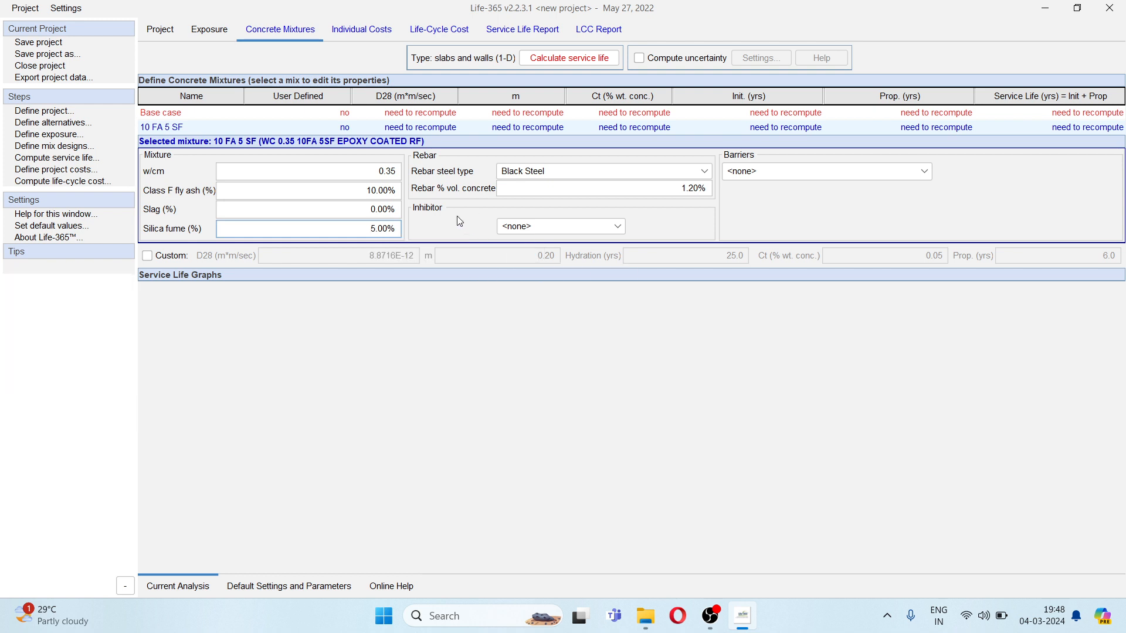
# - Give the 10 FA 5 SF mixture Epoxy Coated rebar and a Membrane barrier with no inhibitor, and recalculate the service life
pyautogui.click(552, 176)
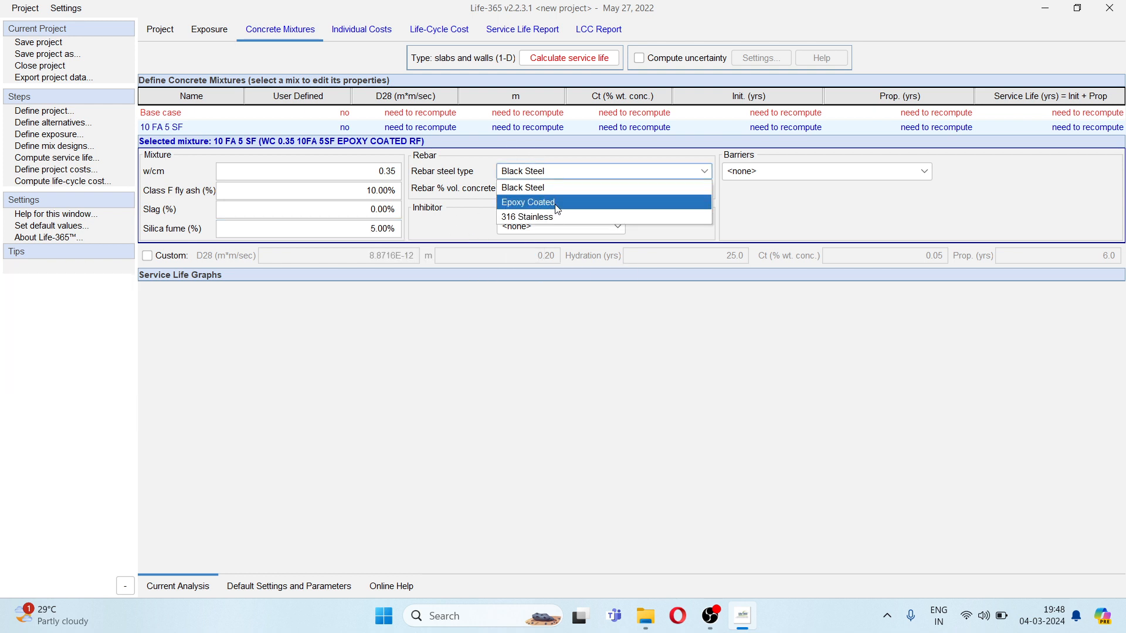
pyautogui.click(557, 204)
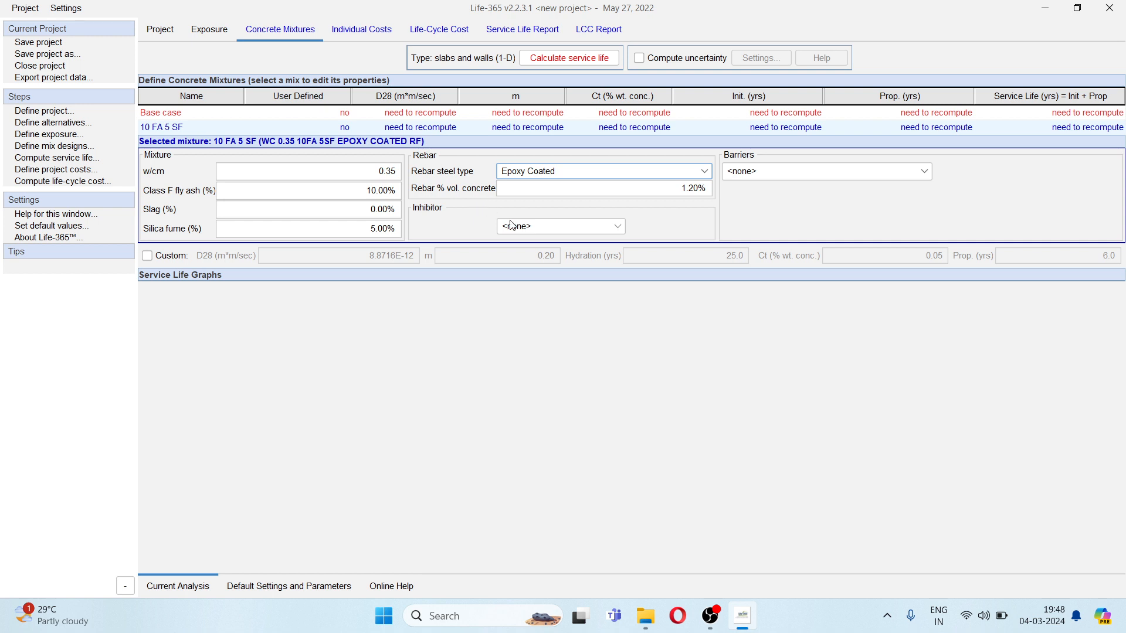
pyautogui.click(526, 228)
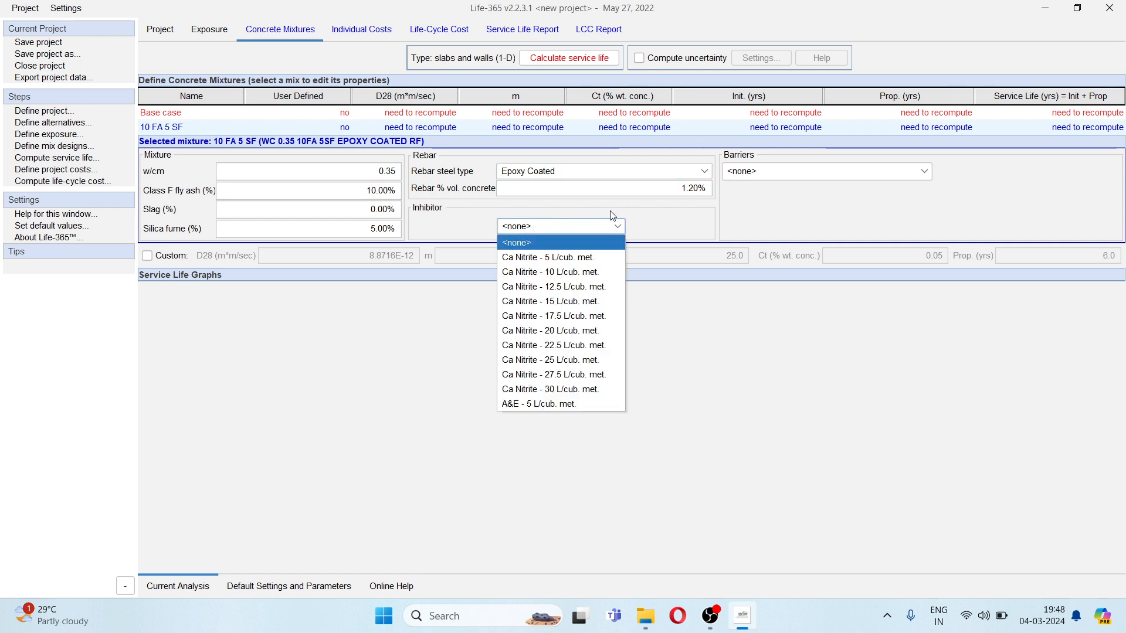
pyautogui.click(650, 211)
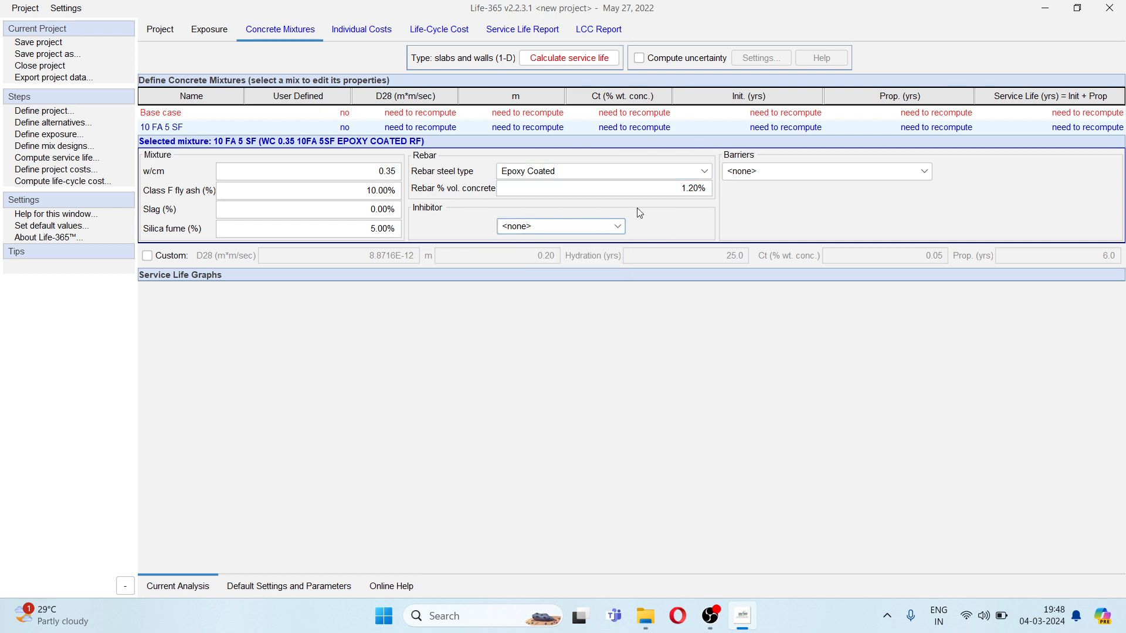
pyautogui.click(786, 171)
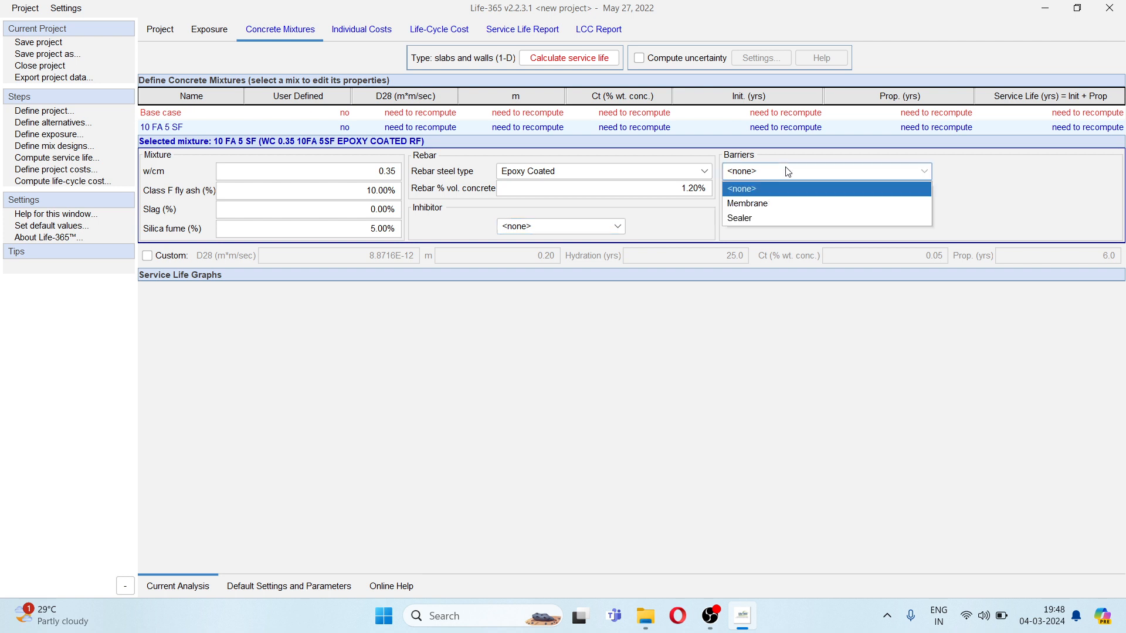
pyautogui.click(784, 209)
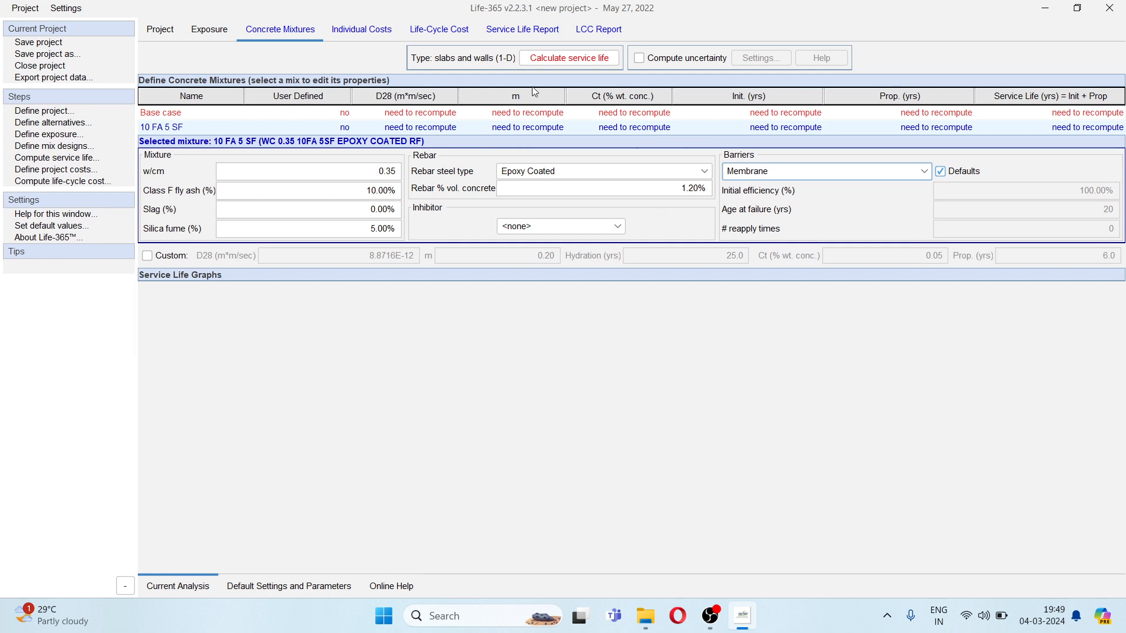
pyautogui.click(559, 57)
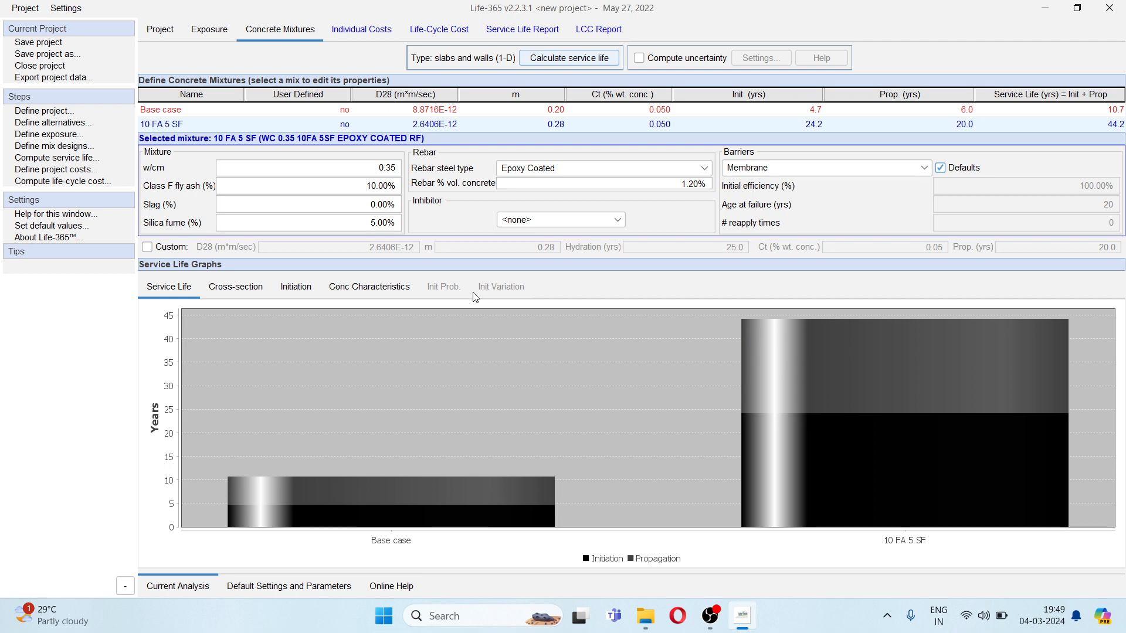
# - Compare the chloride concentration cross-sections of the Base case and 10 FA 5 SF mixtures around their initiation years
pyautogui.moveTo(264, 298)
pyautogui.click(240, 287)
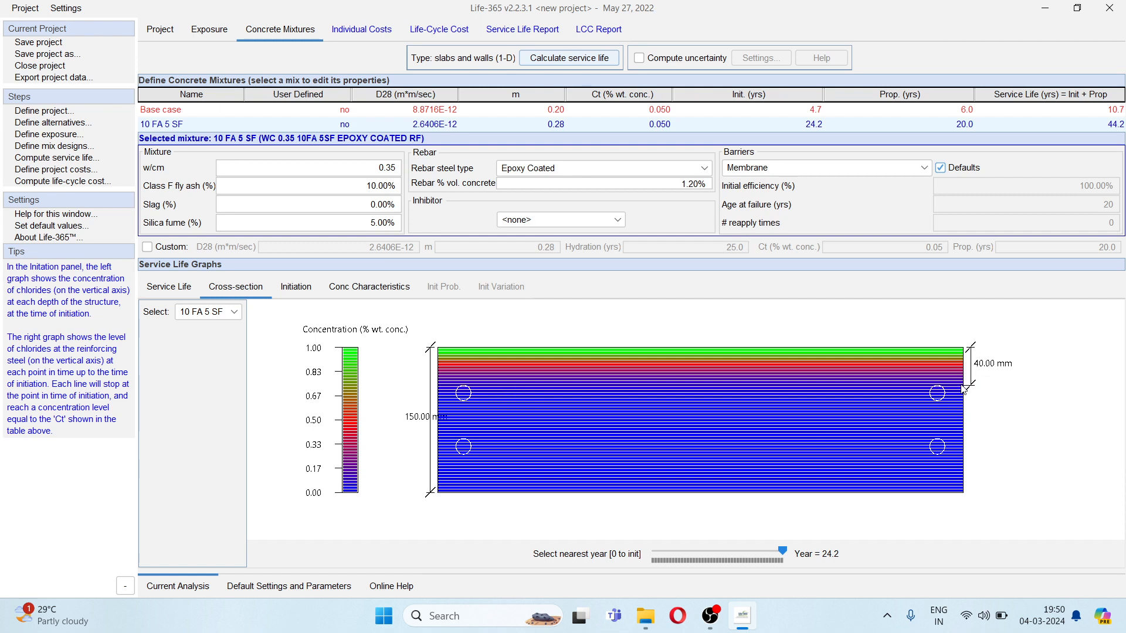
pyautogui.click(233, 312)
pyautogui.click(209, 331)
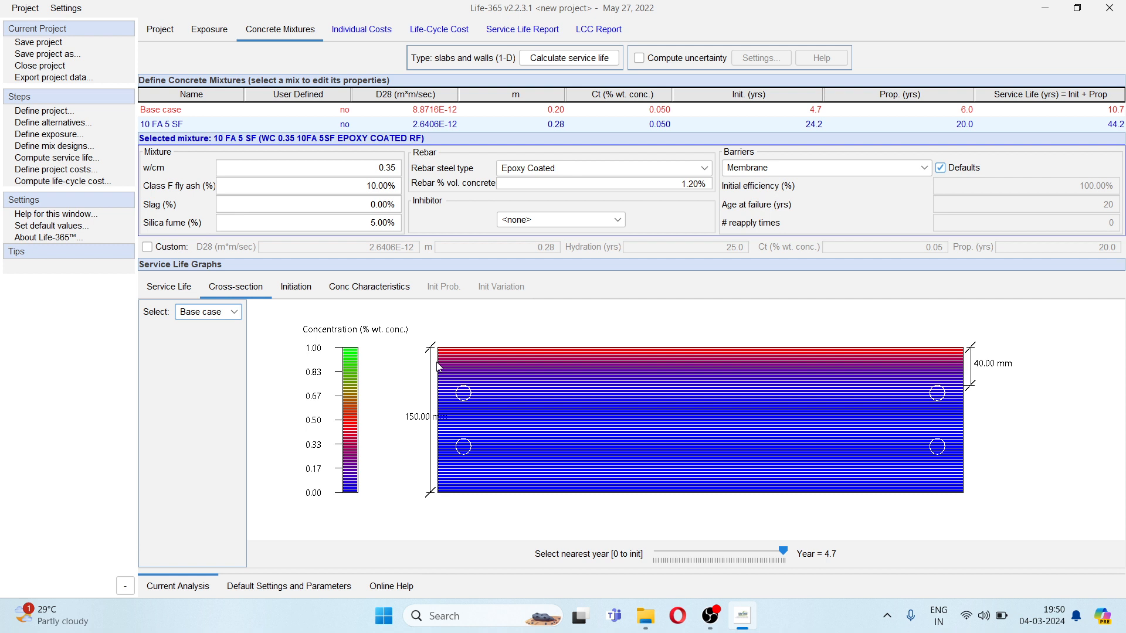
pyautogui.moveTo(787, 556)
pyautogui.mouseDown()
pyautogui.moveTo(648, 556)
pyautogui.moveTo(787, 554)
pyautogui.mouseUp()
pyautogui.click(214, 312)
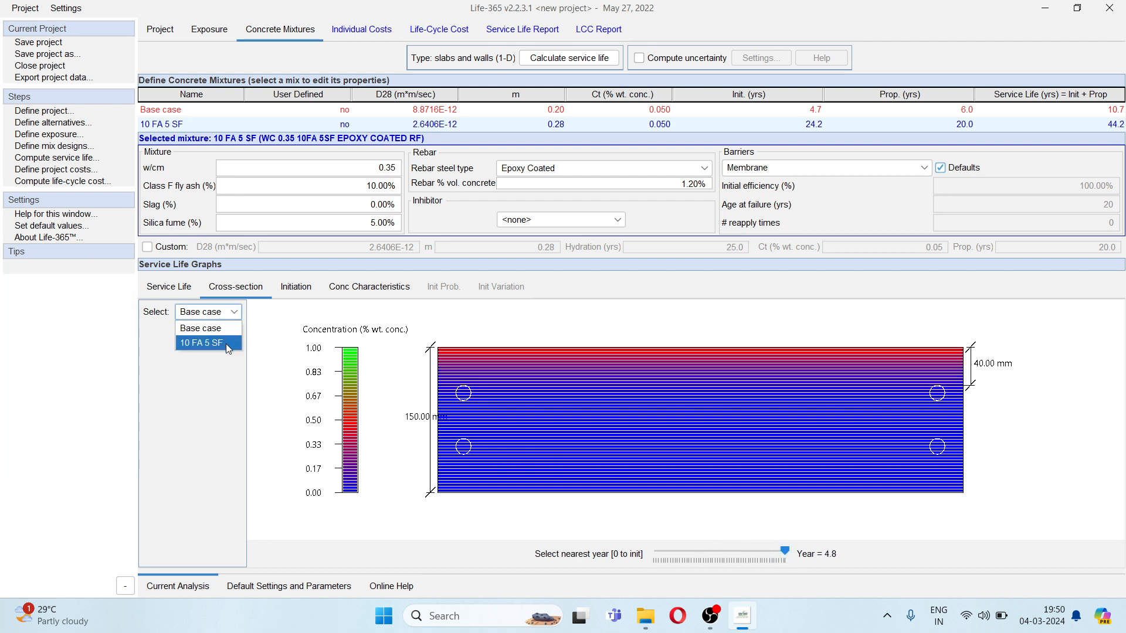
pyautogui.click(227, 346)
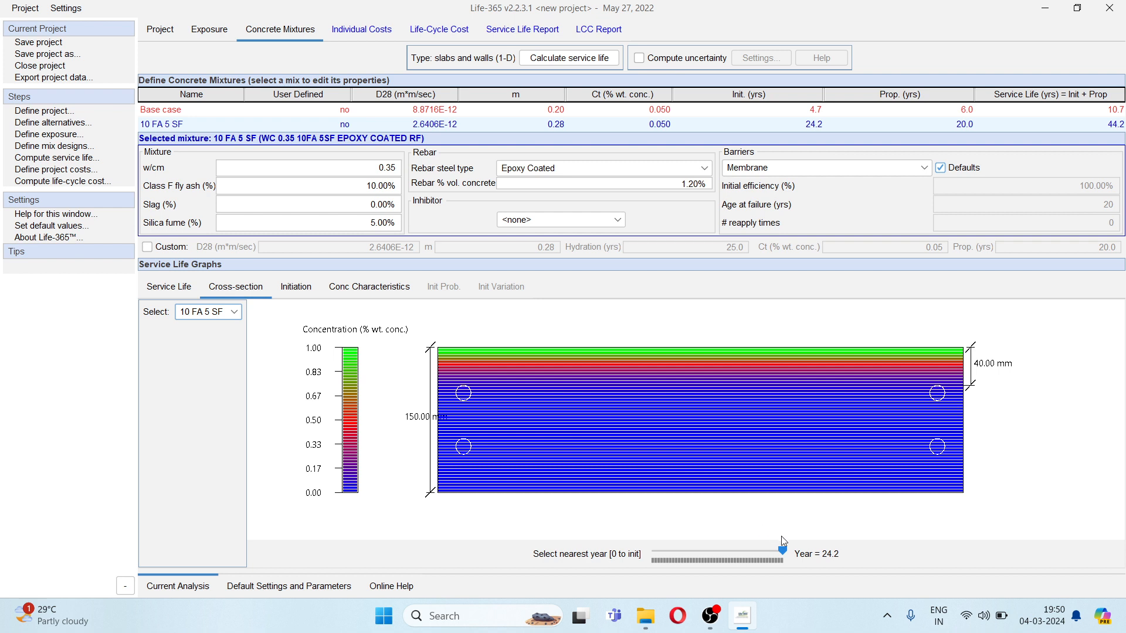
pyautogui.moveTo(780, 552)
pyautogui.mouseDown()
pyautogui.moveTo(655, 550)
pyautogui.moveTo(783, 550)
pyautogui.mouseUp()
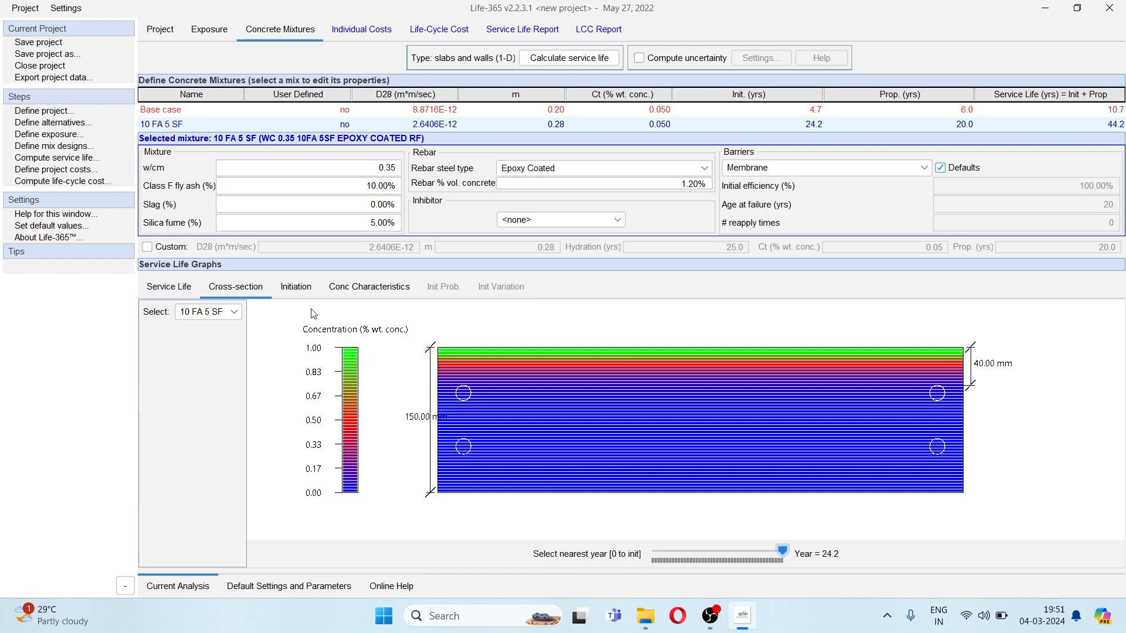
# - Examine the initiation graphs and the diffusivity and surface concentration graphs for both mixtures
pyautogui.click(301, 288)
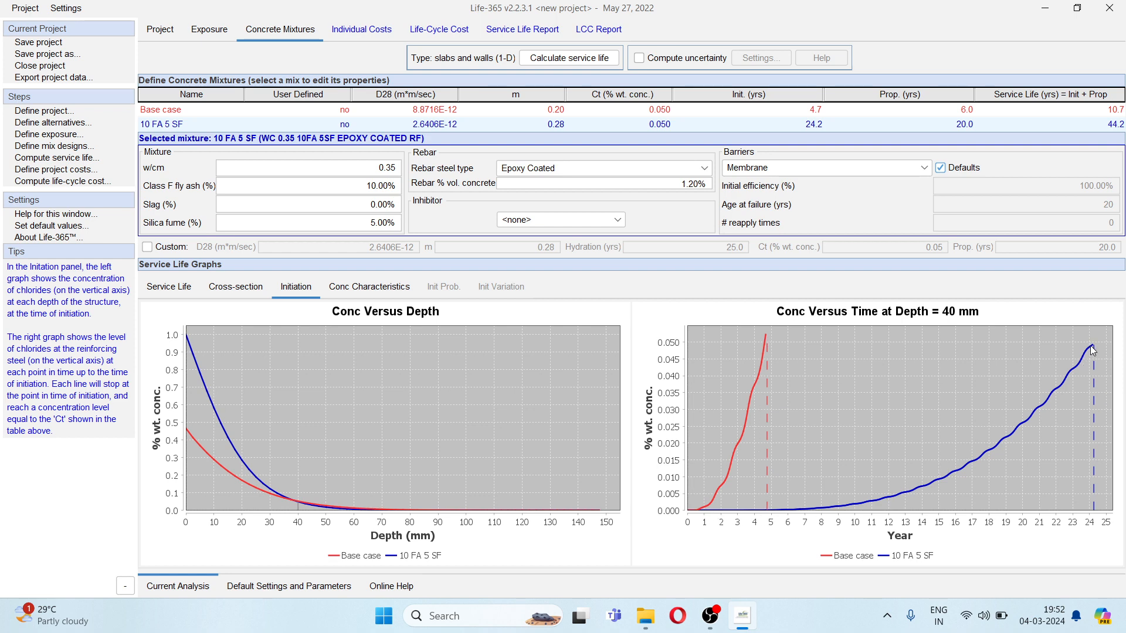
pyautogui.moveTo(1091, 346)
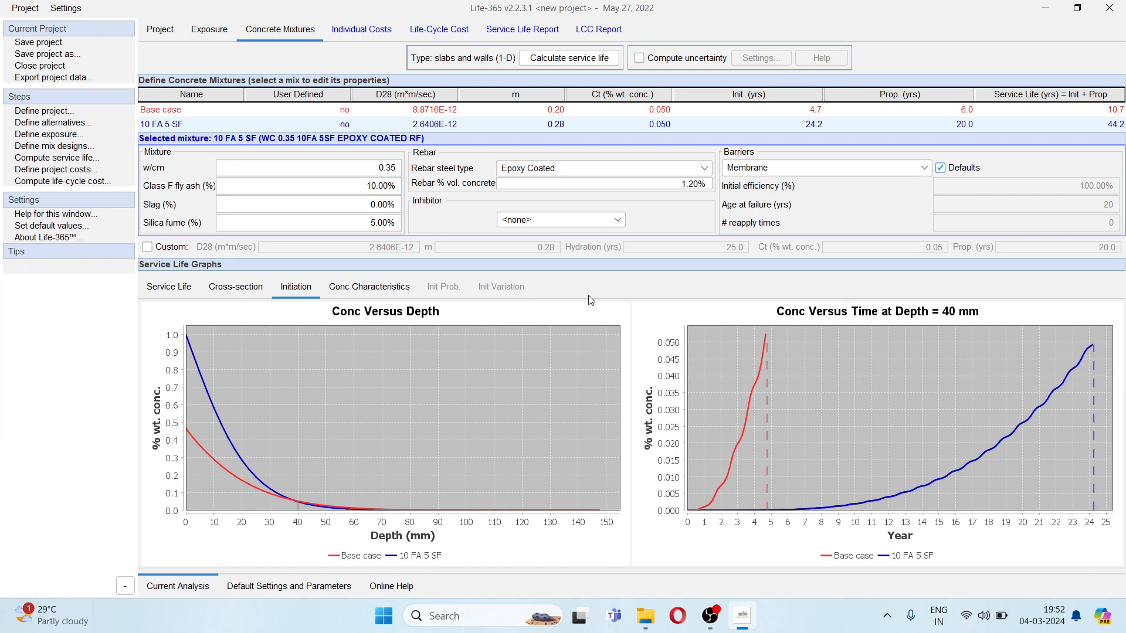
pyautogui.click(358, 289)
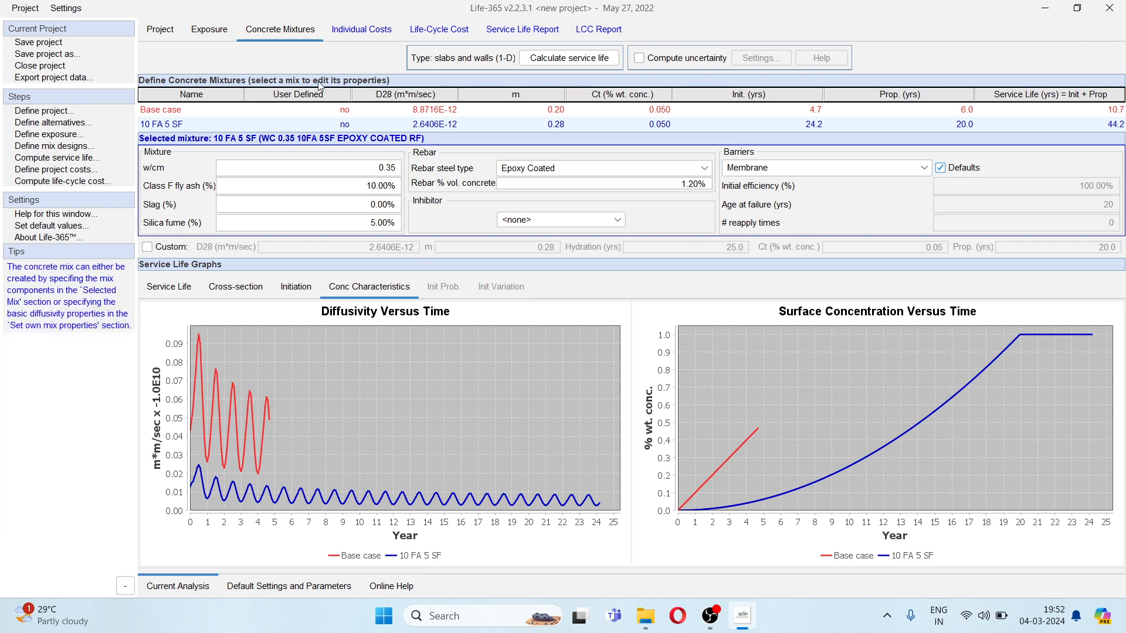
# - Open the individual concrete and repair costs and calculate the costs of the alternatives
pyautogui.click(371, 35)
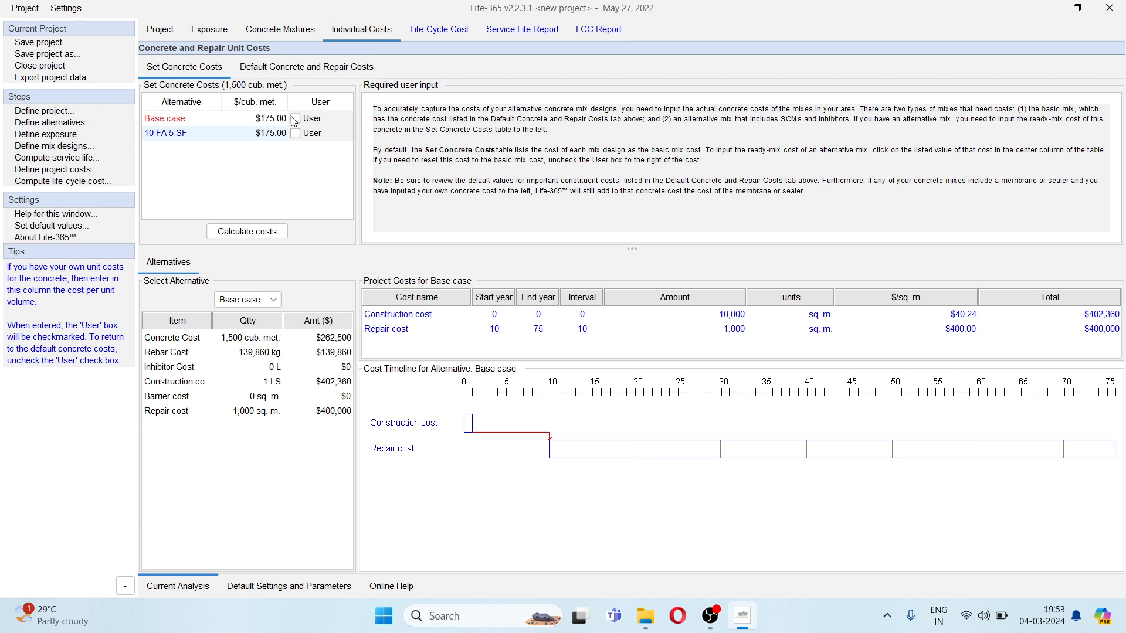
pyautogui.click(234, 229)
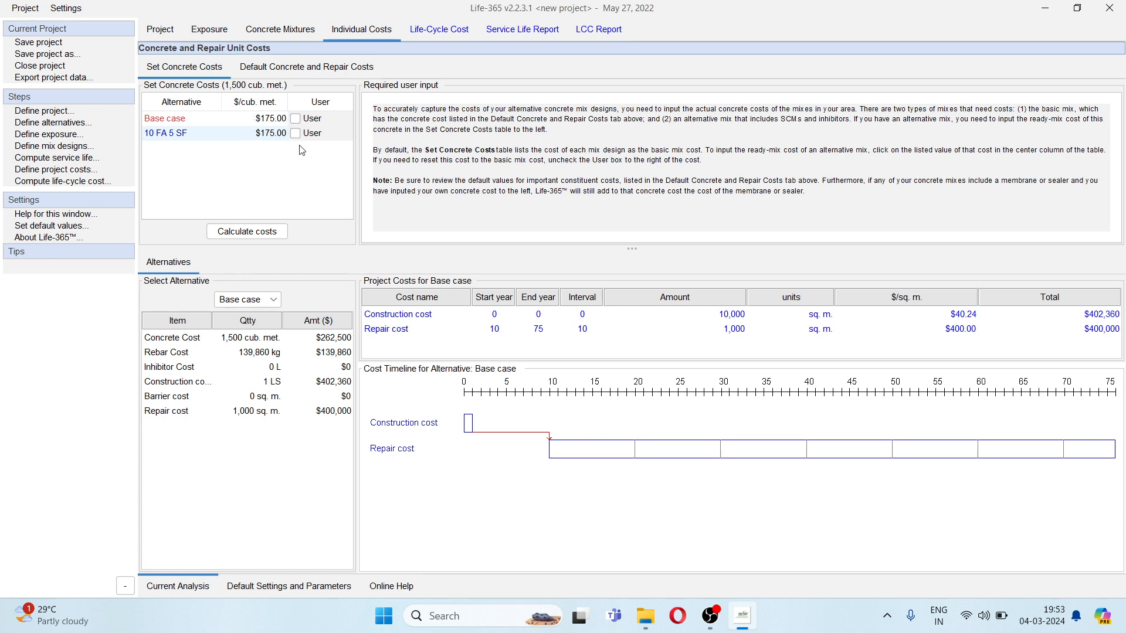
# - Compare the itemized project costs and cost timelines of the Base case and 10 FA 5 SF alternatives
pyautogui.click(265, 119)
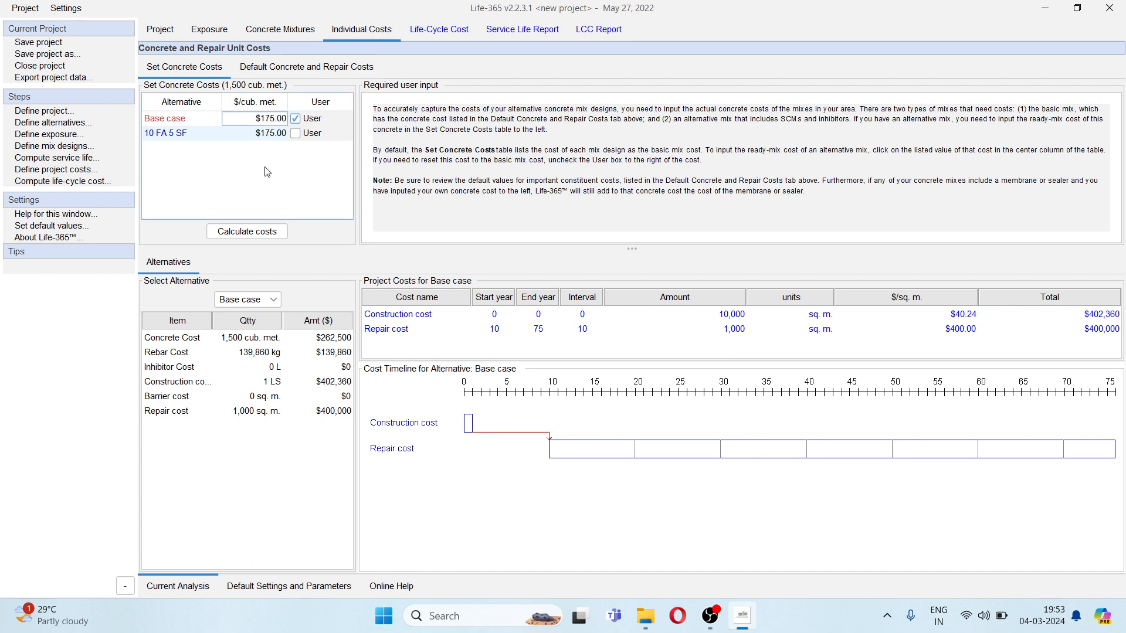
pyautogui.click(295, 119)
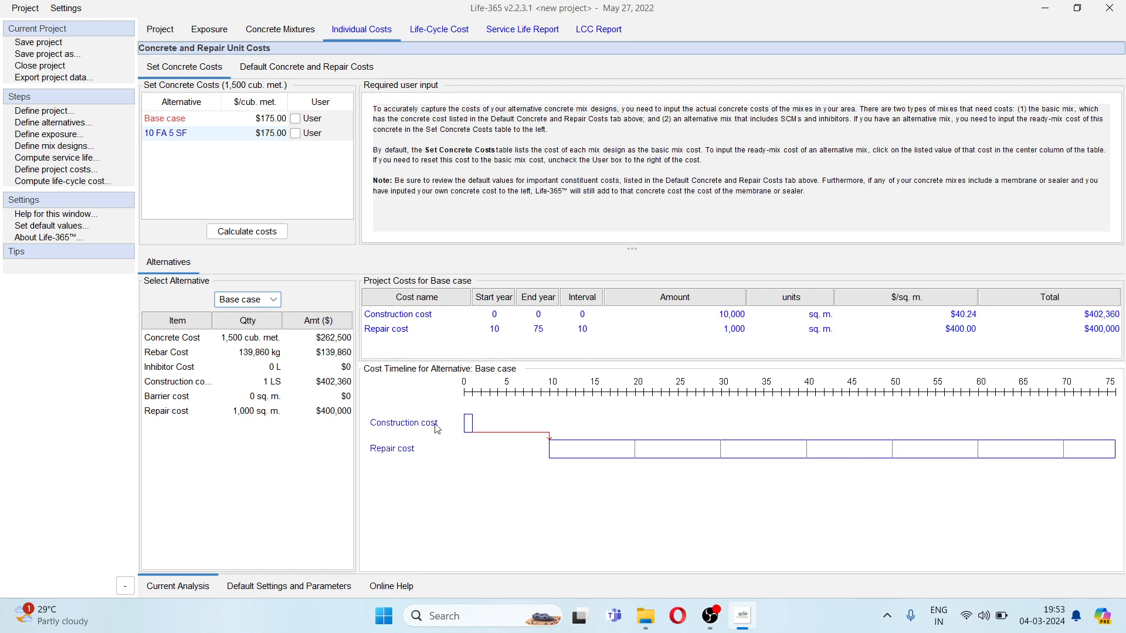
pyautogui.click(255, 300)
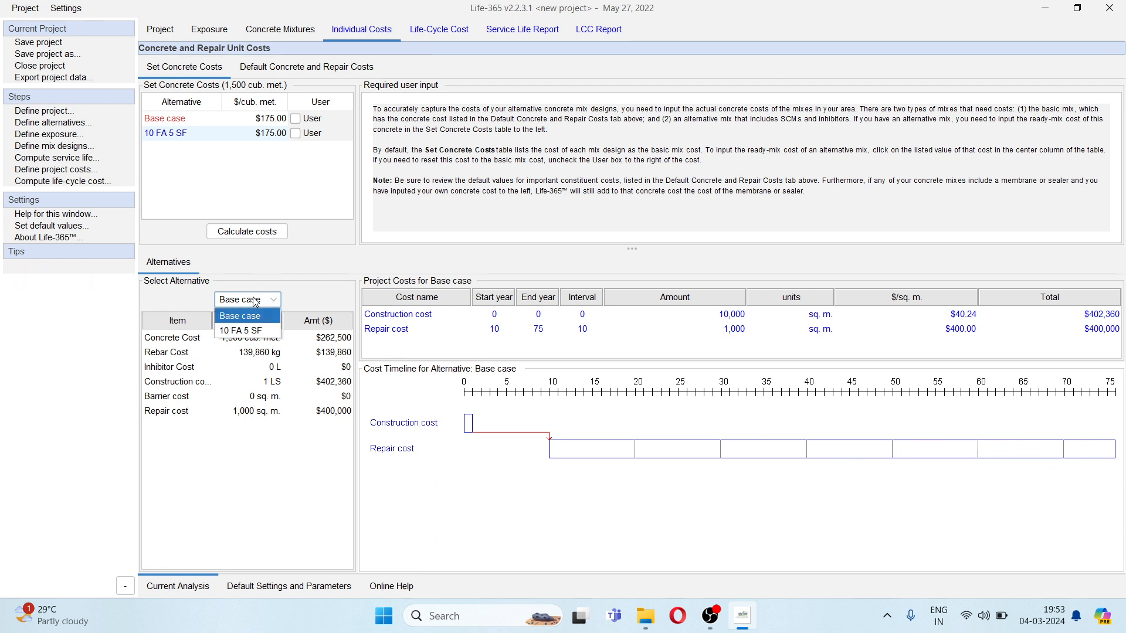
pyautogui.click(255, 331)
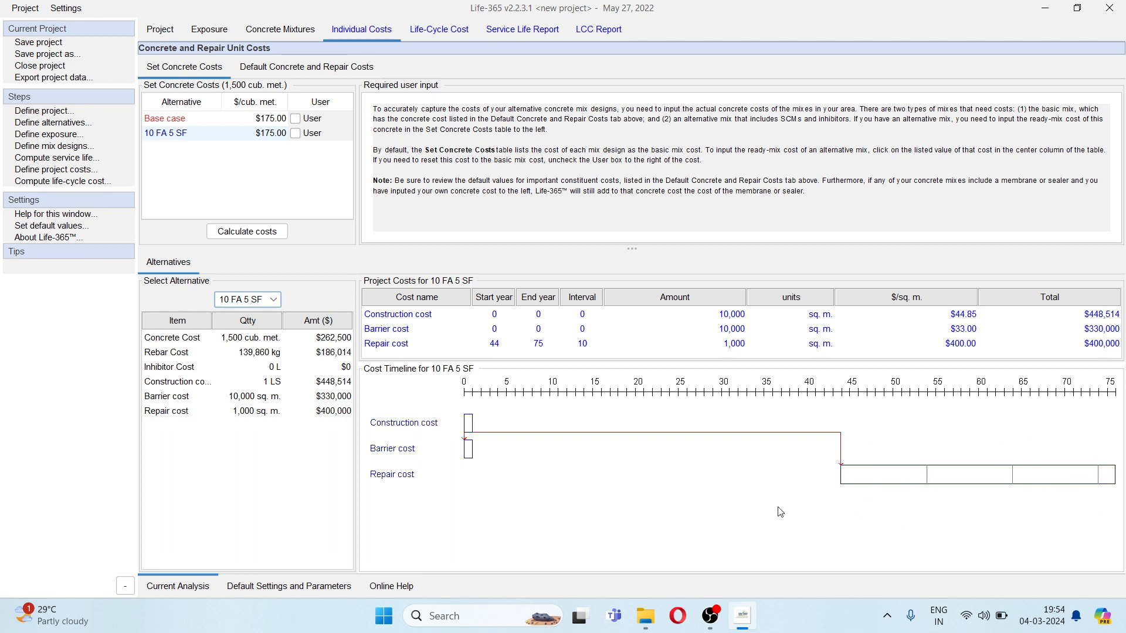
pyautogui.moveTo(495, 297)
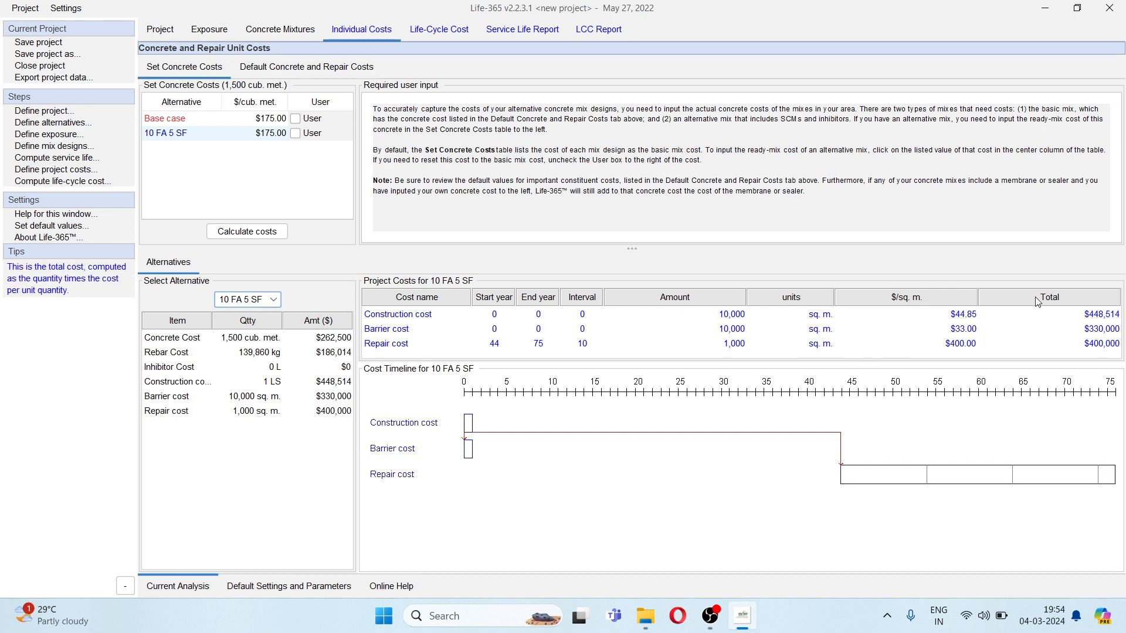
pyautogui.click(243, 301)
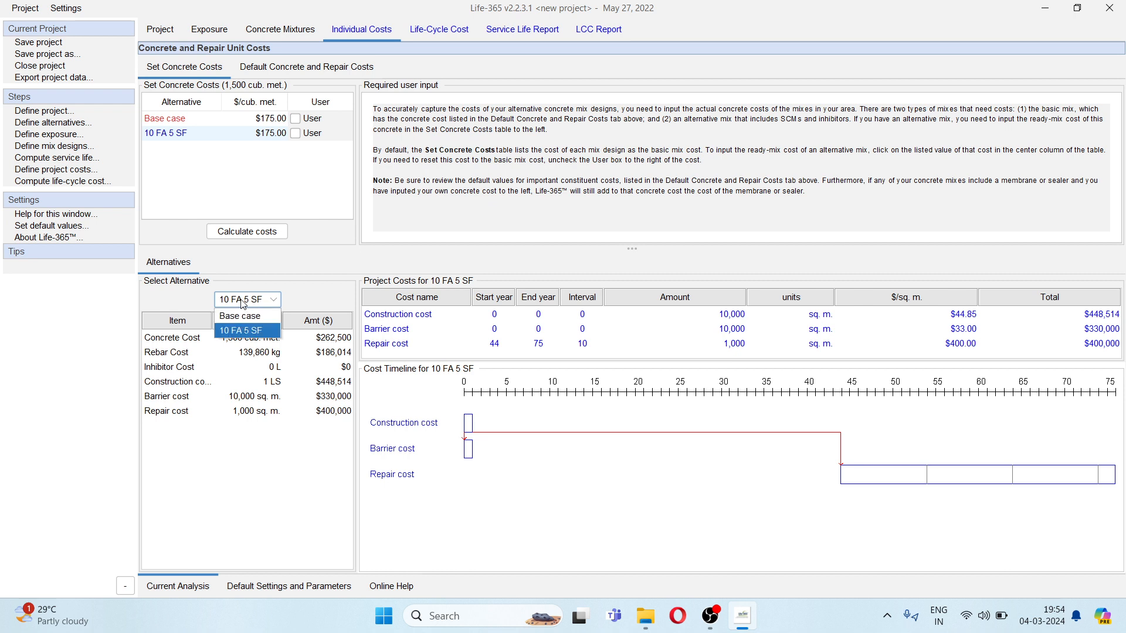
pyautogui.click(246, 316)
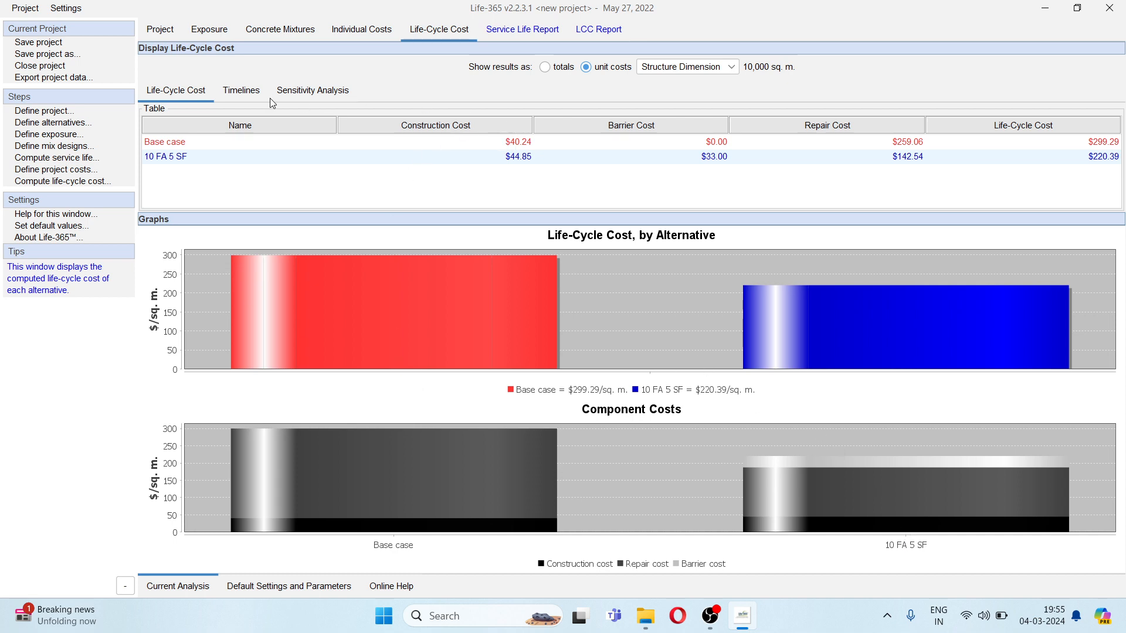
# - Examine the life-cycle cost timelines for constant, cumulative constant, current and cumulative current costs
pyautogui.click(250, 89)
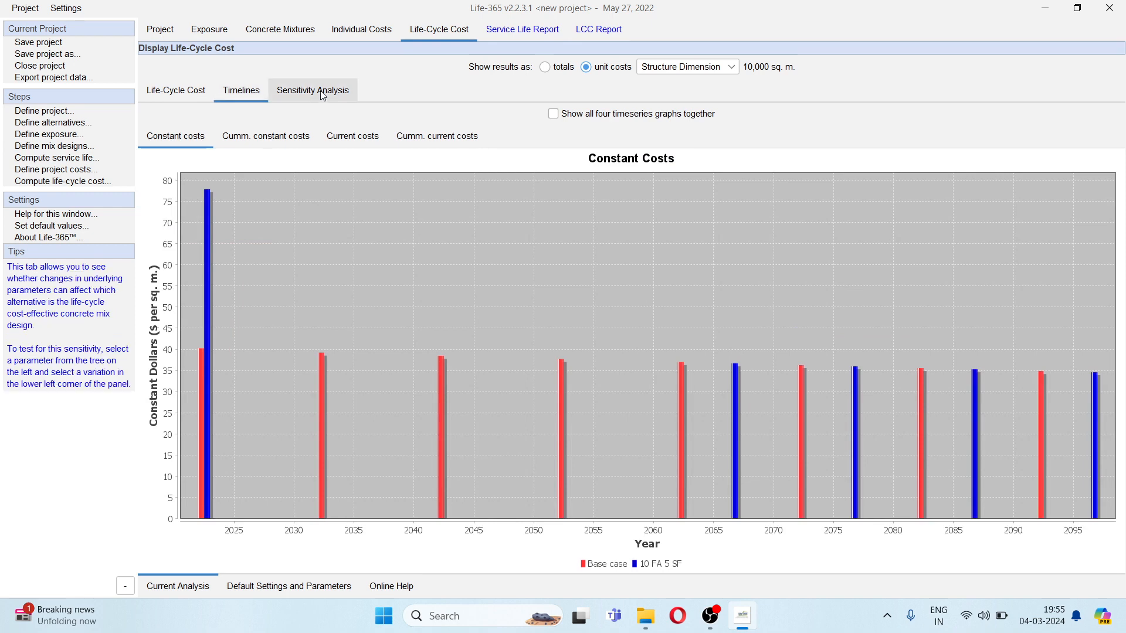
pyautogui.click(323, 95)
pyautogui.click(245, 90)
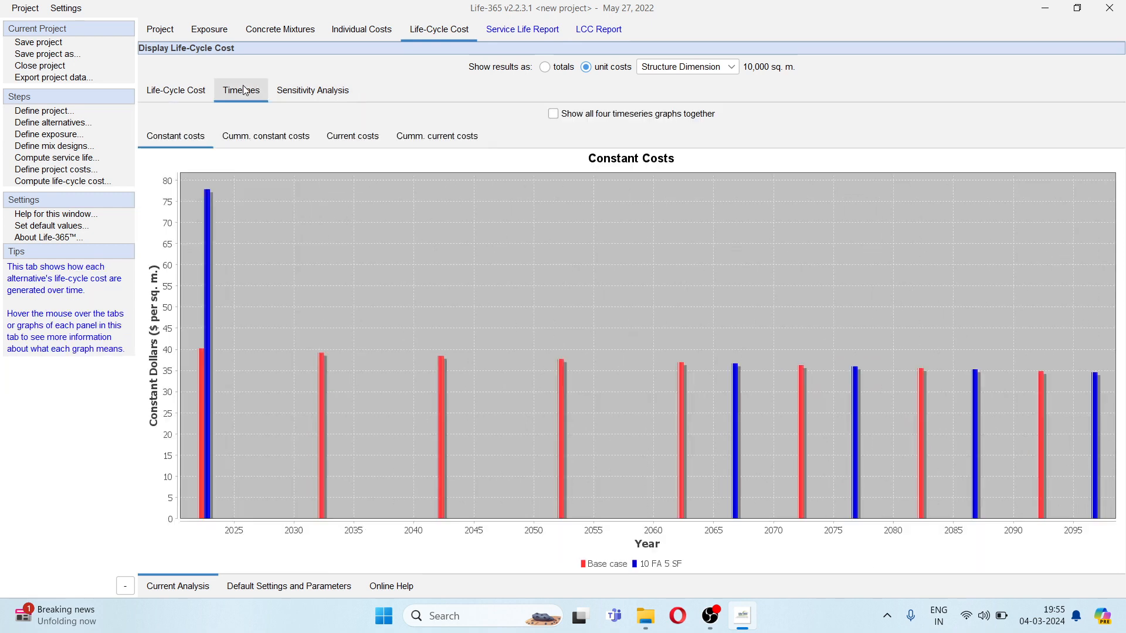
pyautogui.moveTo(313, 279)
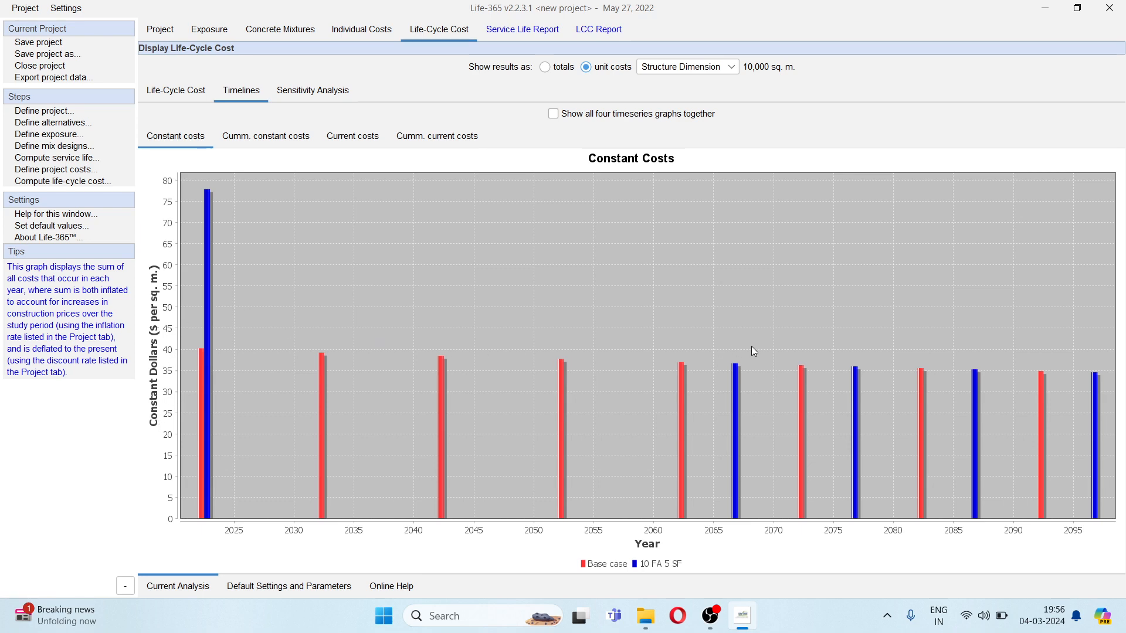
pyautogui.click(255, 137)
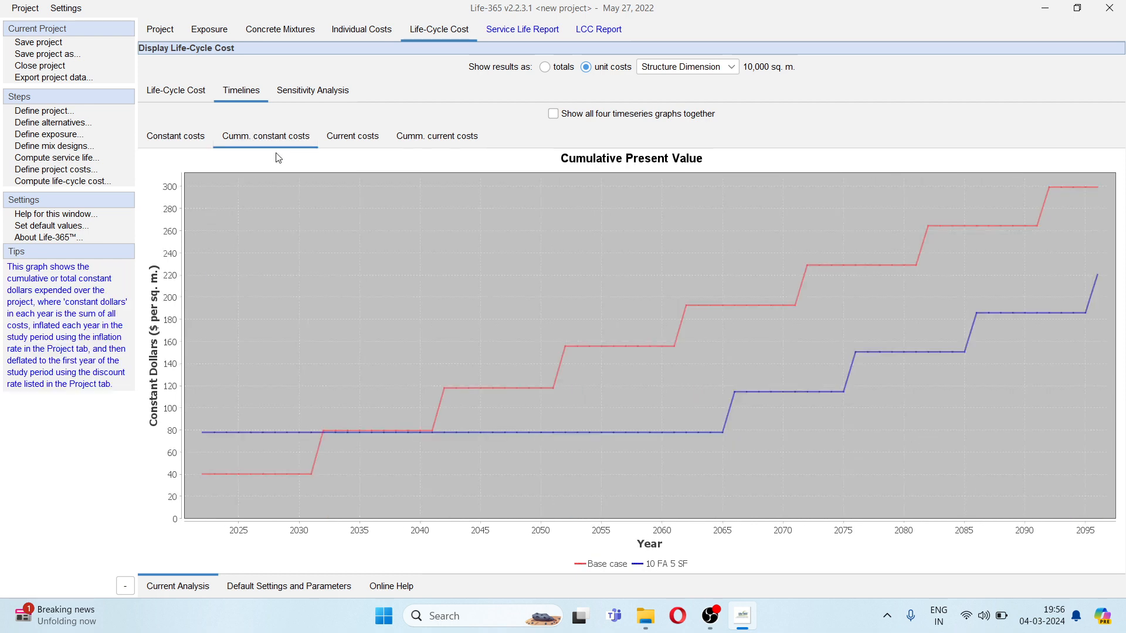
pyautogui.click(369, 142)
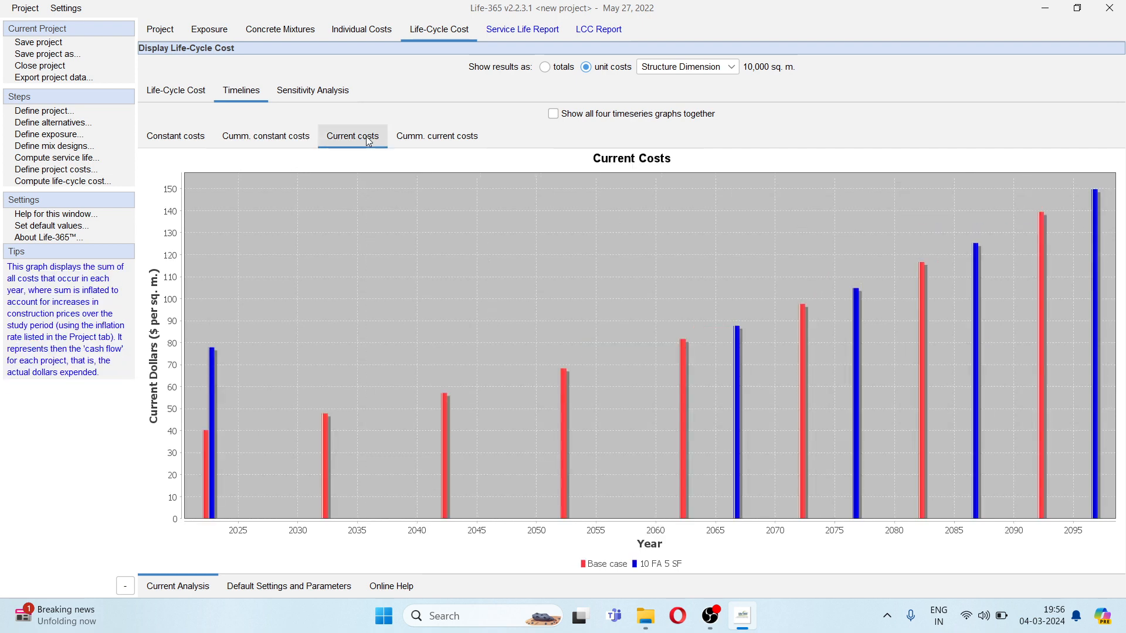
pyautogui.click(442, 145)
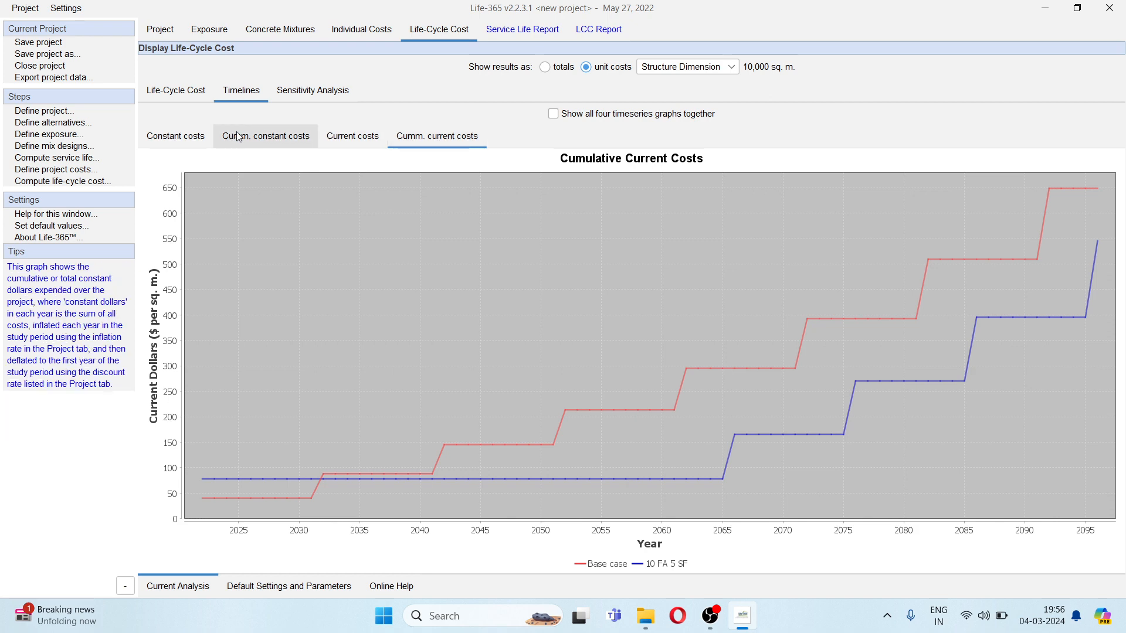
# - Review the Service Life Report, including the concrete mixes and the diffusion properties and service lives of both alternatives
pyautogui.click(538, 28)
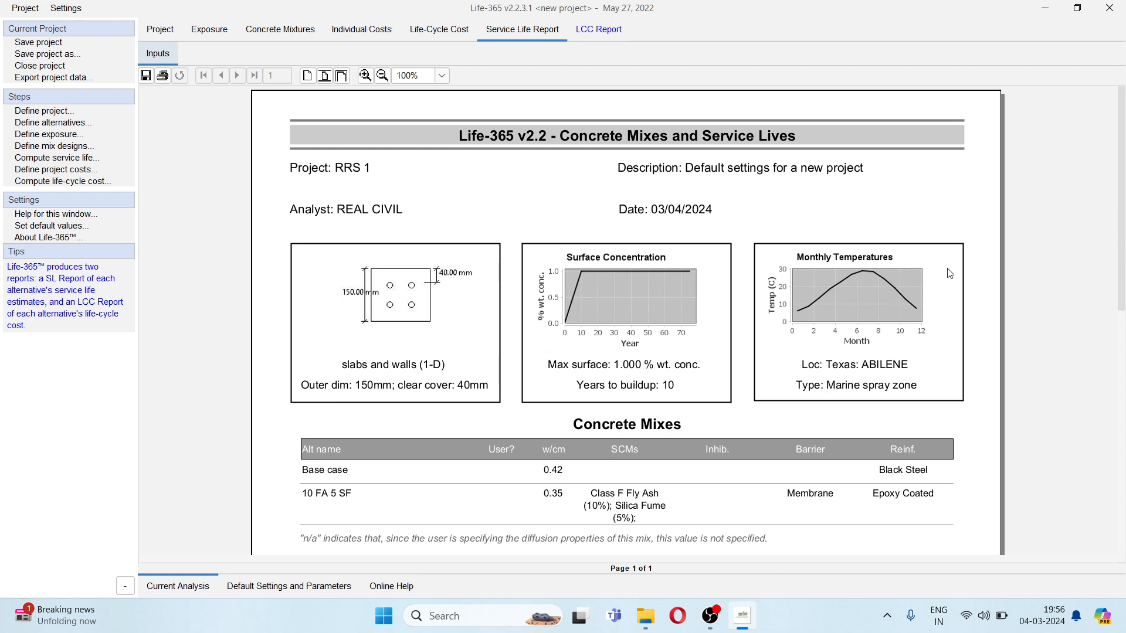
pyautogui.scroll(-3, 674, 348)
pyautogui.scroll(-5, 674, 346)
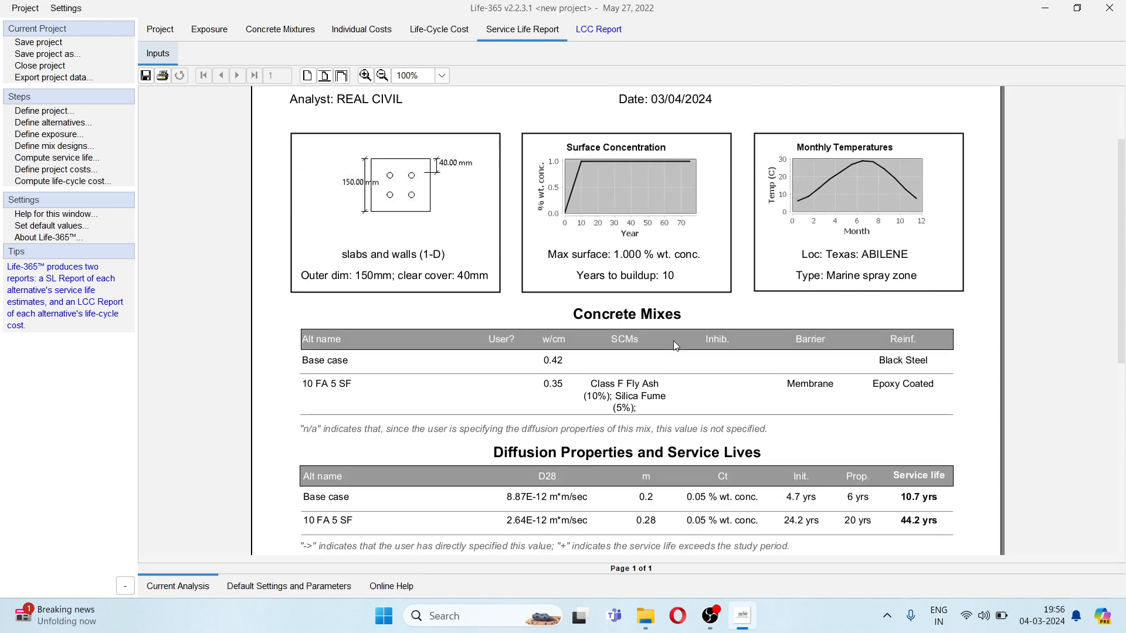
pyautogui.scroll(-3, 674, 340)
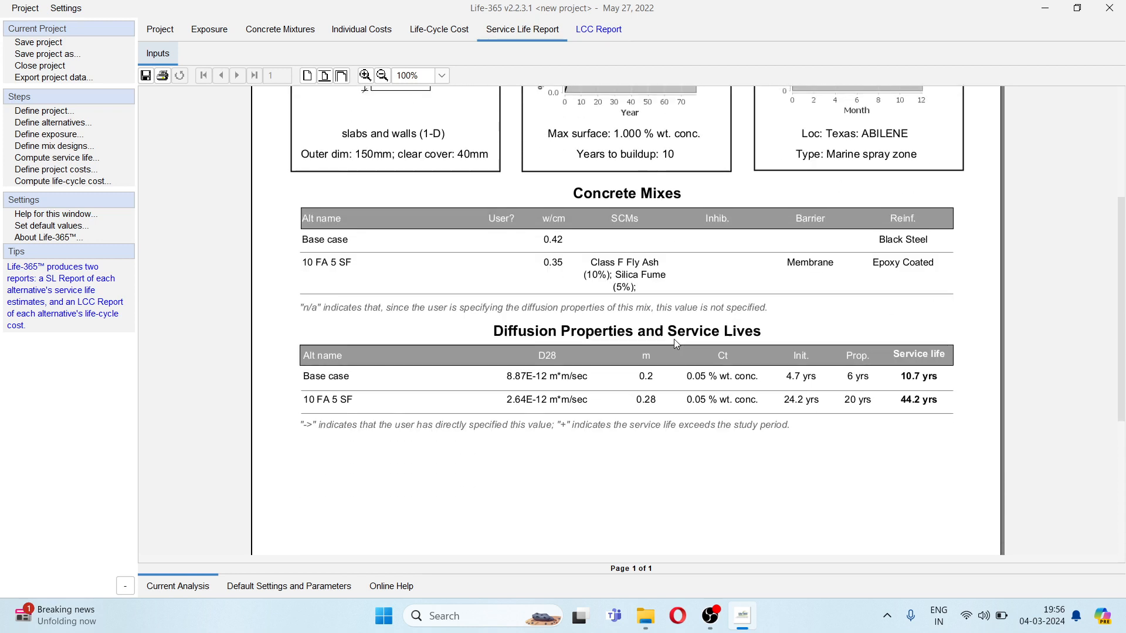
pyautogui.scroll(-1, 674, 344)
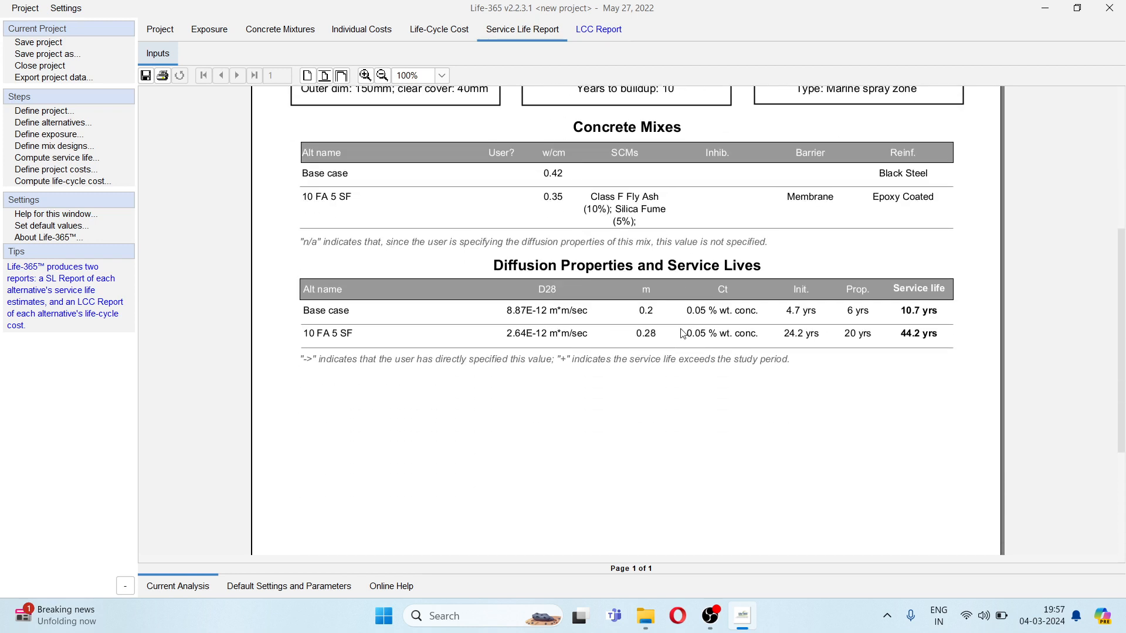
pyautogui.scroll(-1, 645, 138)
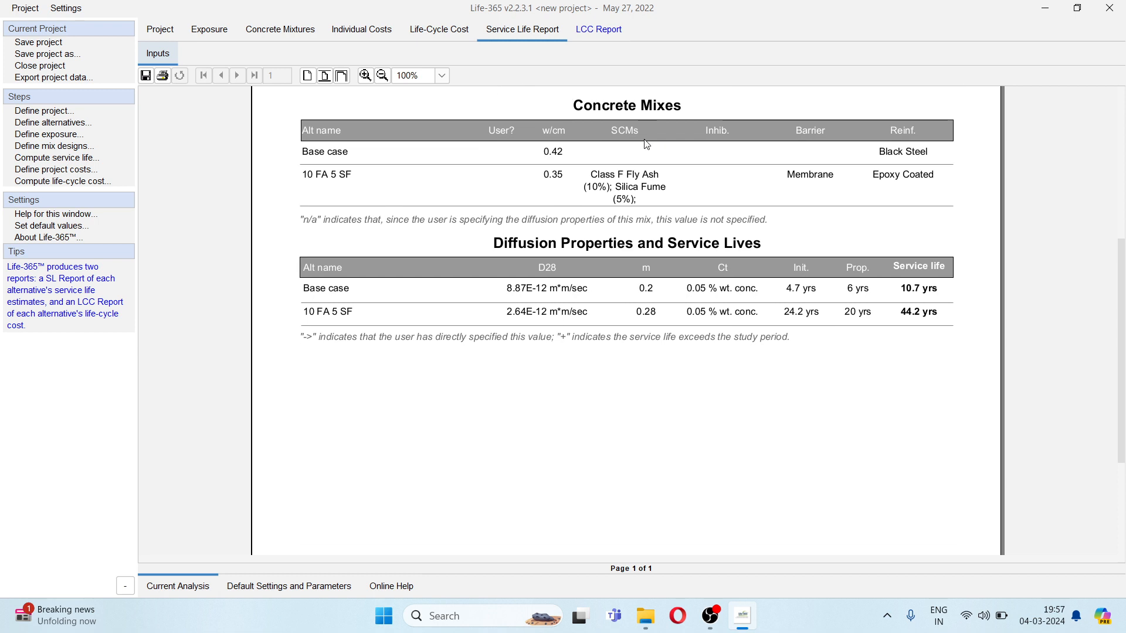
pyautogui.scroll(-1, 578, 244)
pyautogui.scroll(-4, 562, 231)
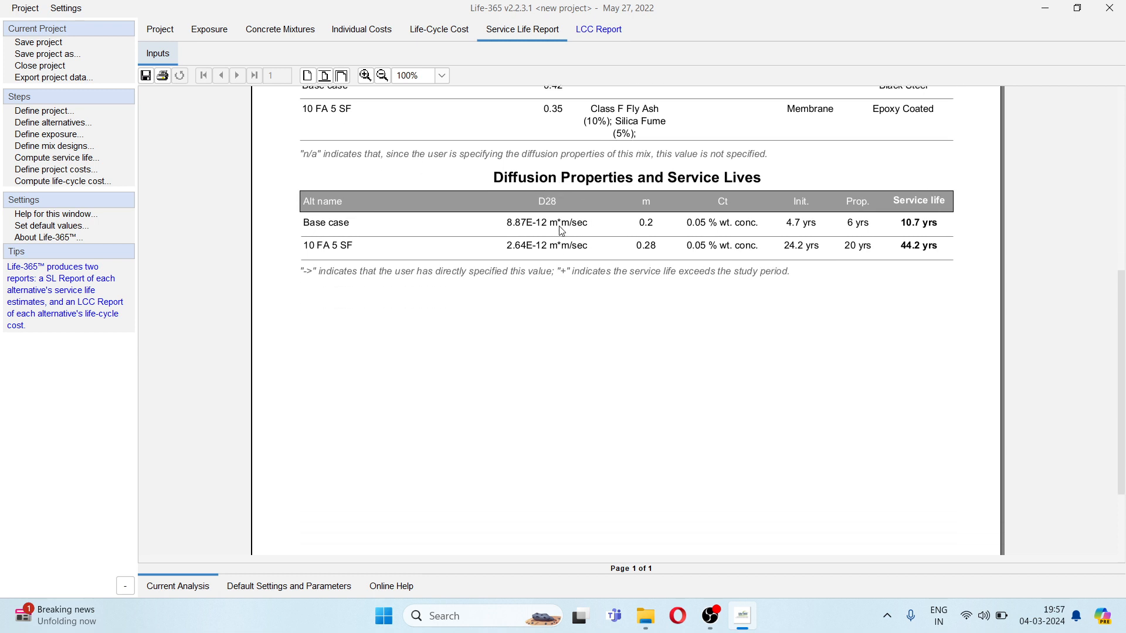
pyautogui.scroll(-3, 568, 221)
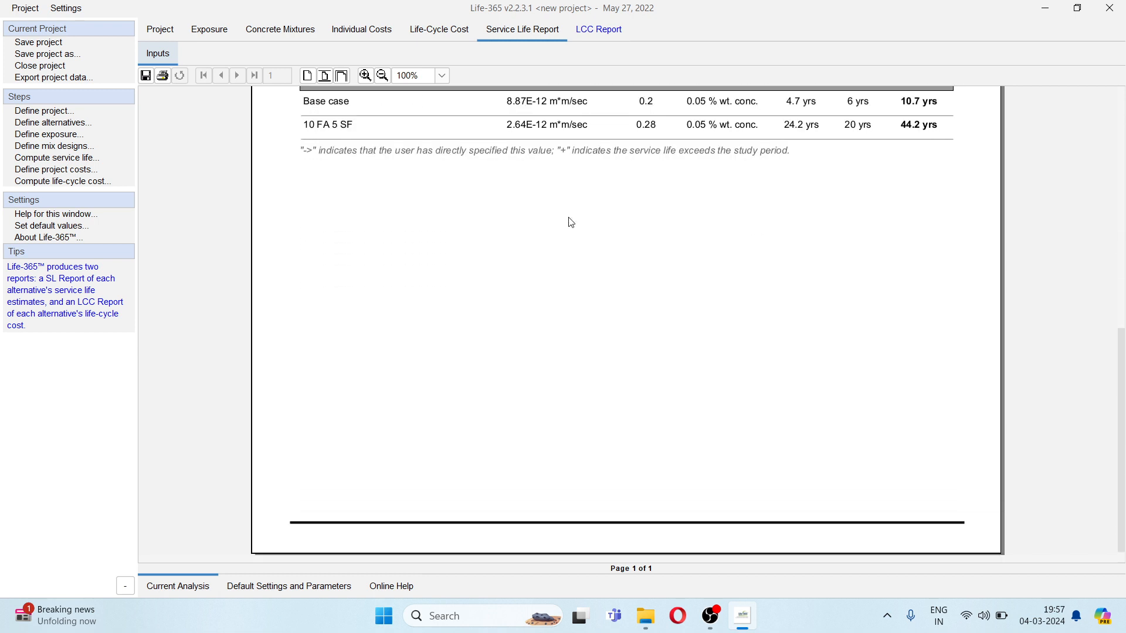
pyautogui.scroll(2, 568, 221)
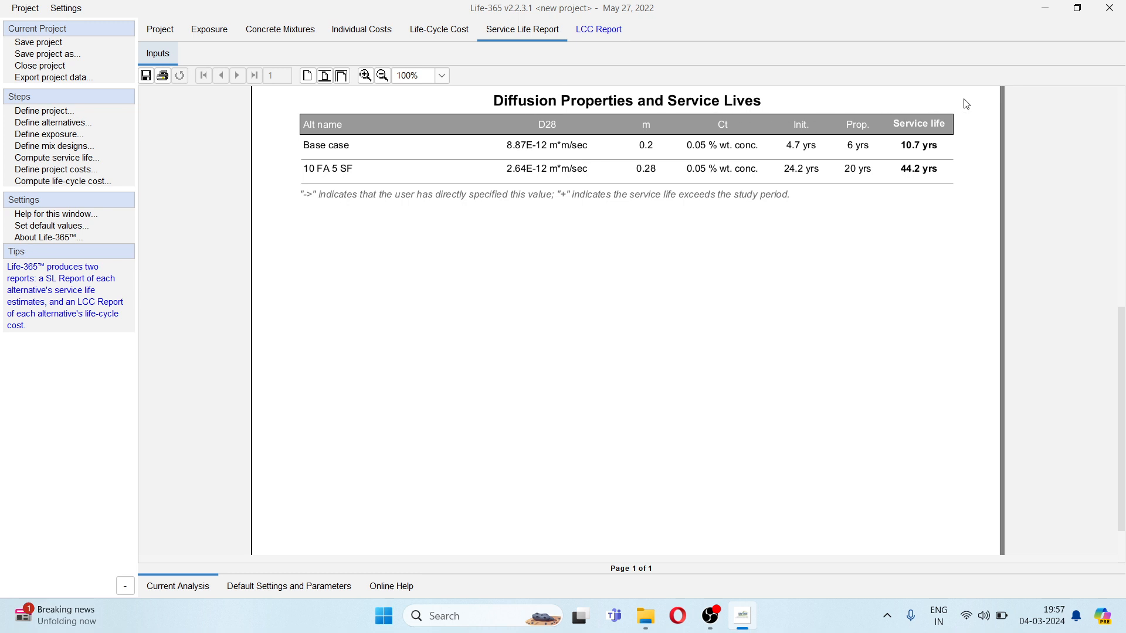
# - Review the LCC Report's life-cycle cost table and its cost graphs for both alternatives
pyautogui.click(610, 29)
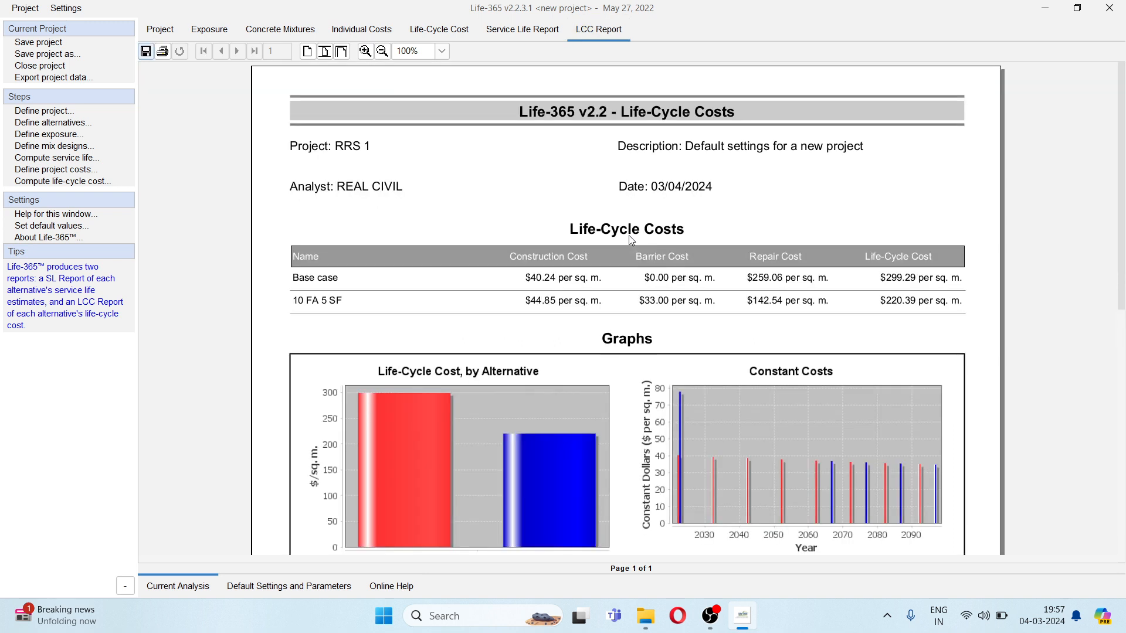
pyautogui.scroll(-1, 628, 236)
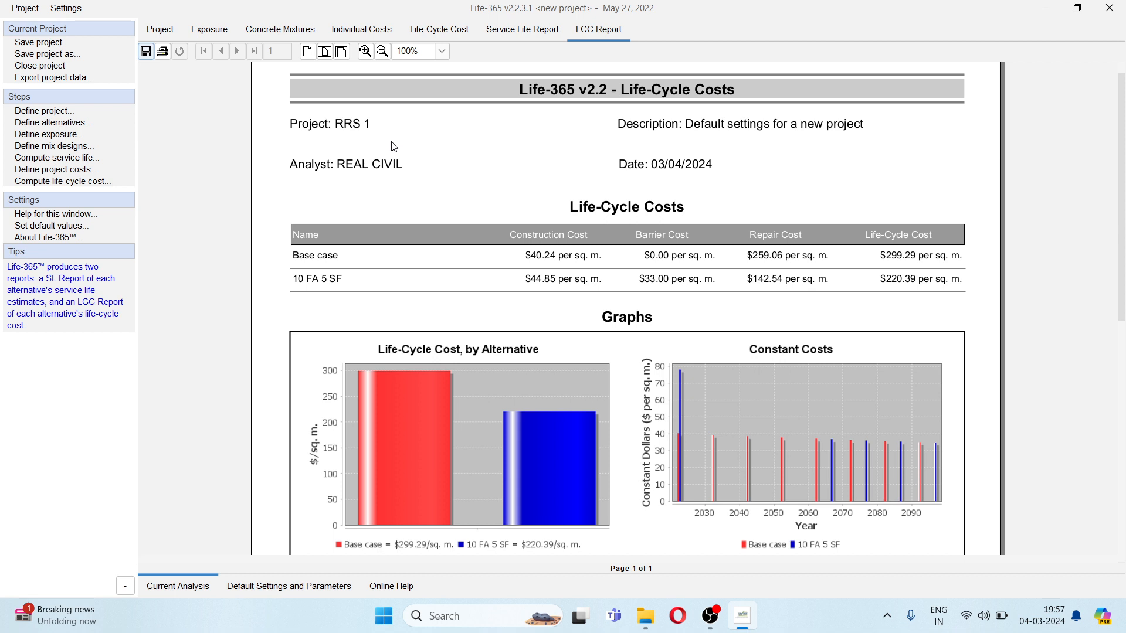
pyautogui.scroll(-2, 392, 145)
pyautogui.scroll(-1, 547, 176)
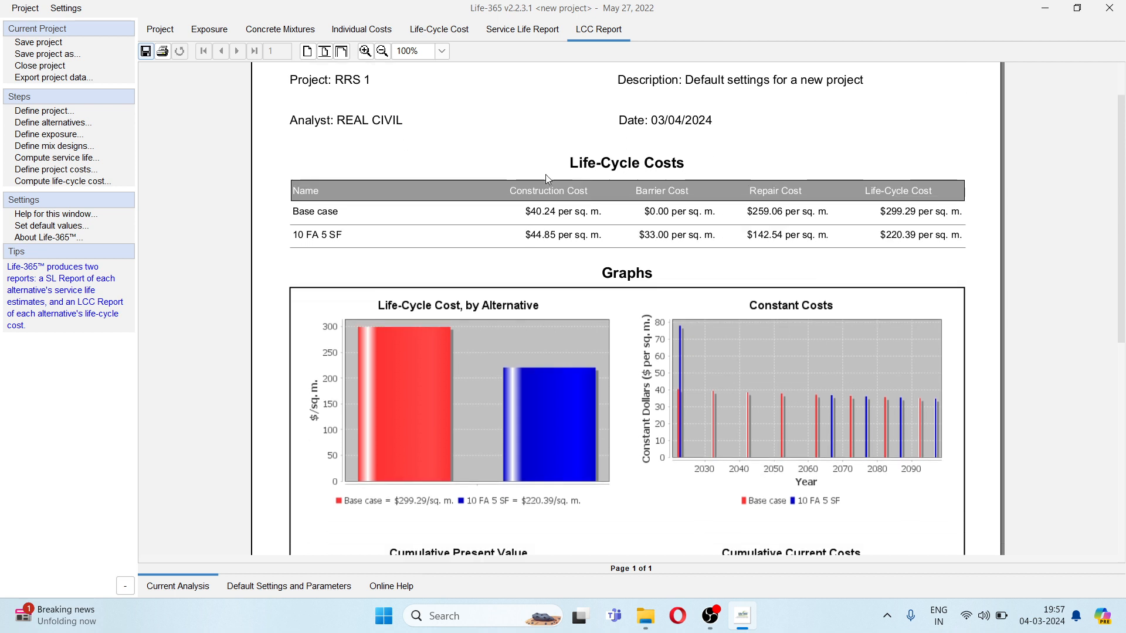
pyautogui.scroll(-1, 458, 308)
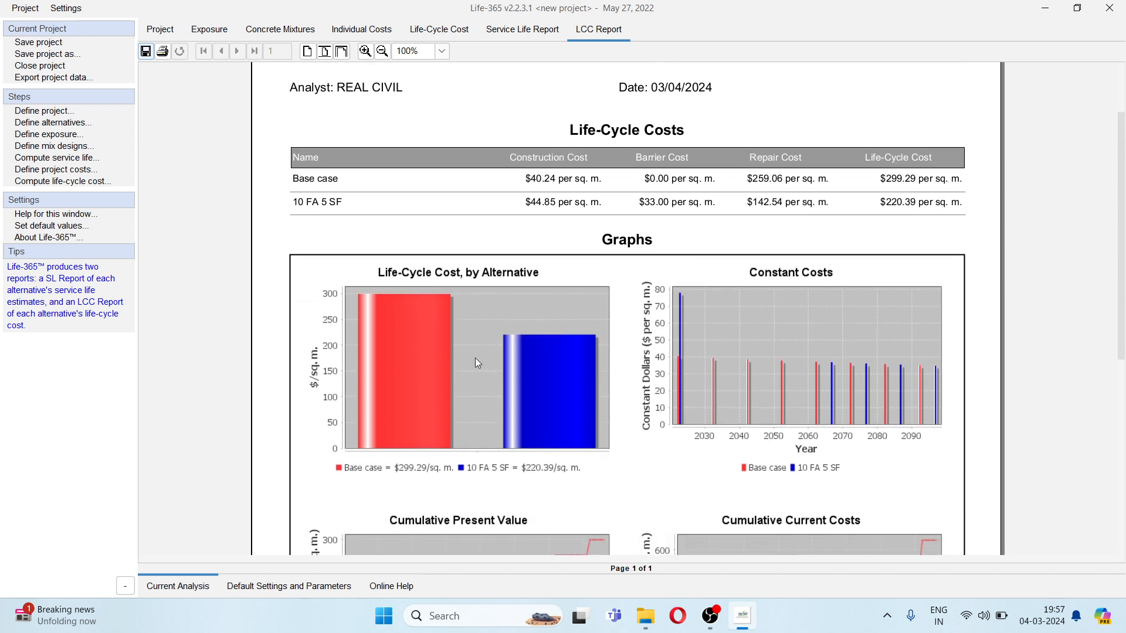
pyautogui.scroll(-1, 448, 347)
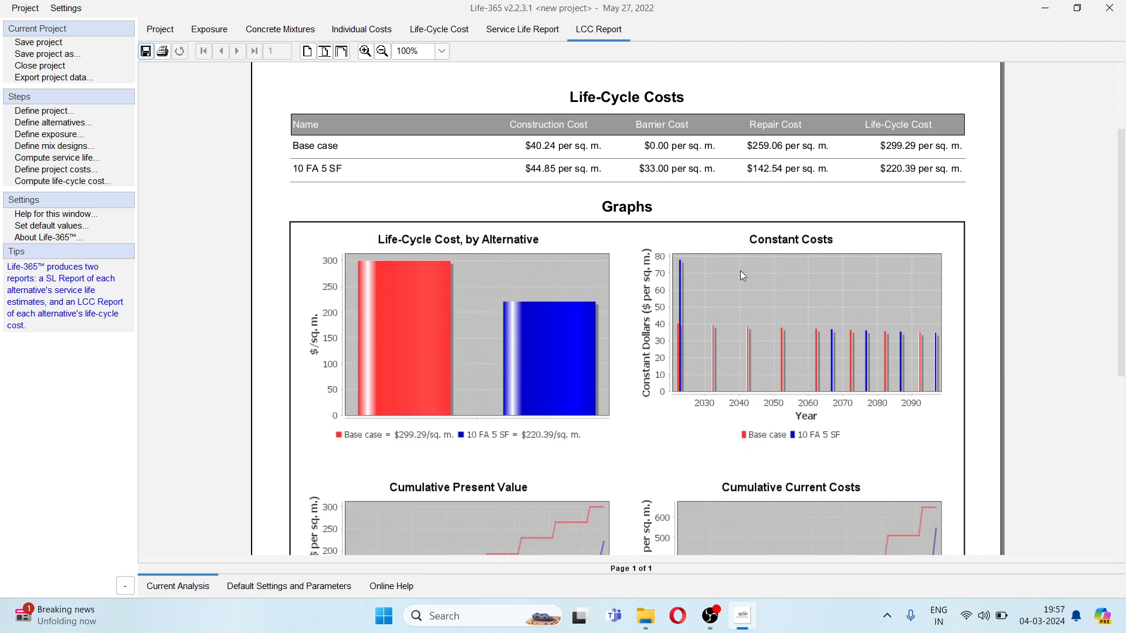
pyautogui.scroll(-4, 787, 251)
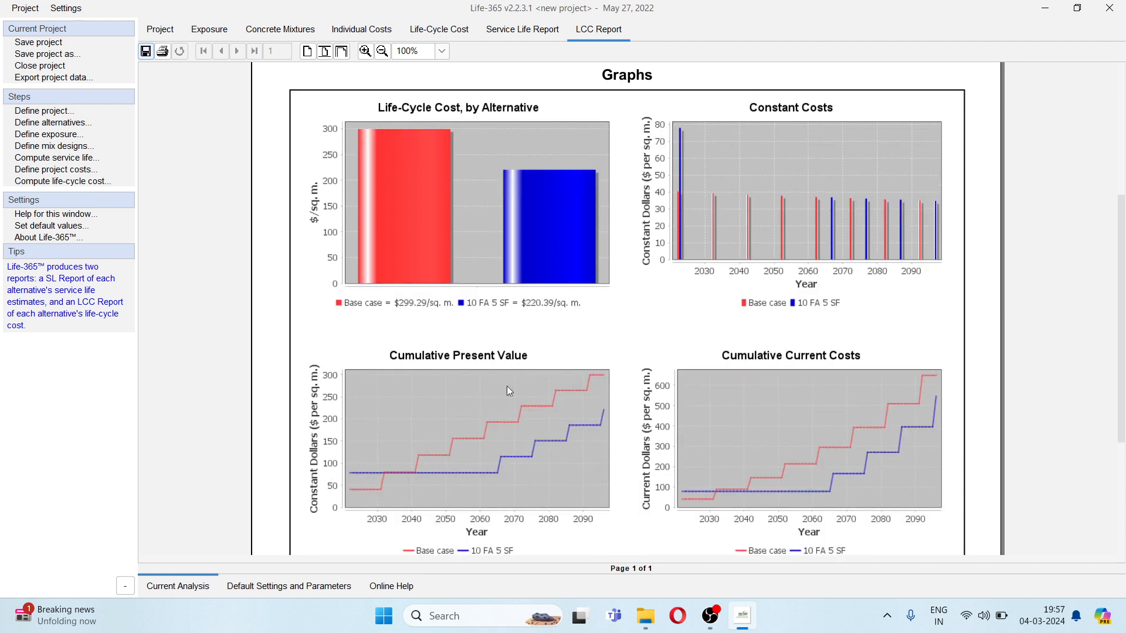
pyautogui.scroll(-2, 796, 380)
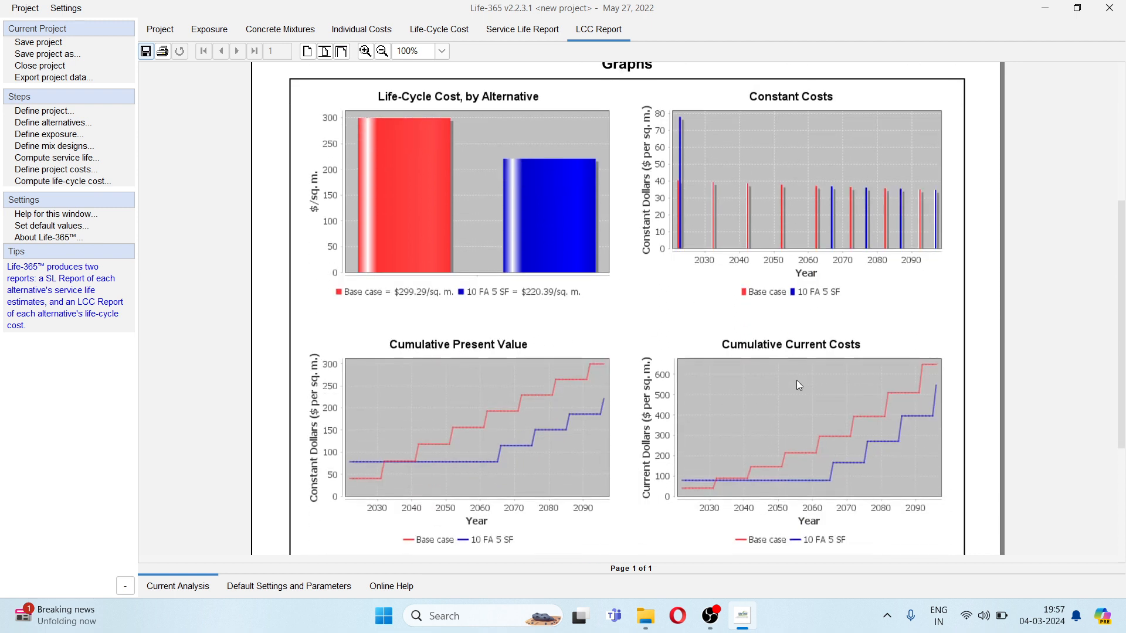
pyautogui.scroll(-5, 799, 385)
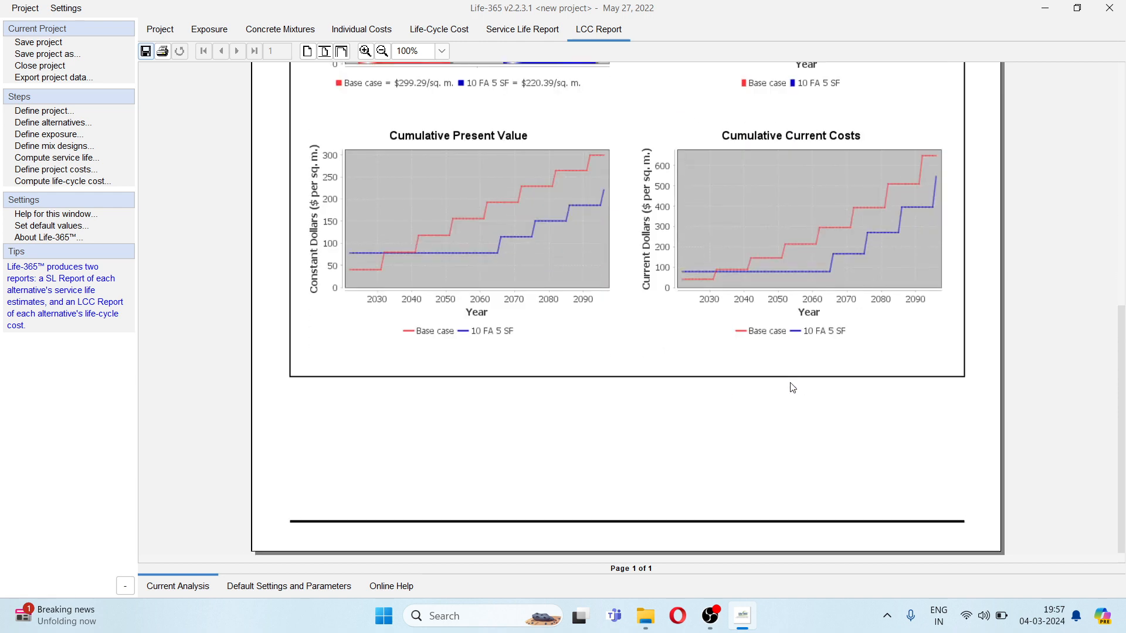
pyautogui.scroll(9, 793, 388)
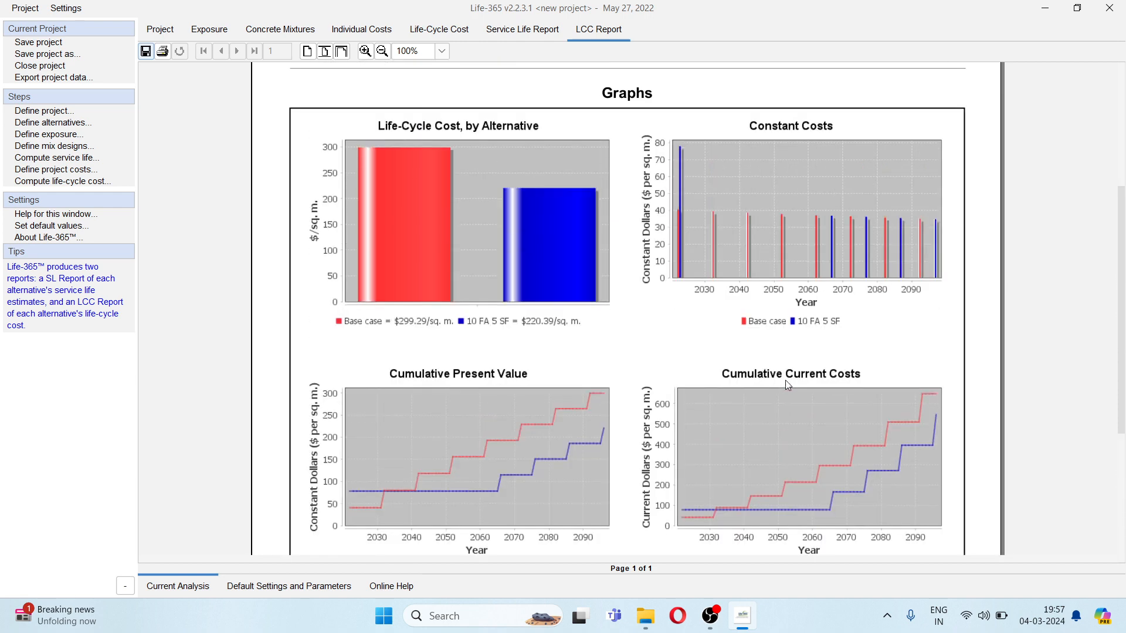
pyautogui.scroll(3, 783, 380)
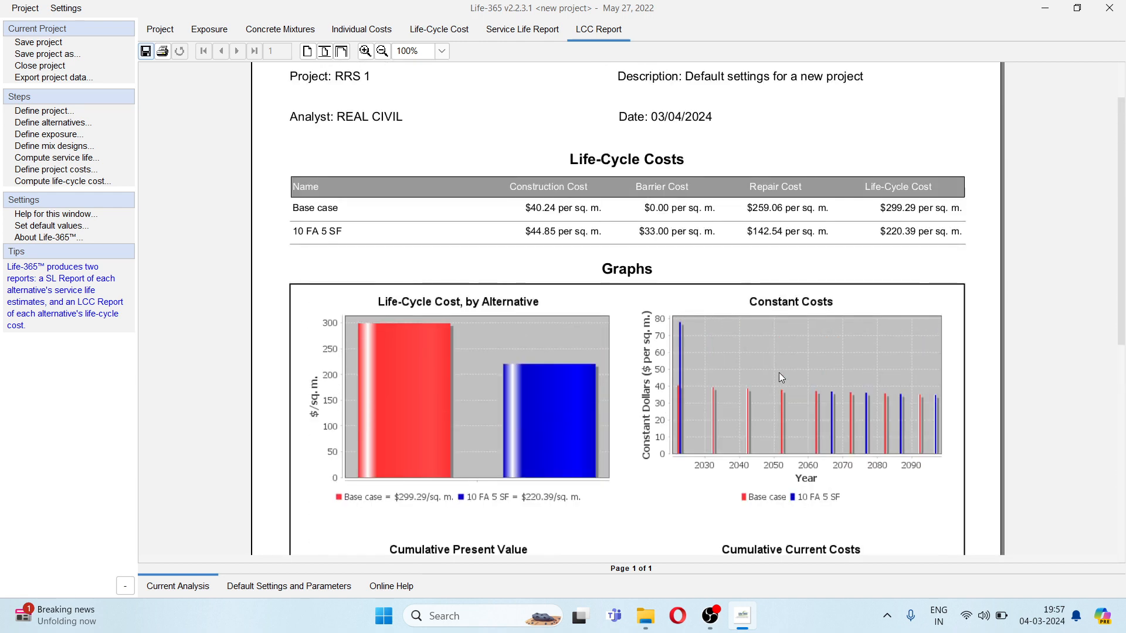
pyautogui.click(150, 55)
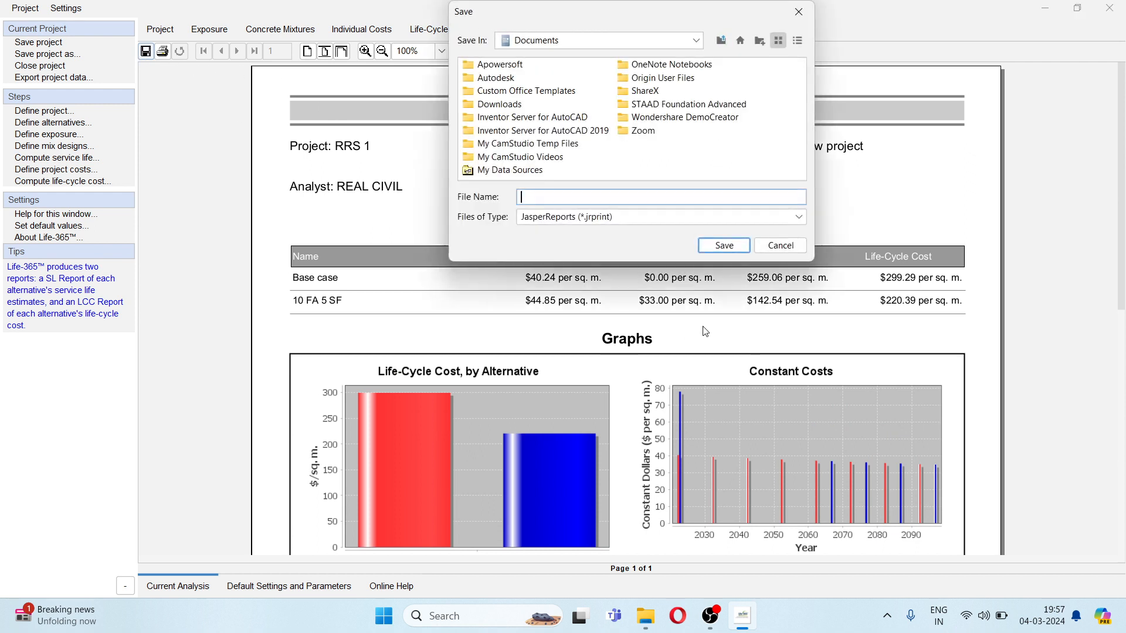
pyautogui.click(769, 218)
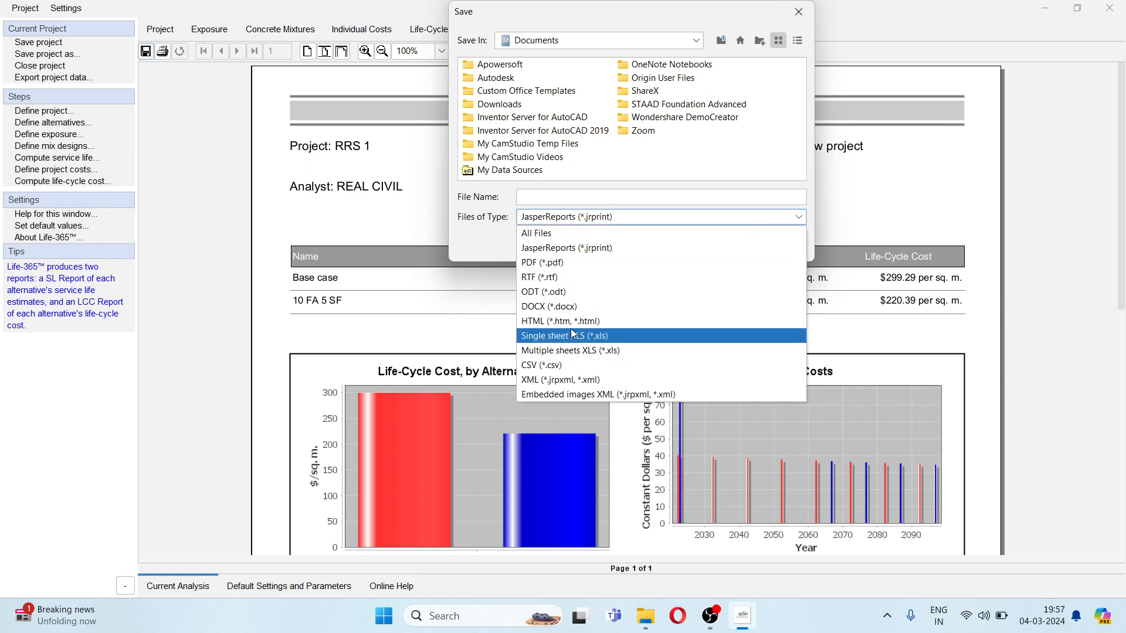
pyautogui.click(565, 262)
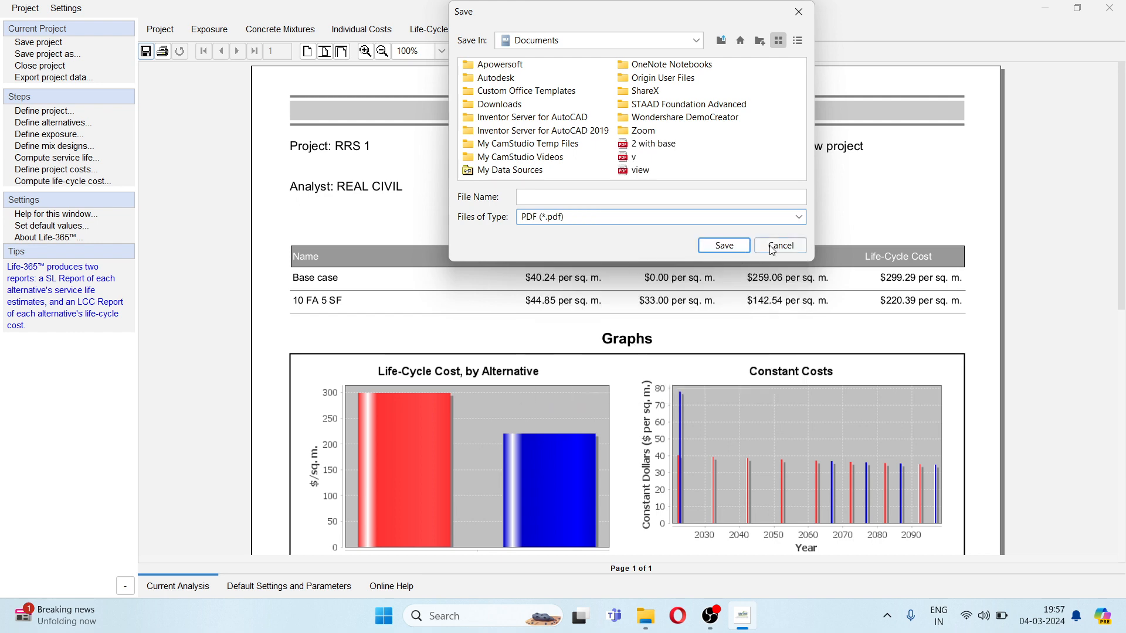
pyautogui.click(772, 249)
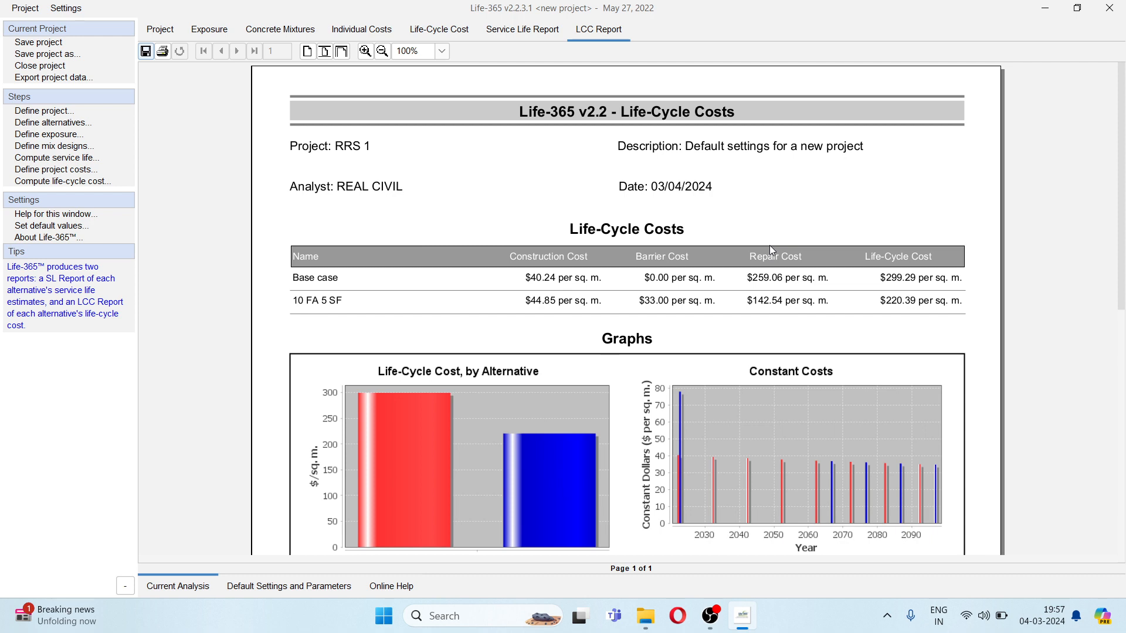
# - Review the constant costs timeline and the service life graph of the concrete mixtures again
pyautogui.click(454, 36)
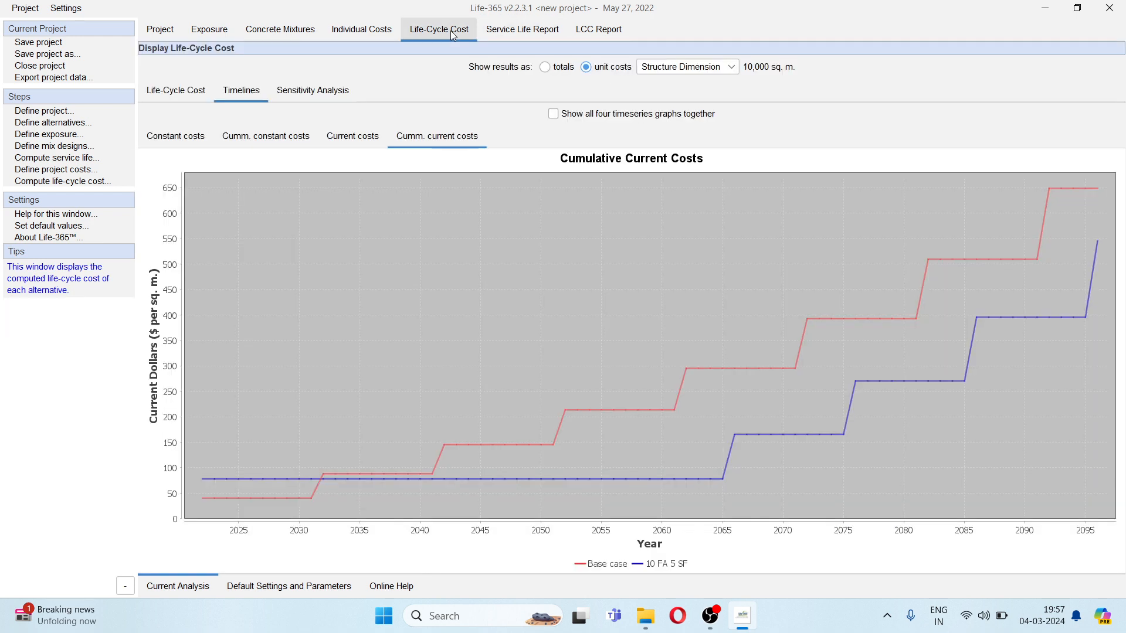
pyautogui.click(186, 144)
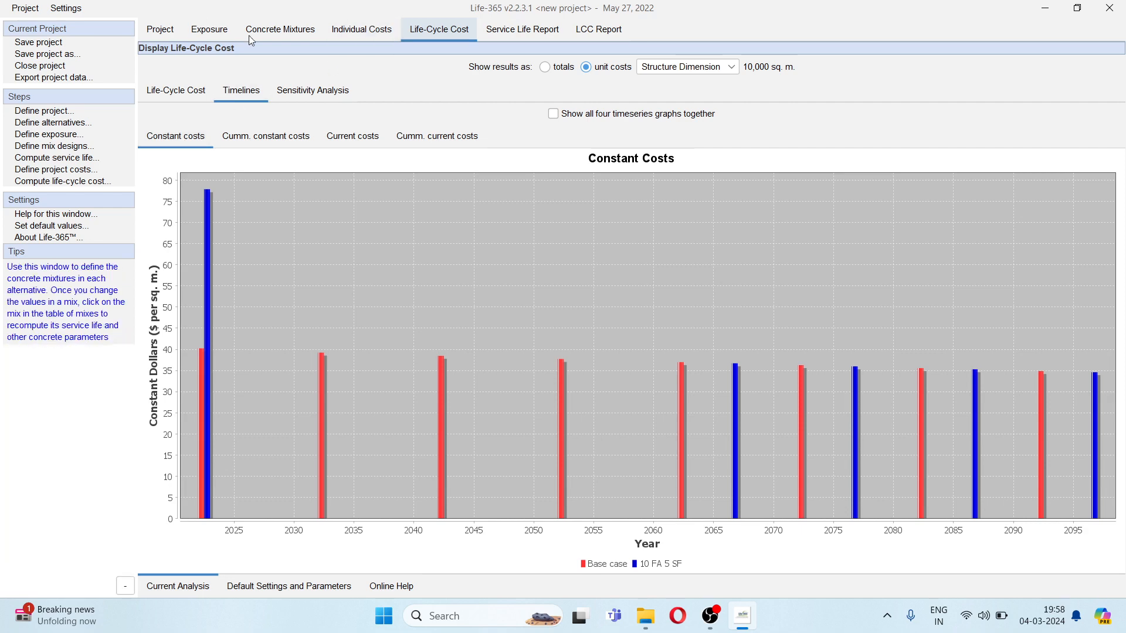
pyautogui.click(280, 34)
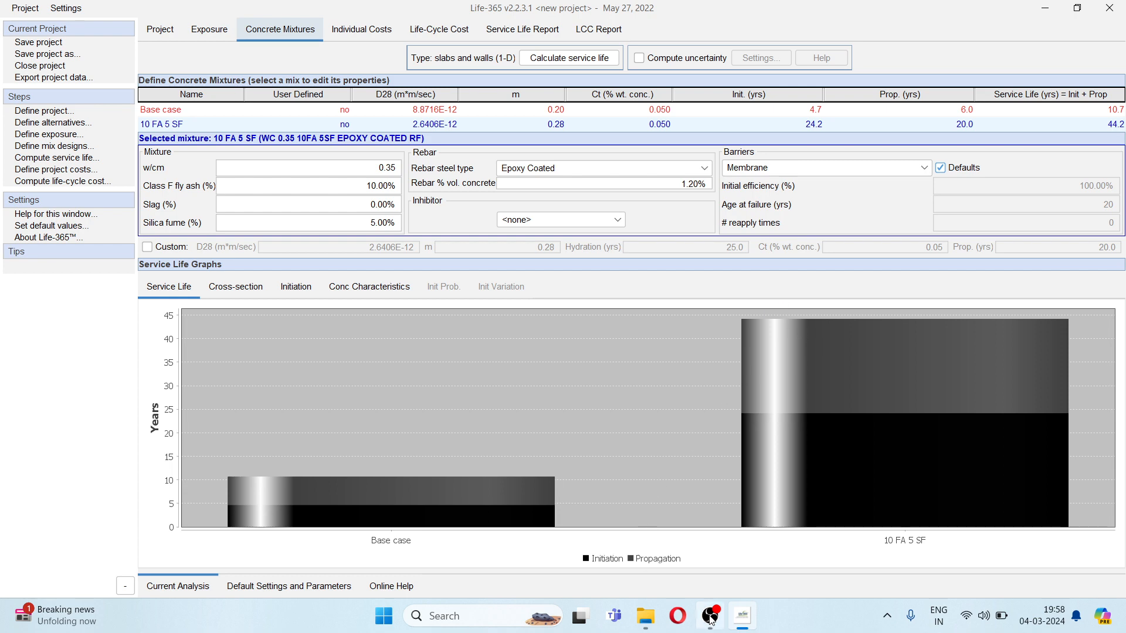
pyautogui.moveTo(712, 618)
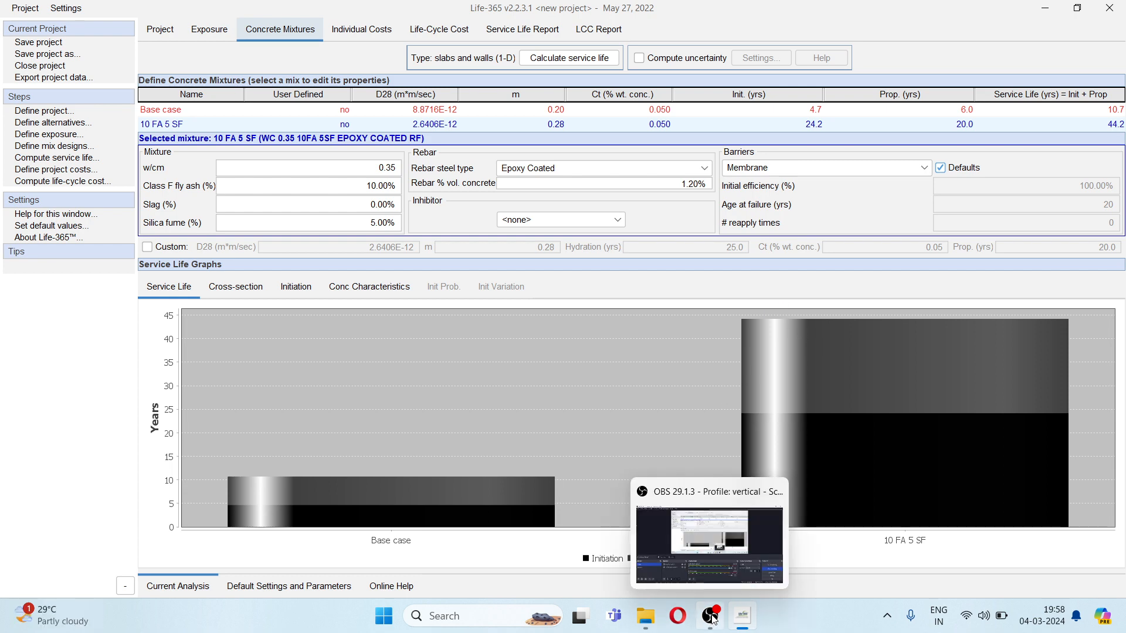
pyautogui.click(712, 618)
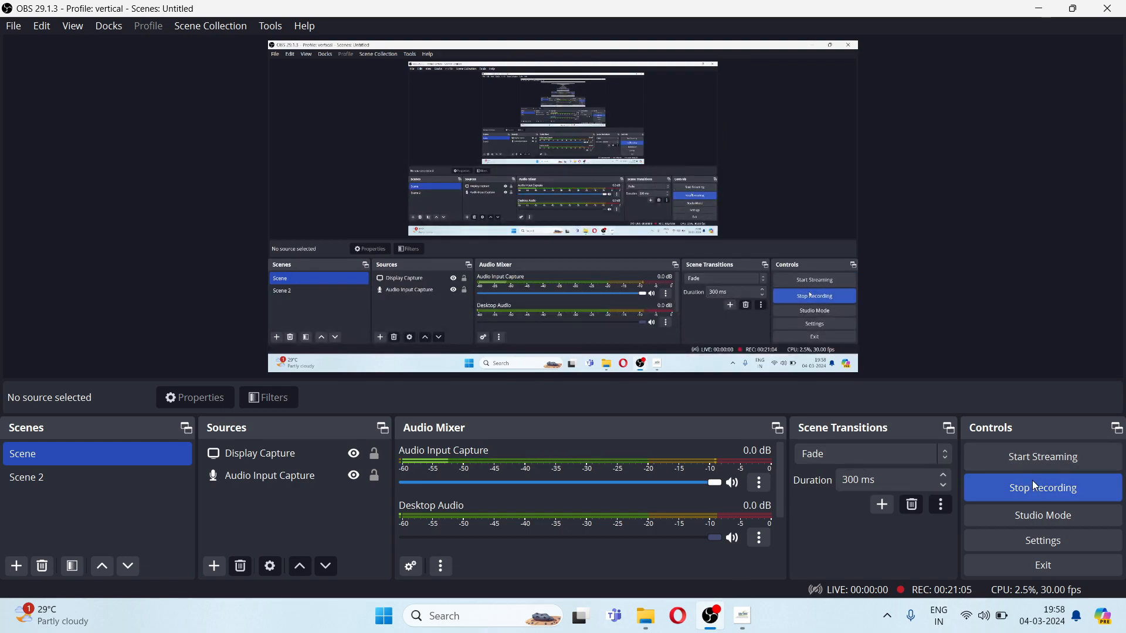